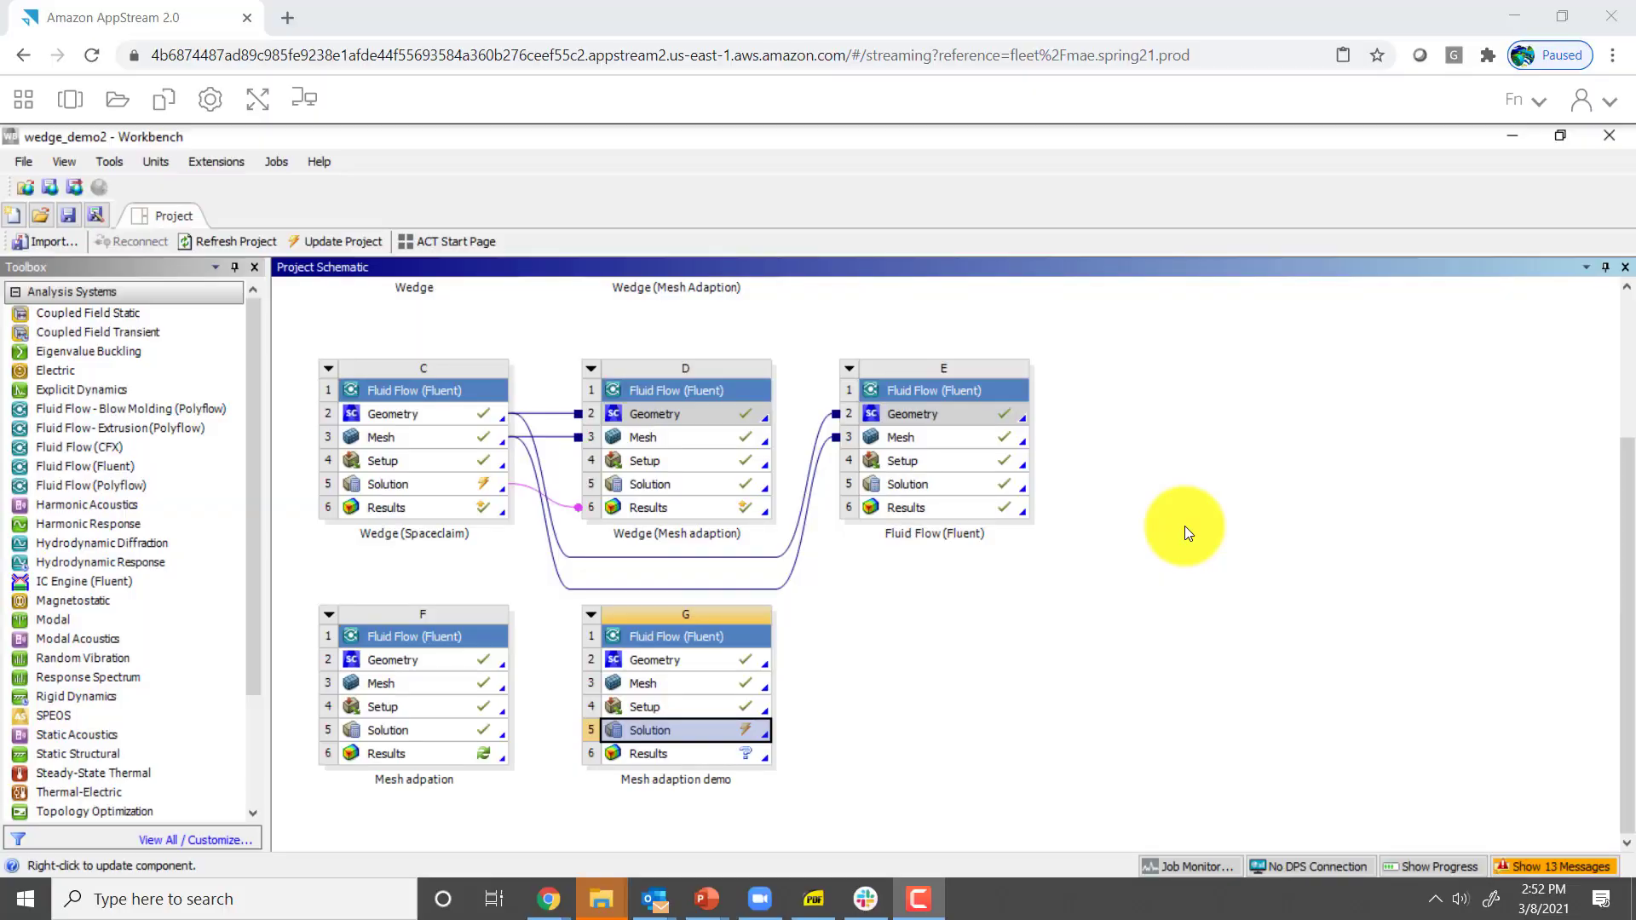
# Bring the Fluent solver window for the Mesh adaption demo case to the front
pyautogui.rightClick(939, 391)
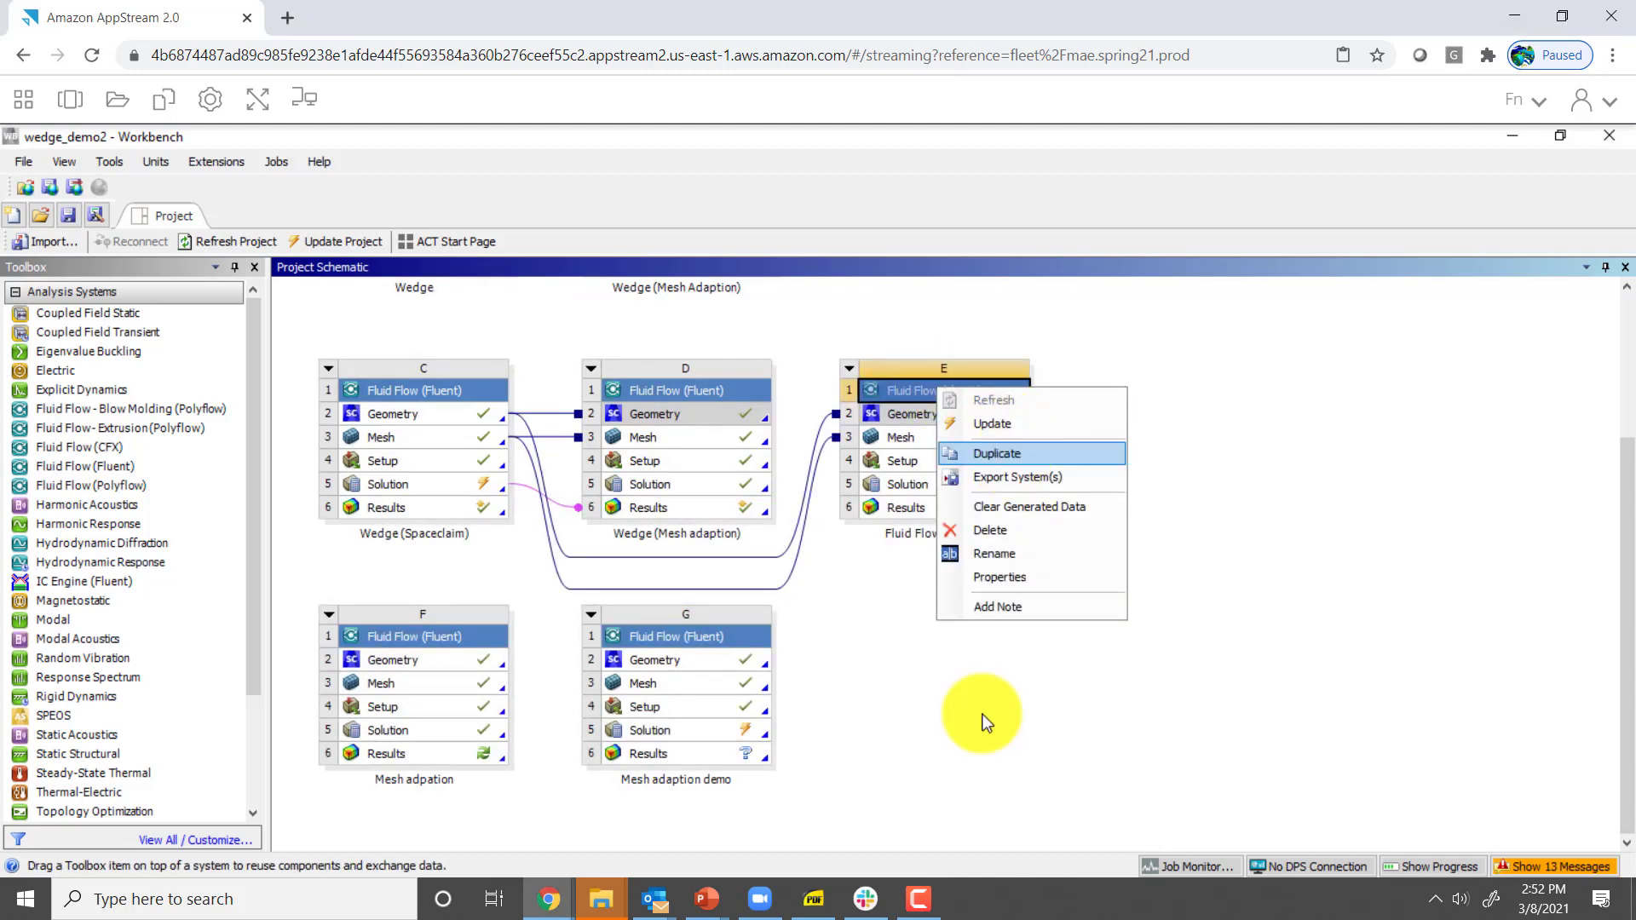
pyautogui.click(984, 758)
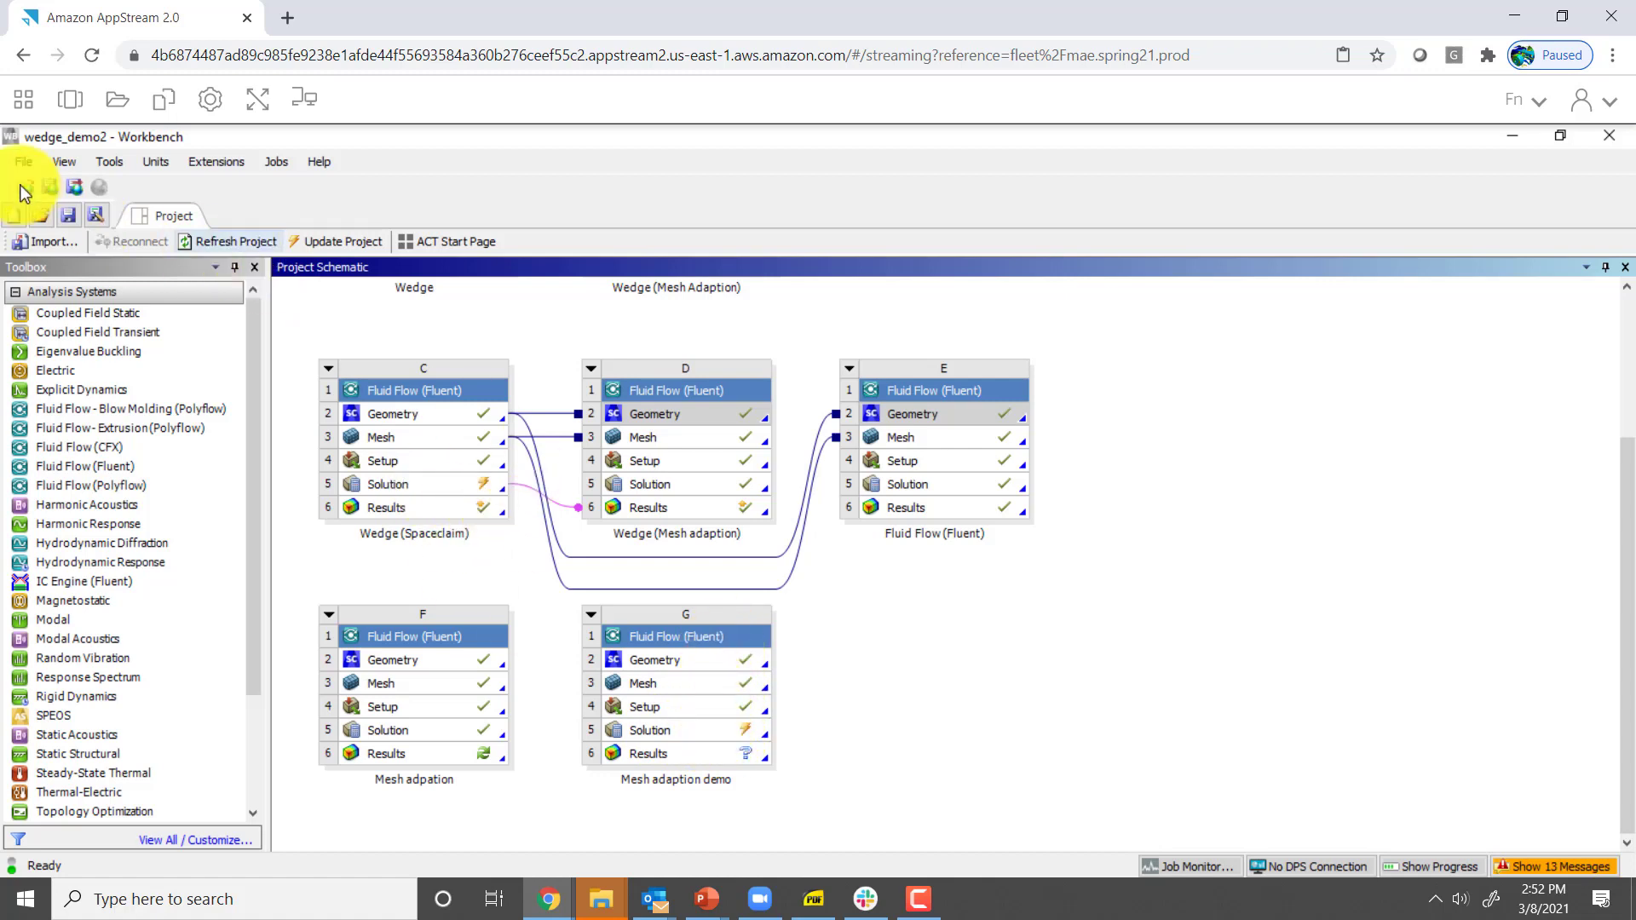
pyautogui.click(72, 101)
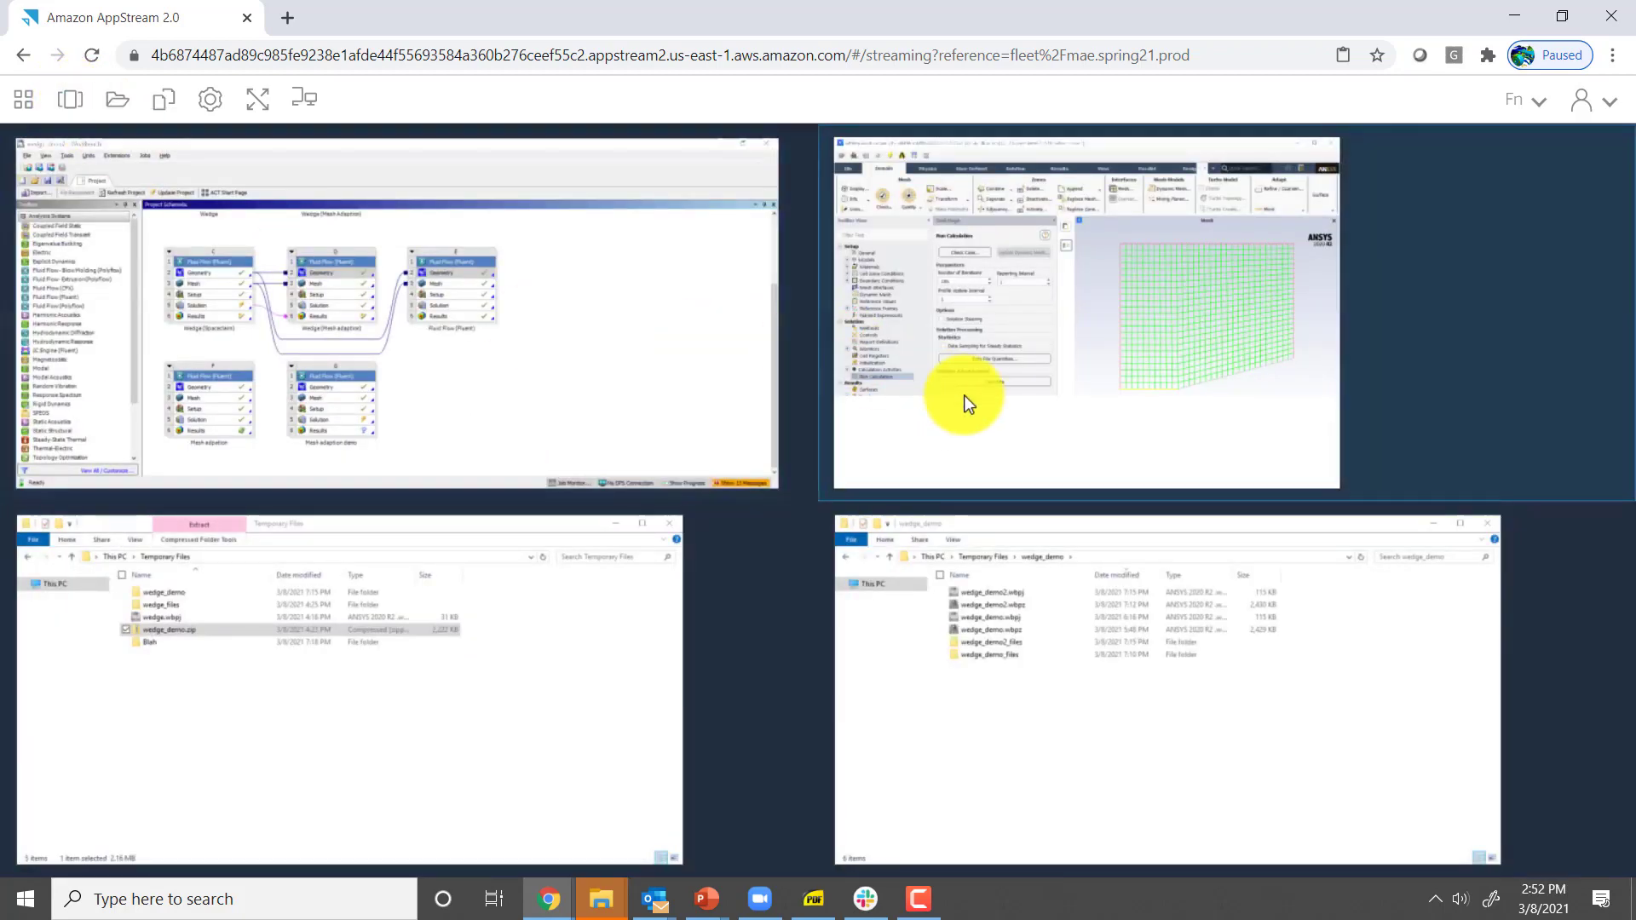
pyautogui.click(1217, 461)
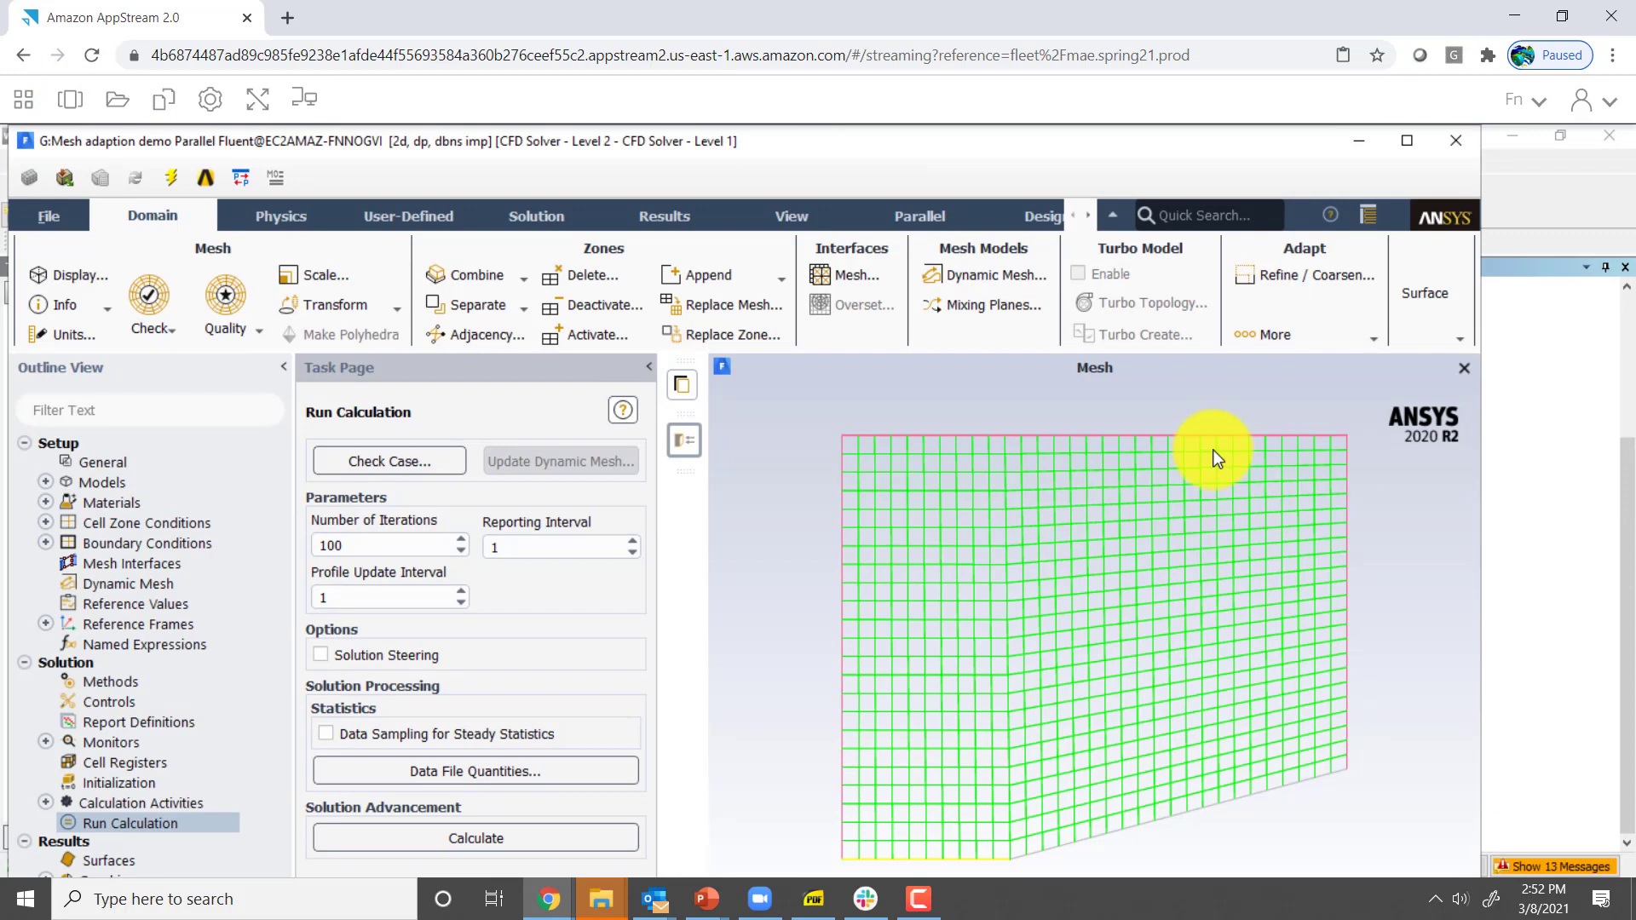
# Maximize the Fluent window and scroll the Outline View down to Results > Graphics
pyautogui.click(1407, 146)
pyautogui.scroll(-3, 271, 664)
pyautogui.scroll(3, 274, 563)
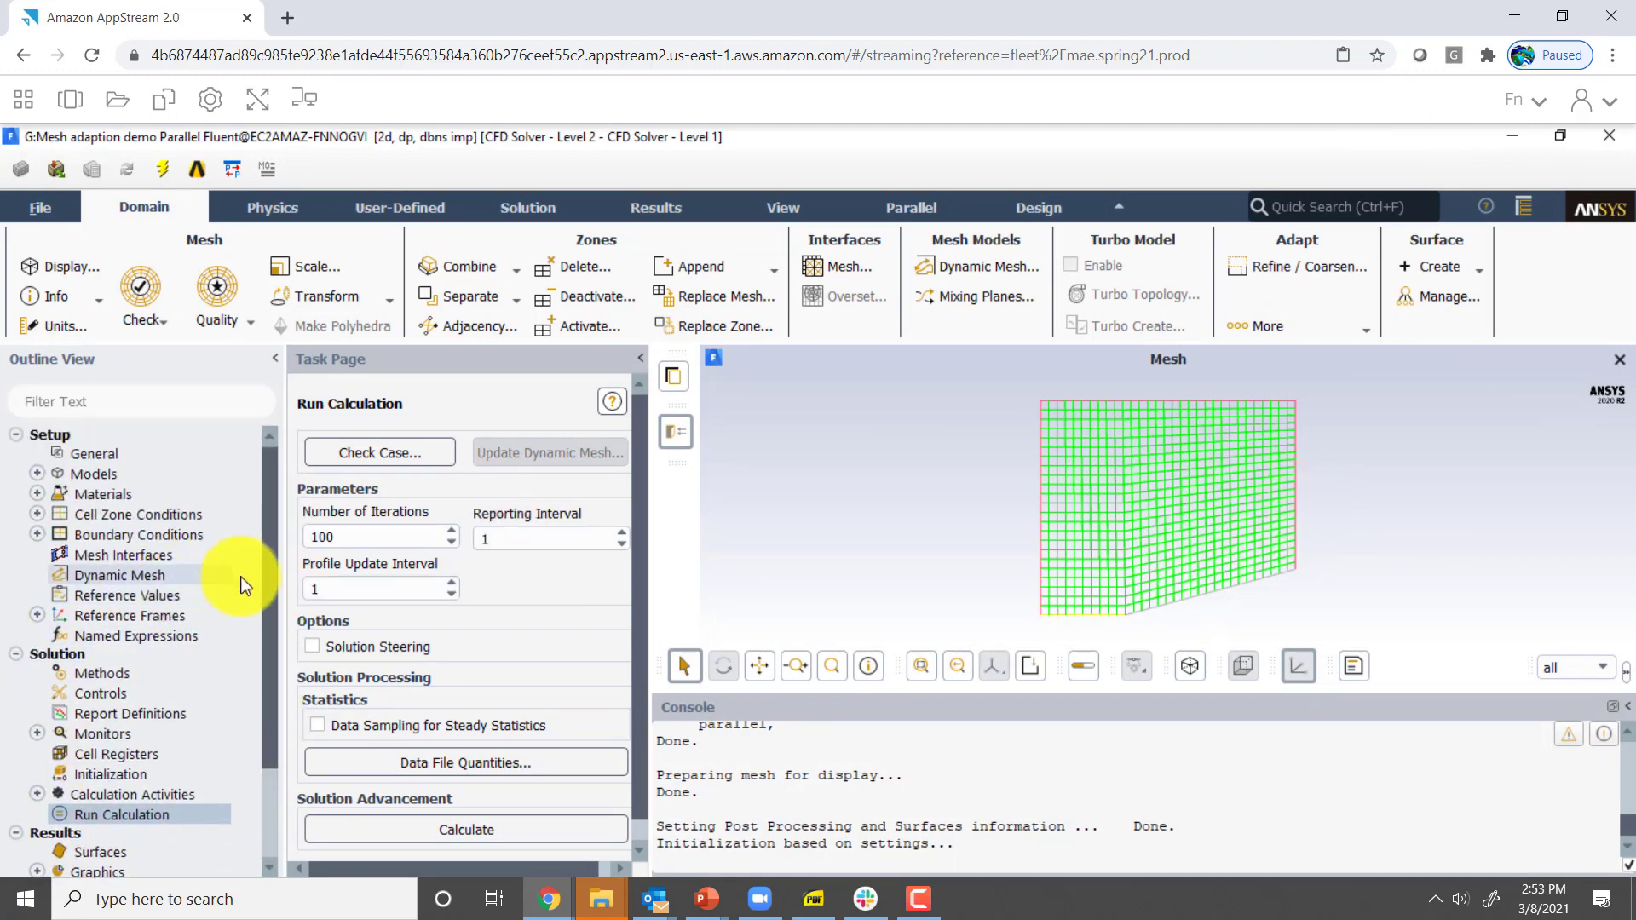
pyautogui.scroll(-3, 271, 648)
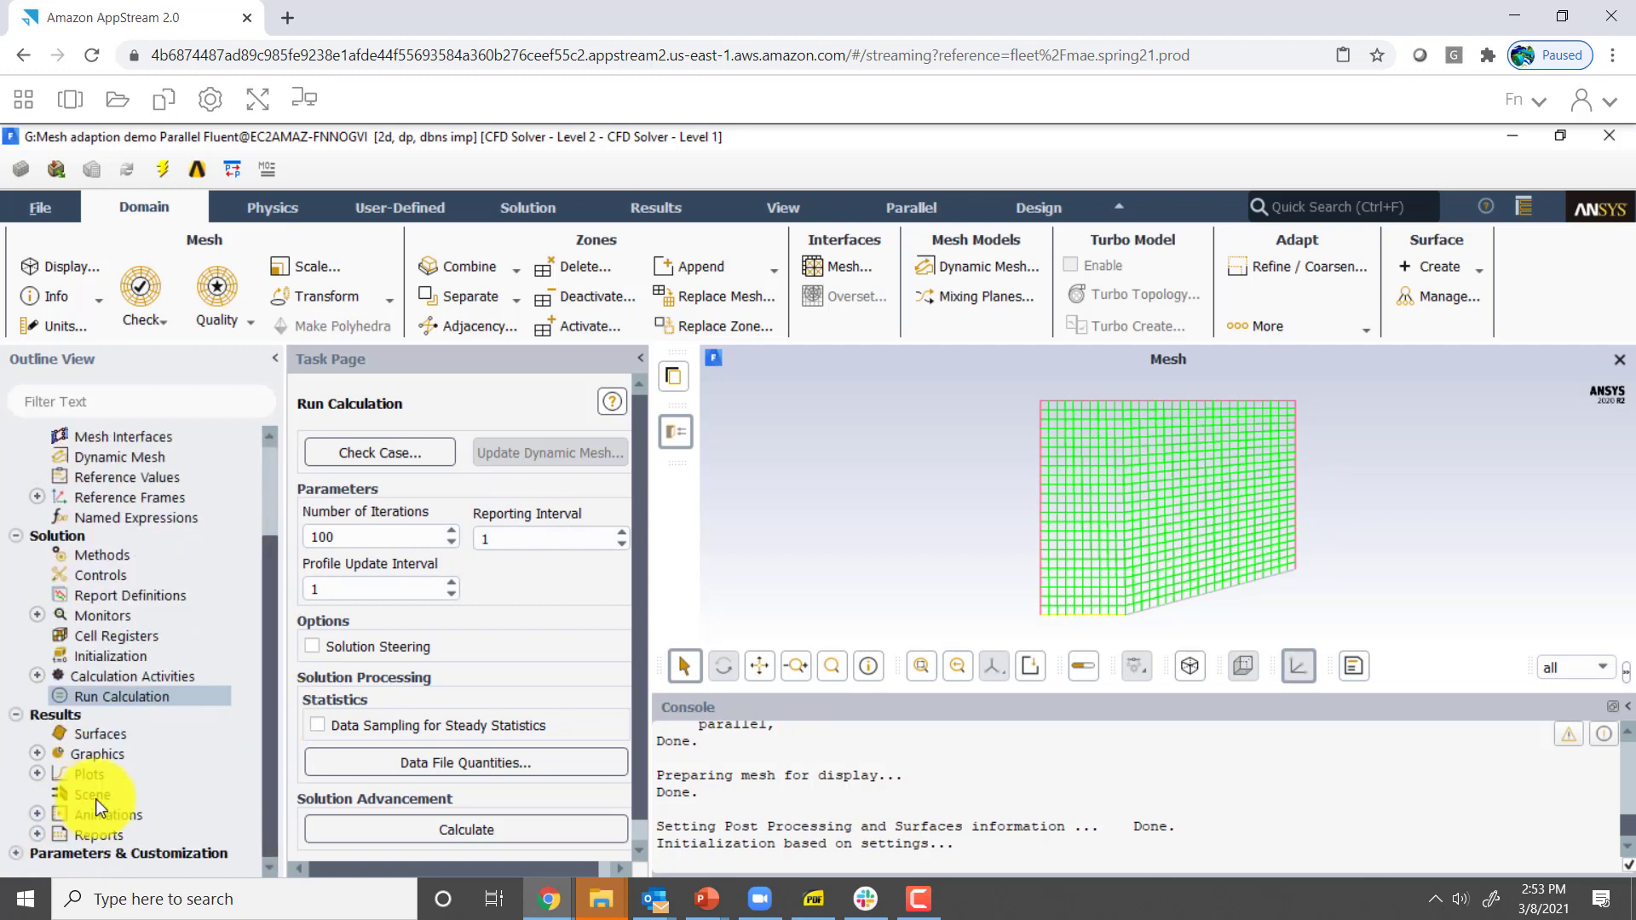
# Plot contour-1 as Velocity > Mach Number over the whole domain, uniform at about 2.999967
pyautogui.click(37, 755)
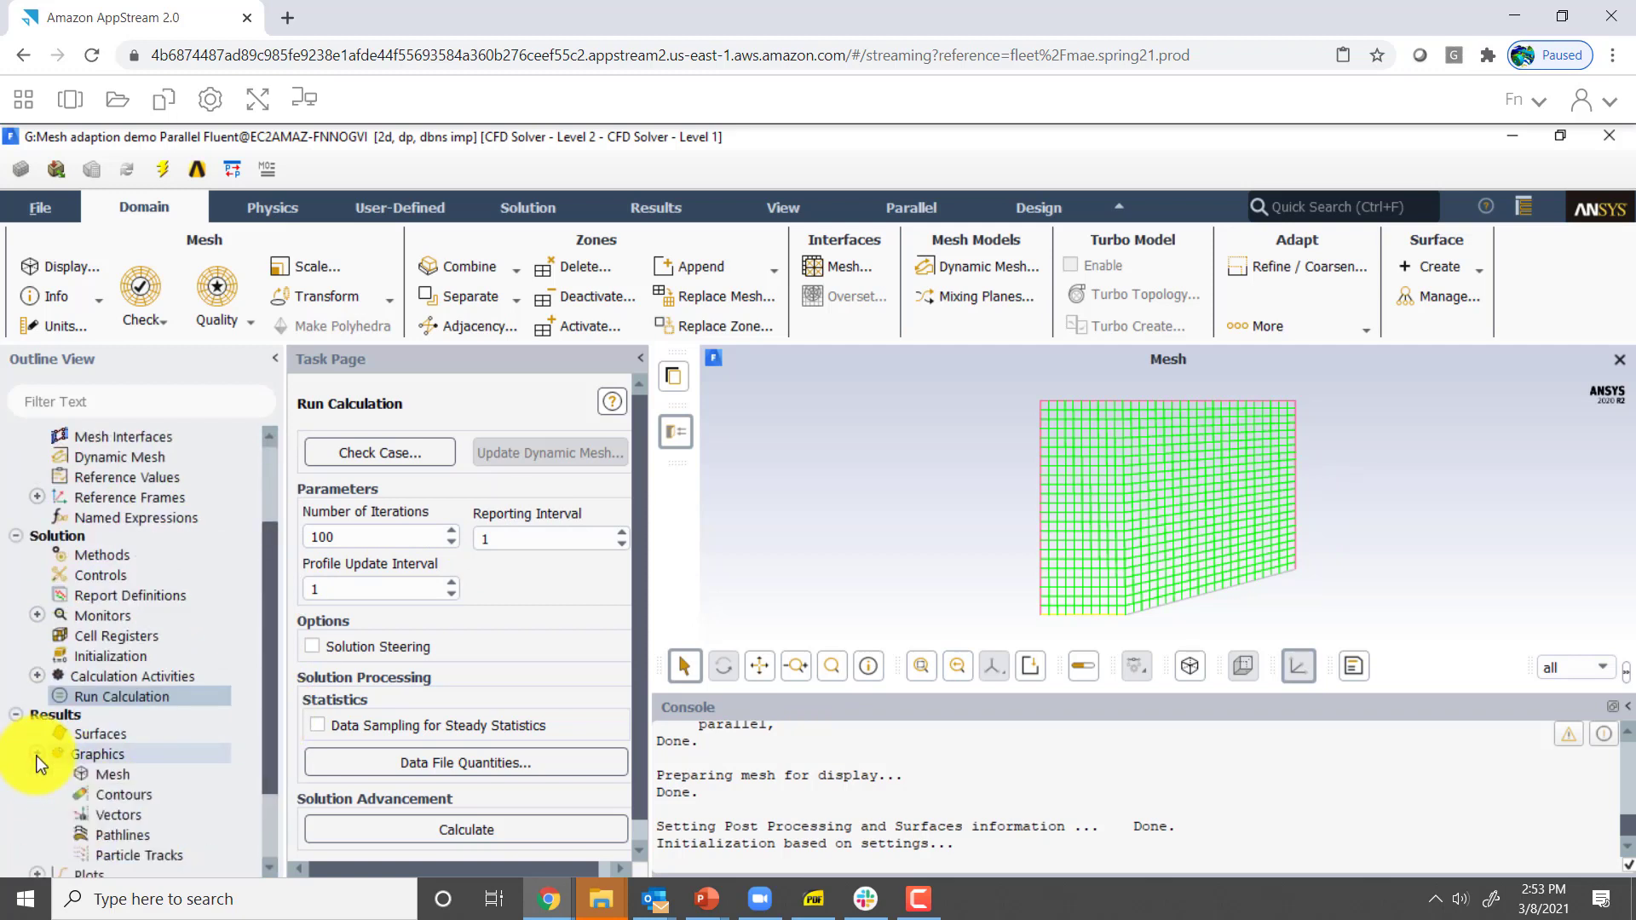
pyautogui.click(145, 798)
pyautogui.doubleClick(145, 799)
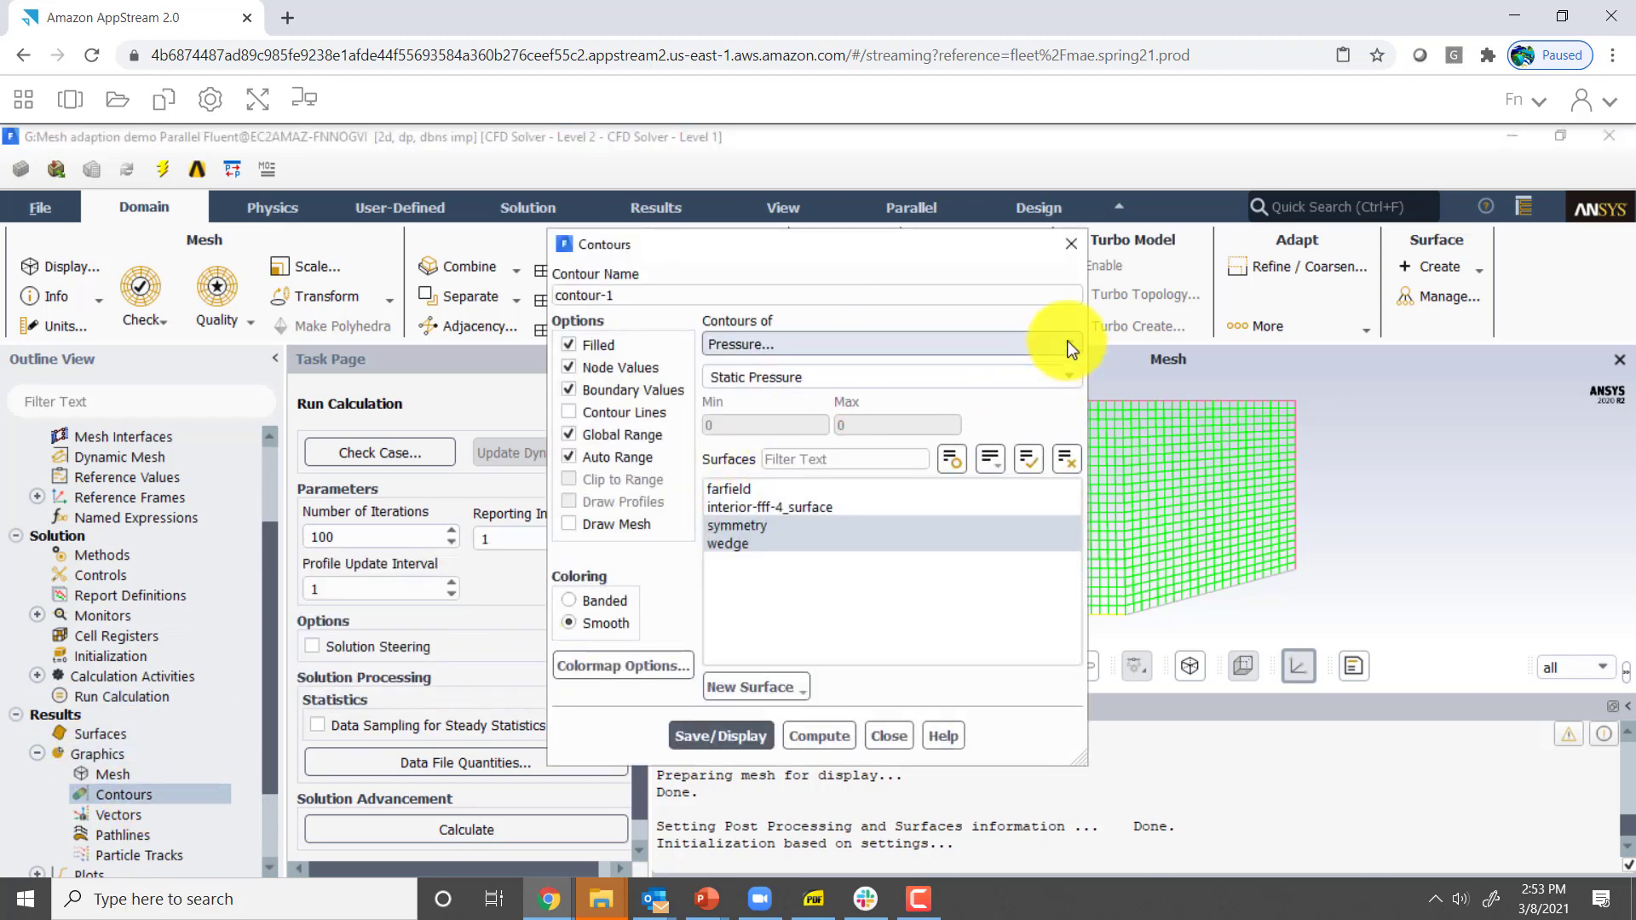
pyautogui.click(1070, 344)
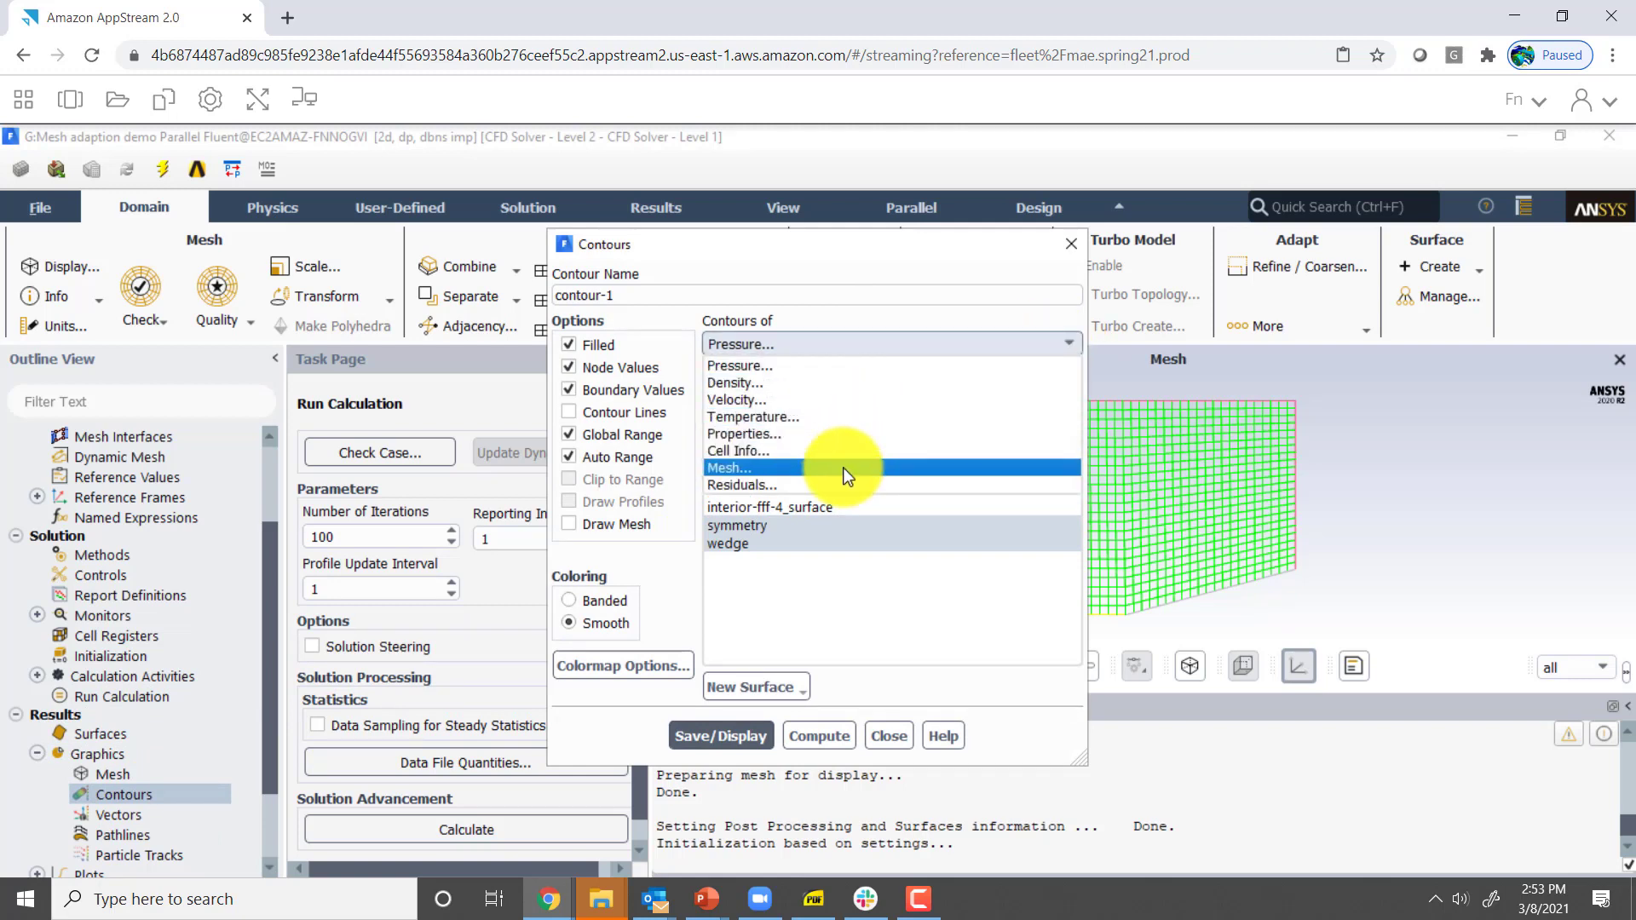
pyautogui.click(839, 383)
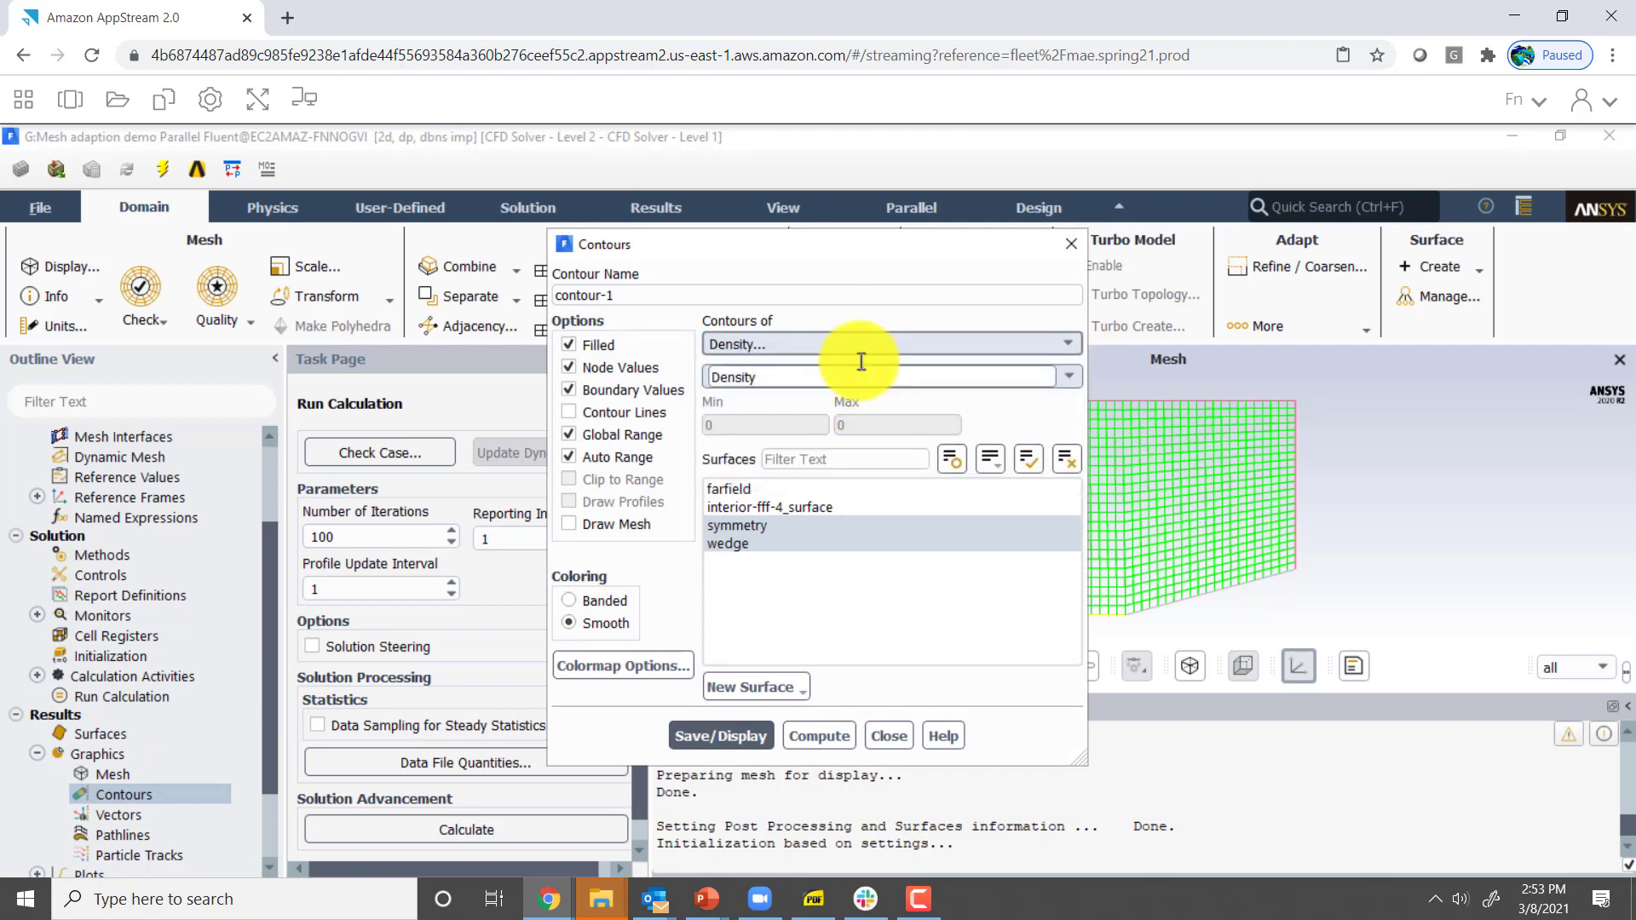
pyautogui.click(1067, 344)
pyautogui.click(817, 402)
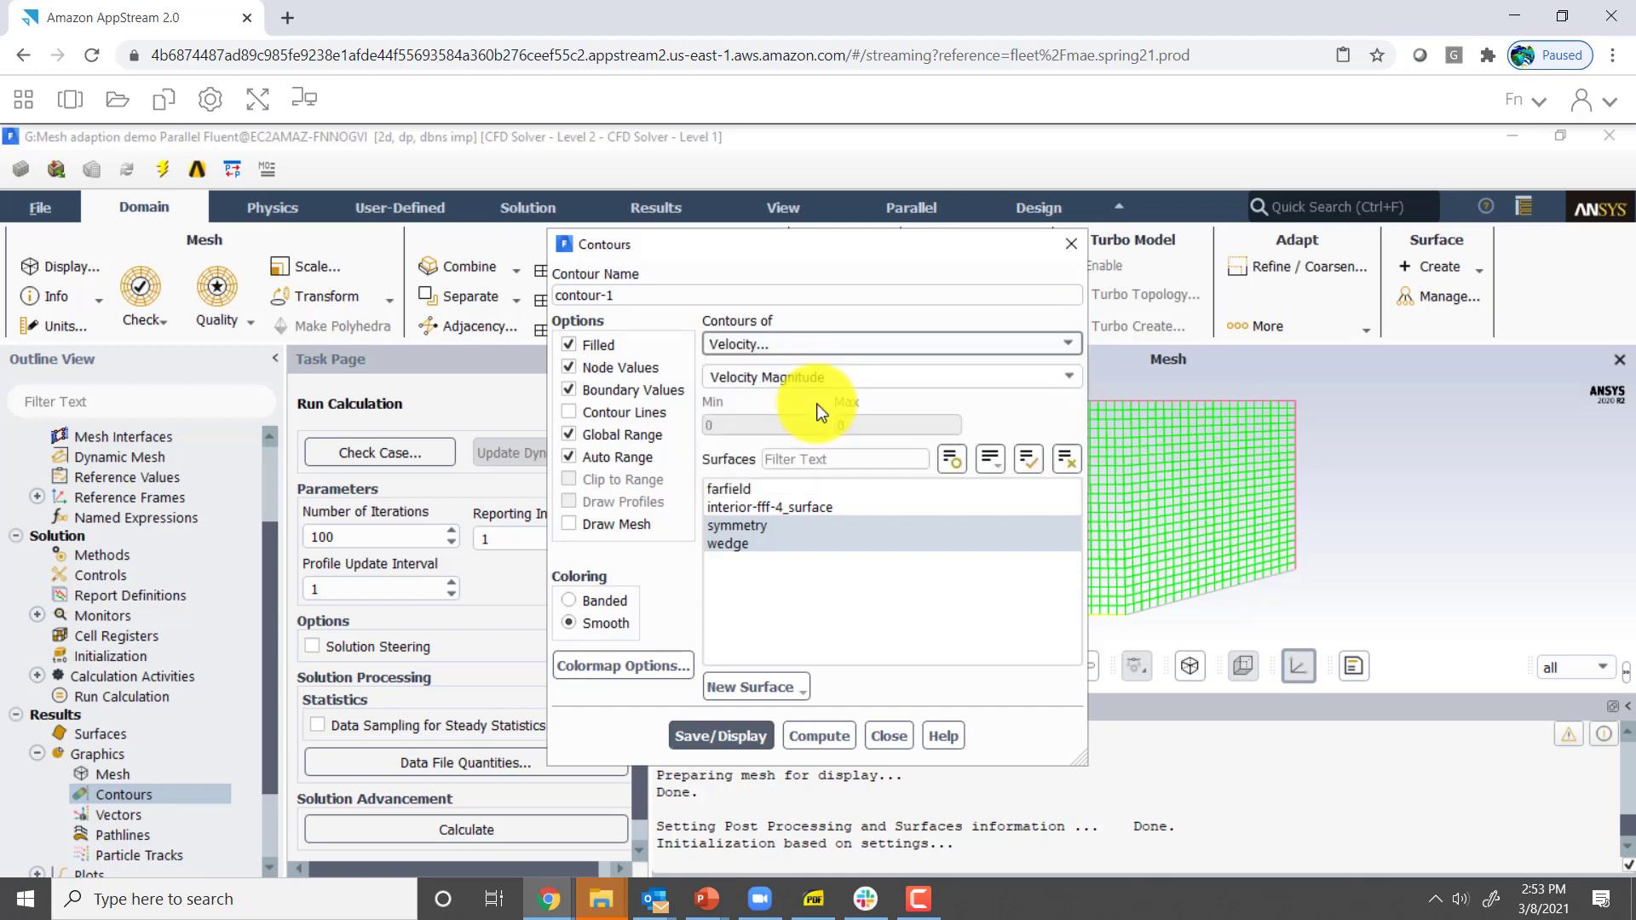
pyautogui.click(1067, 377)
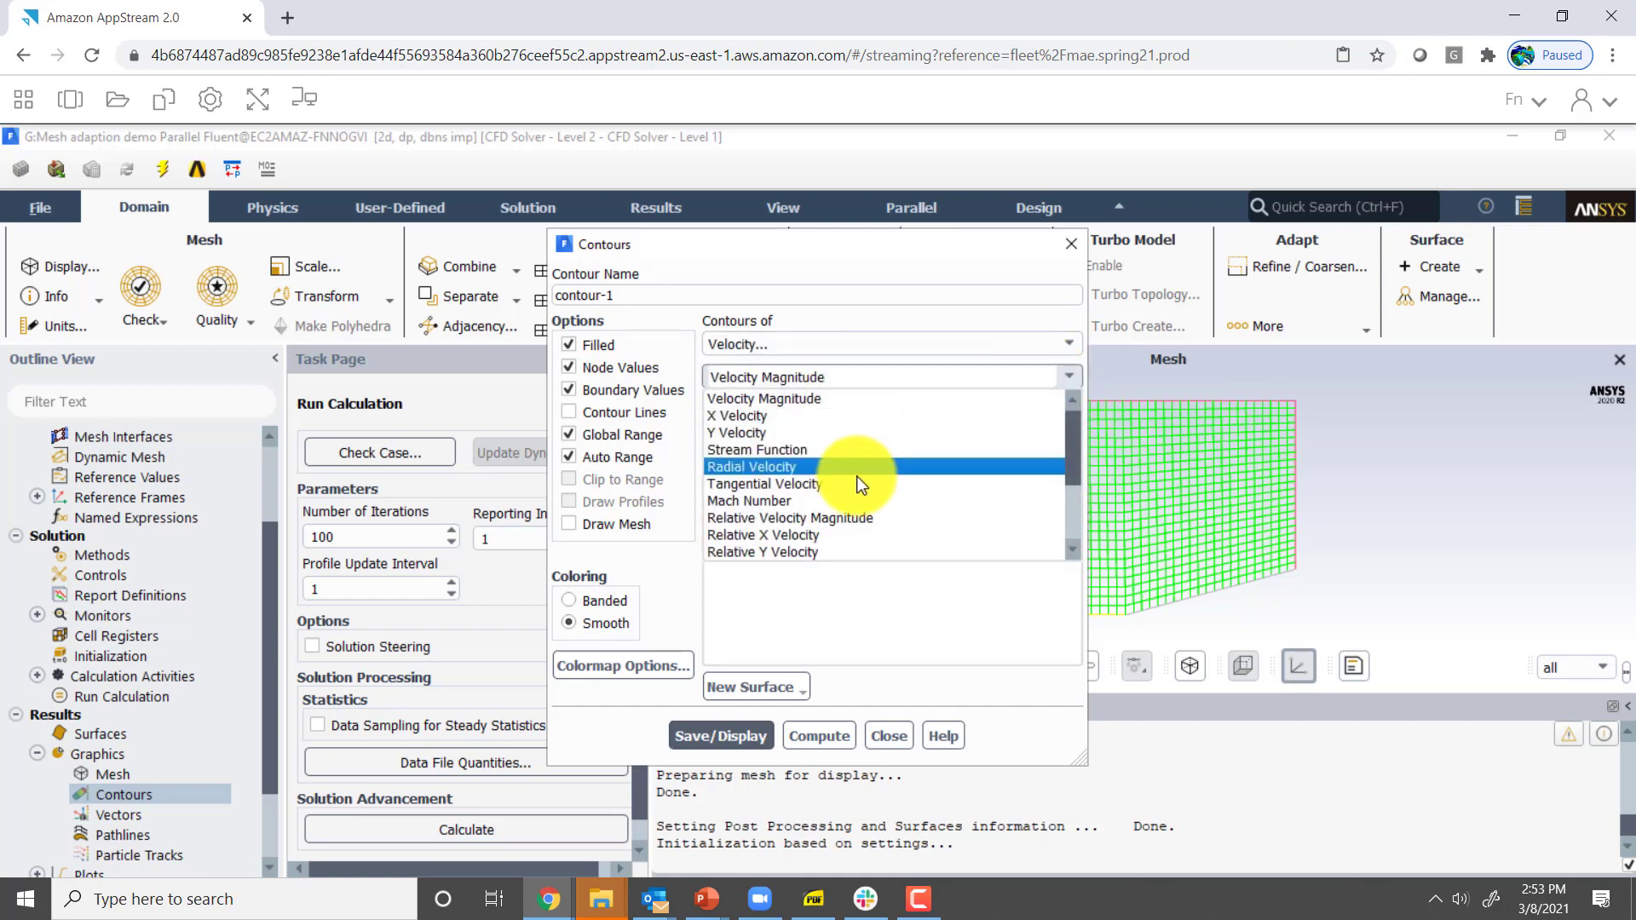
pyautogui.click(849, 500)
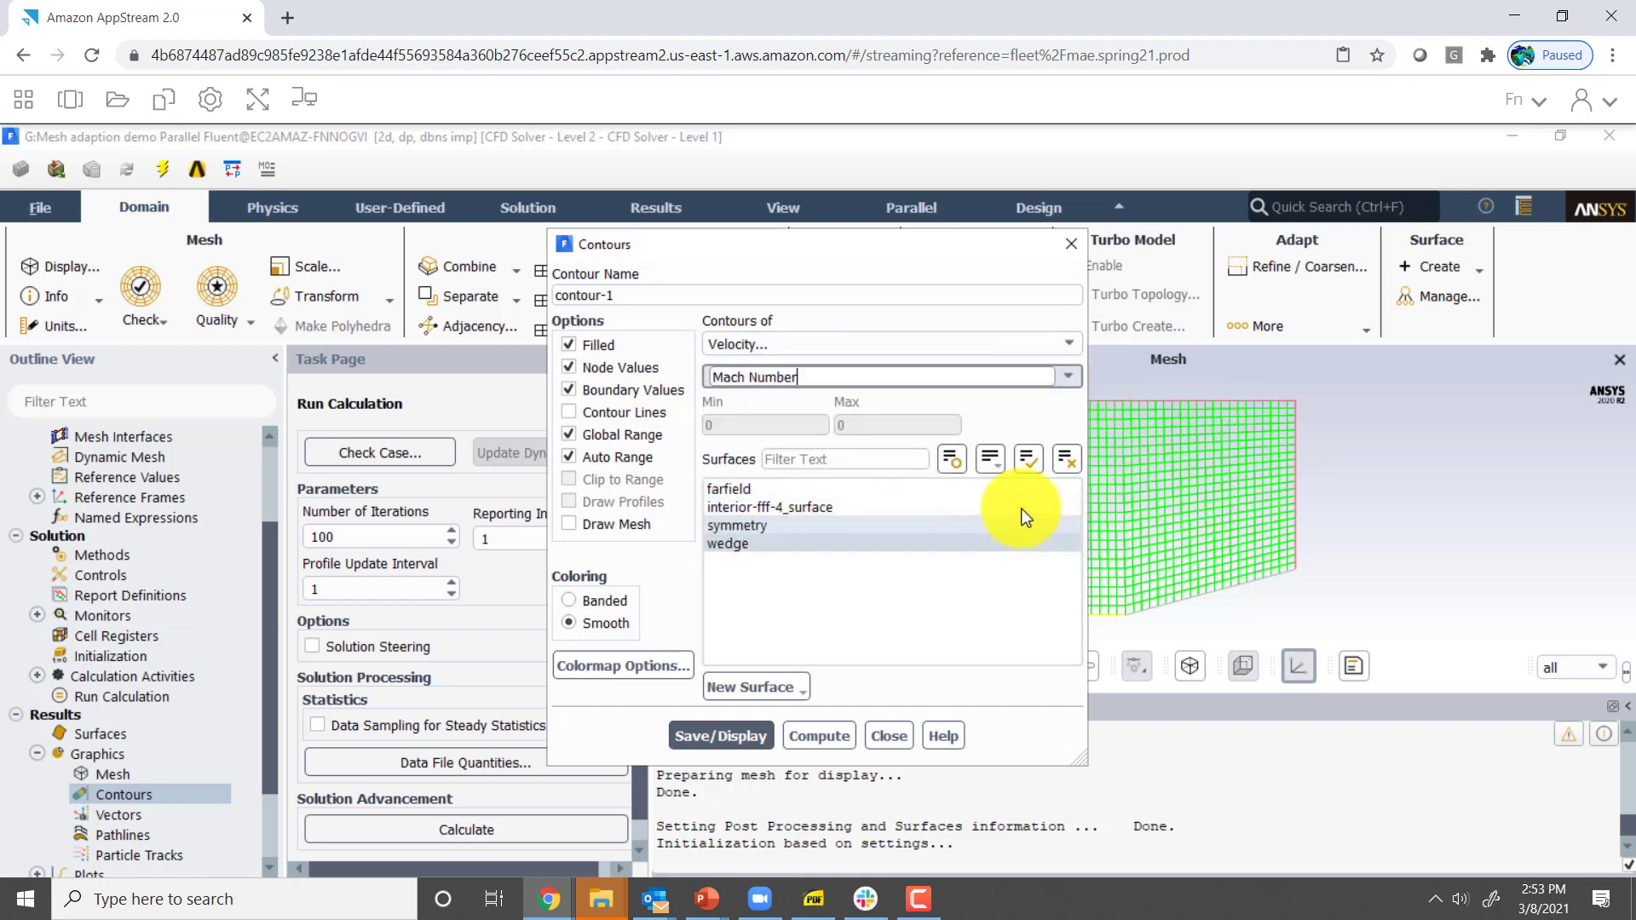
pyautogui.click(1065, 460)
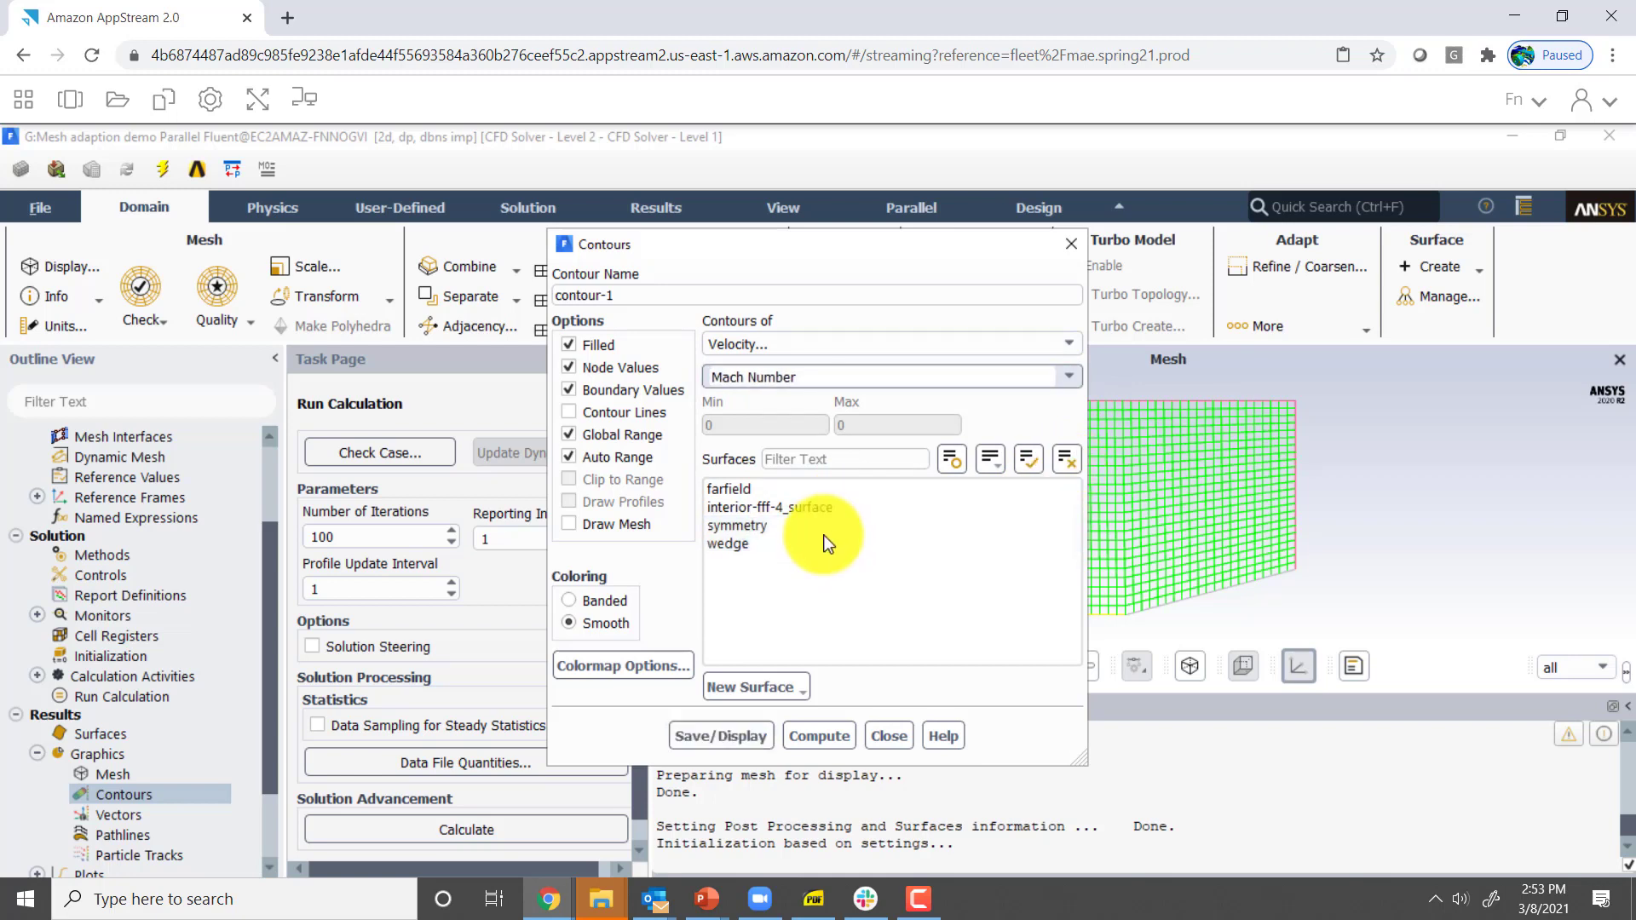
pyautogui.click(729, 741)
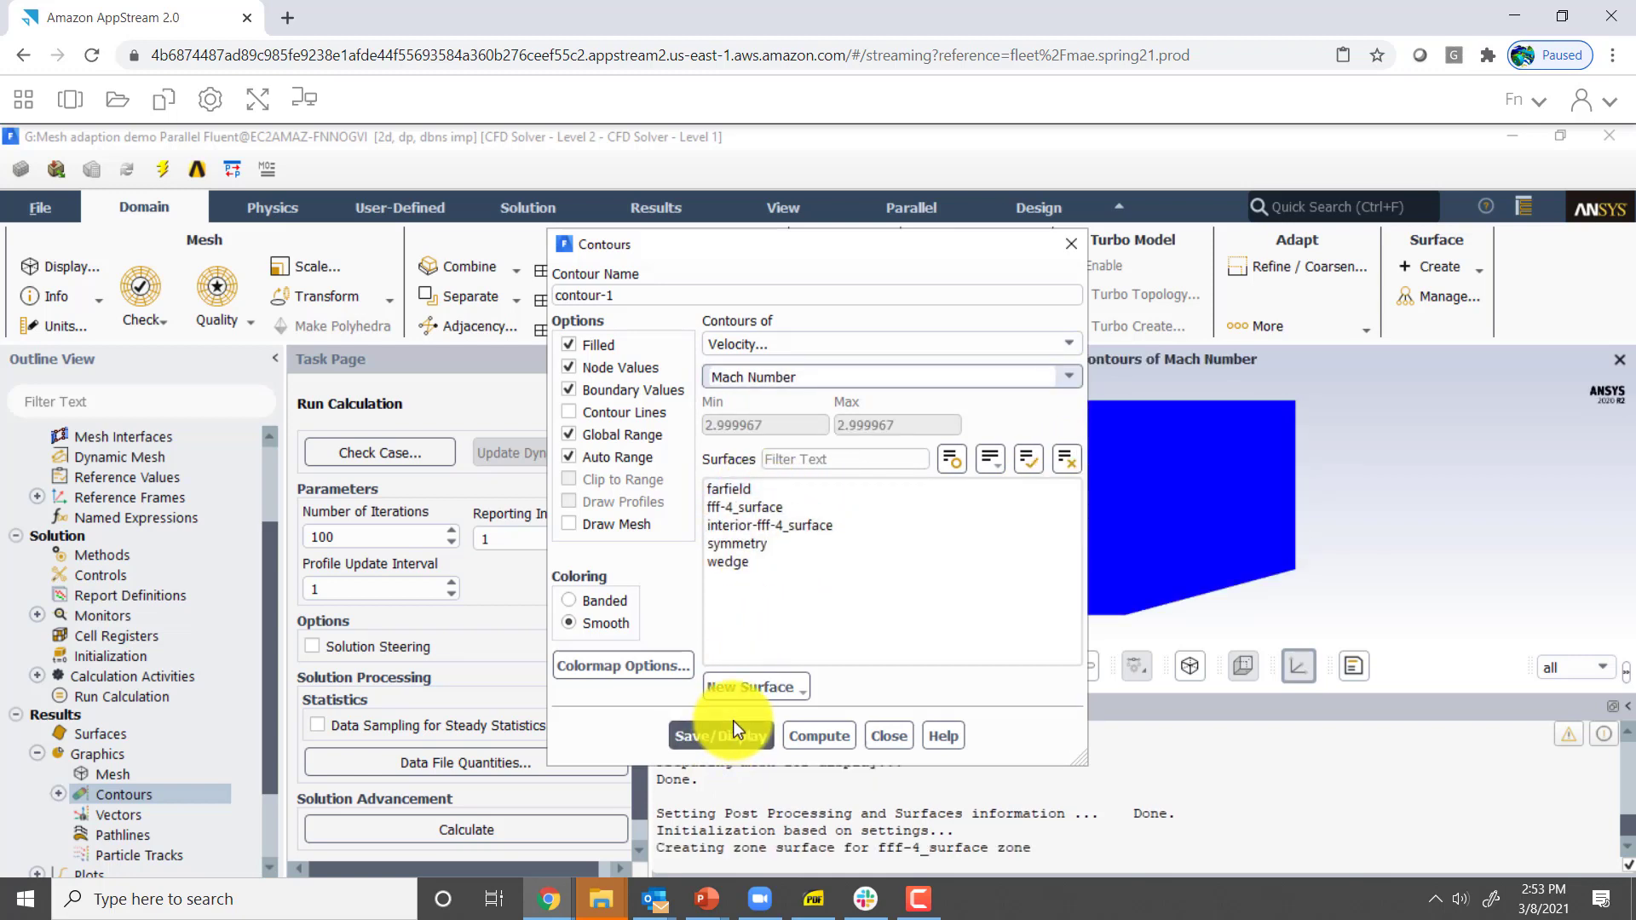
pyautogui.moveTo(867, 256); pyautogui.dragTo(749, 154)
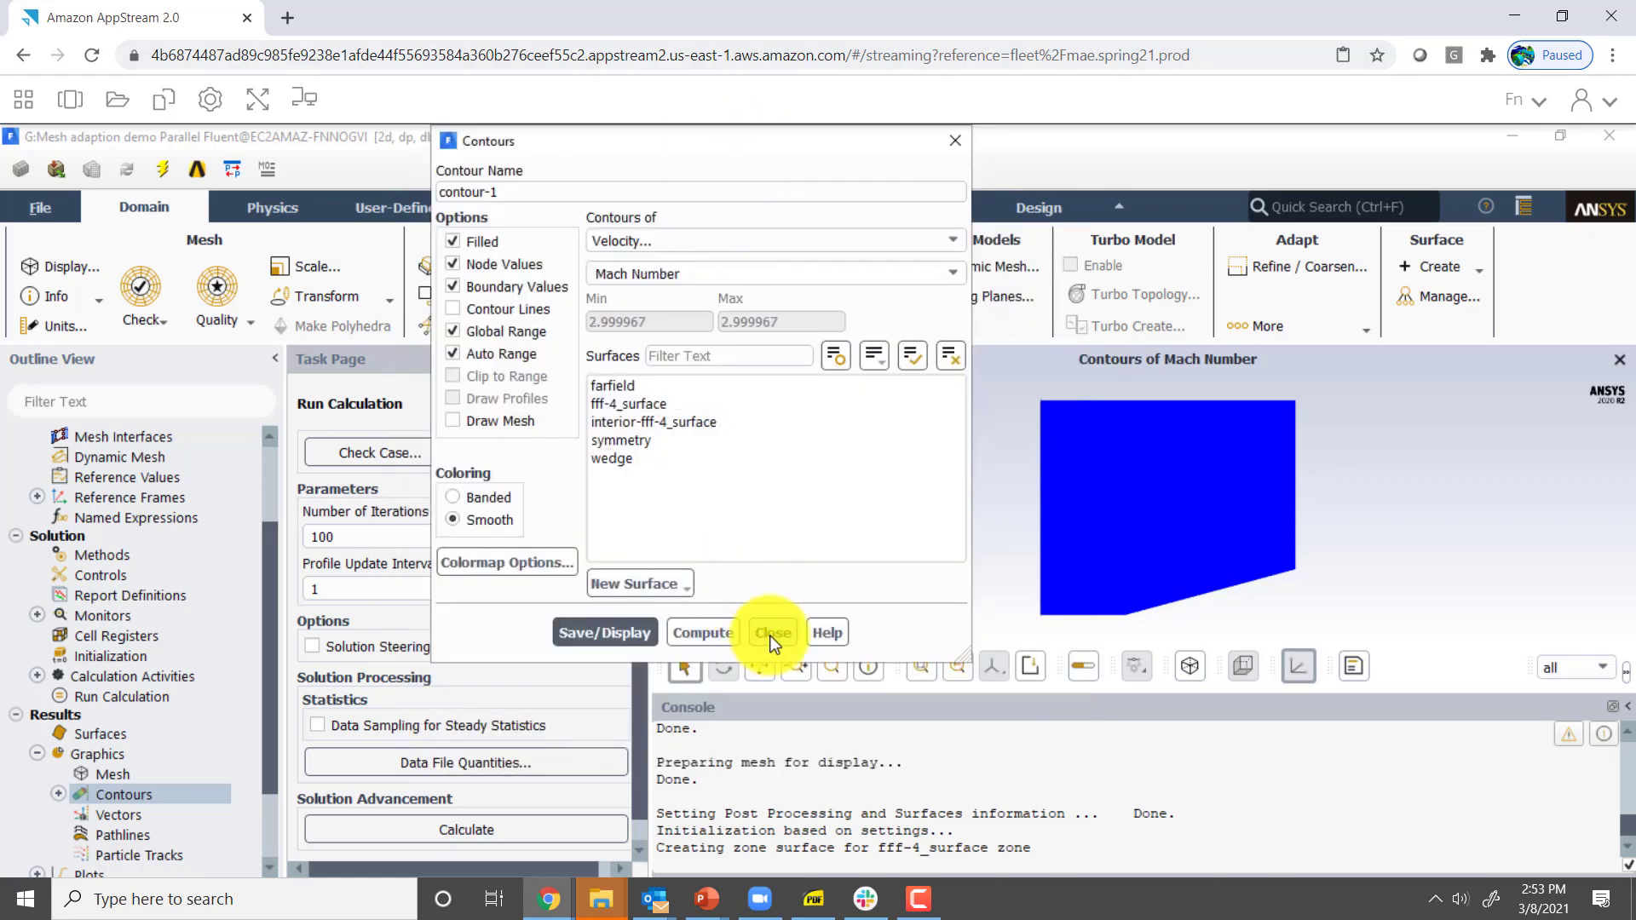
# Run the calculation to convergence at iteration 41, then close the Contours dialog
pyautogui.click(269, 708)
pyautogui.moveTo(269, 712); pyautogui.dragTo(268, 685)
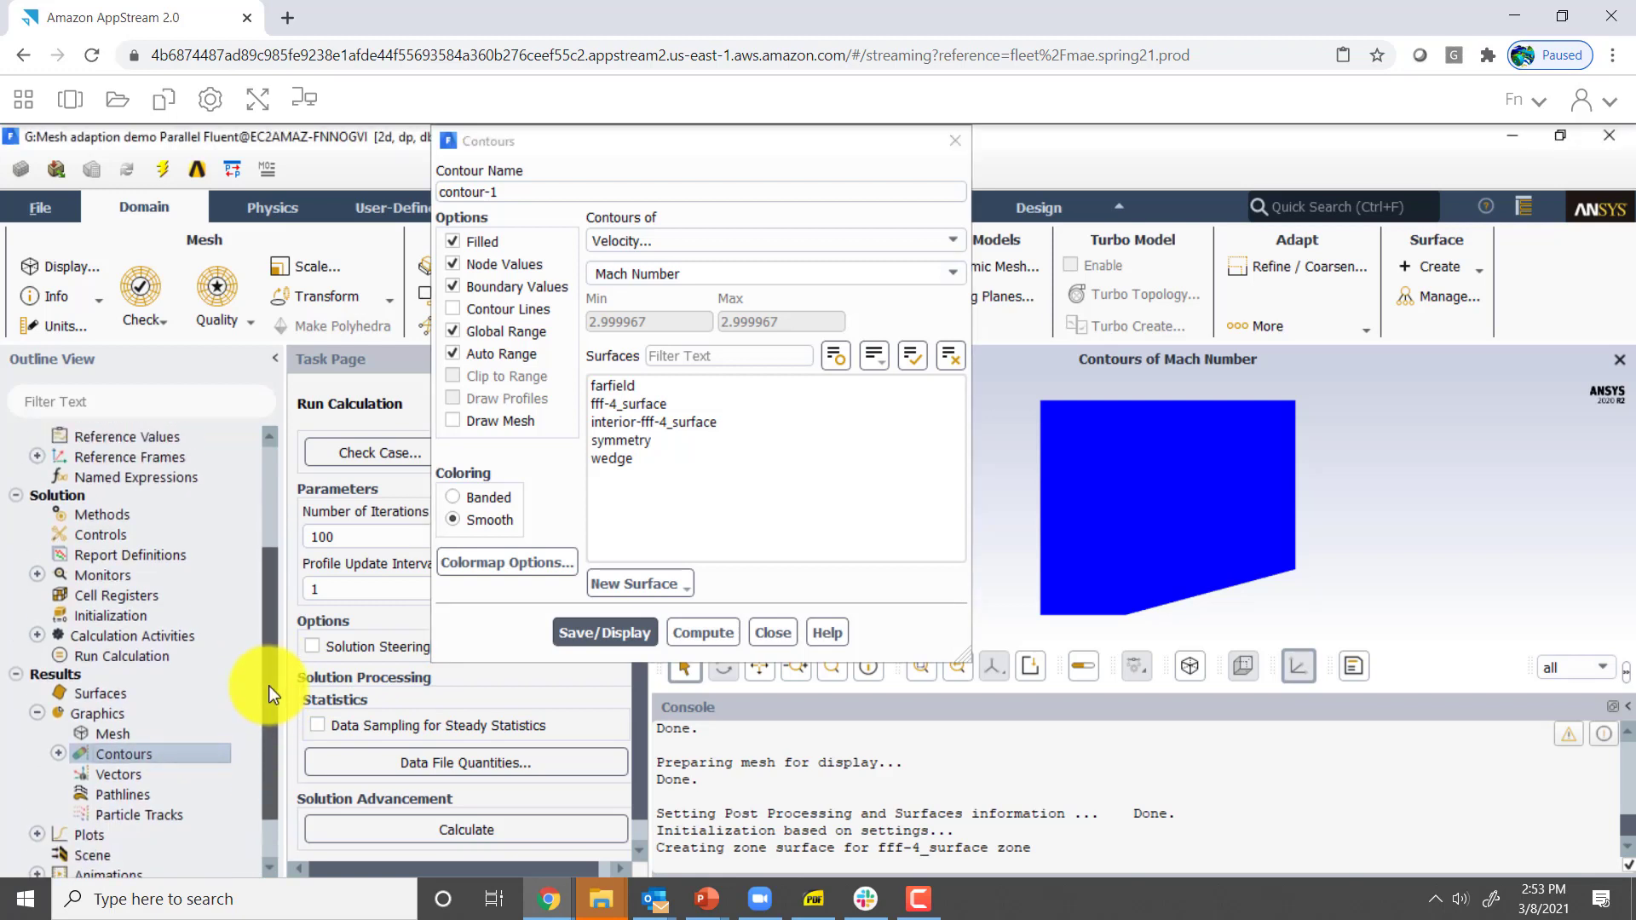
pyautogui.click(127, 660)
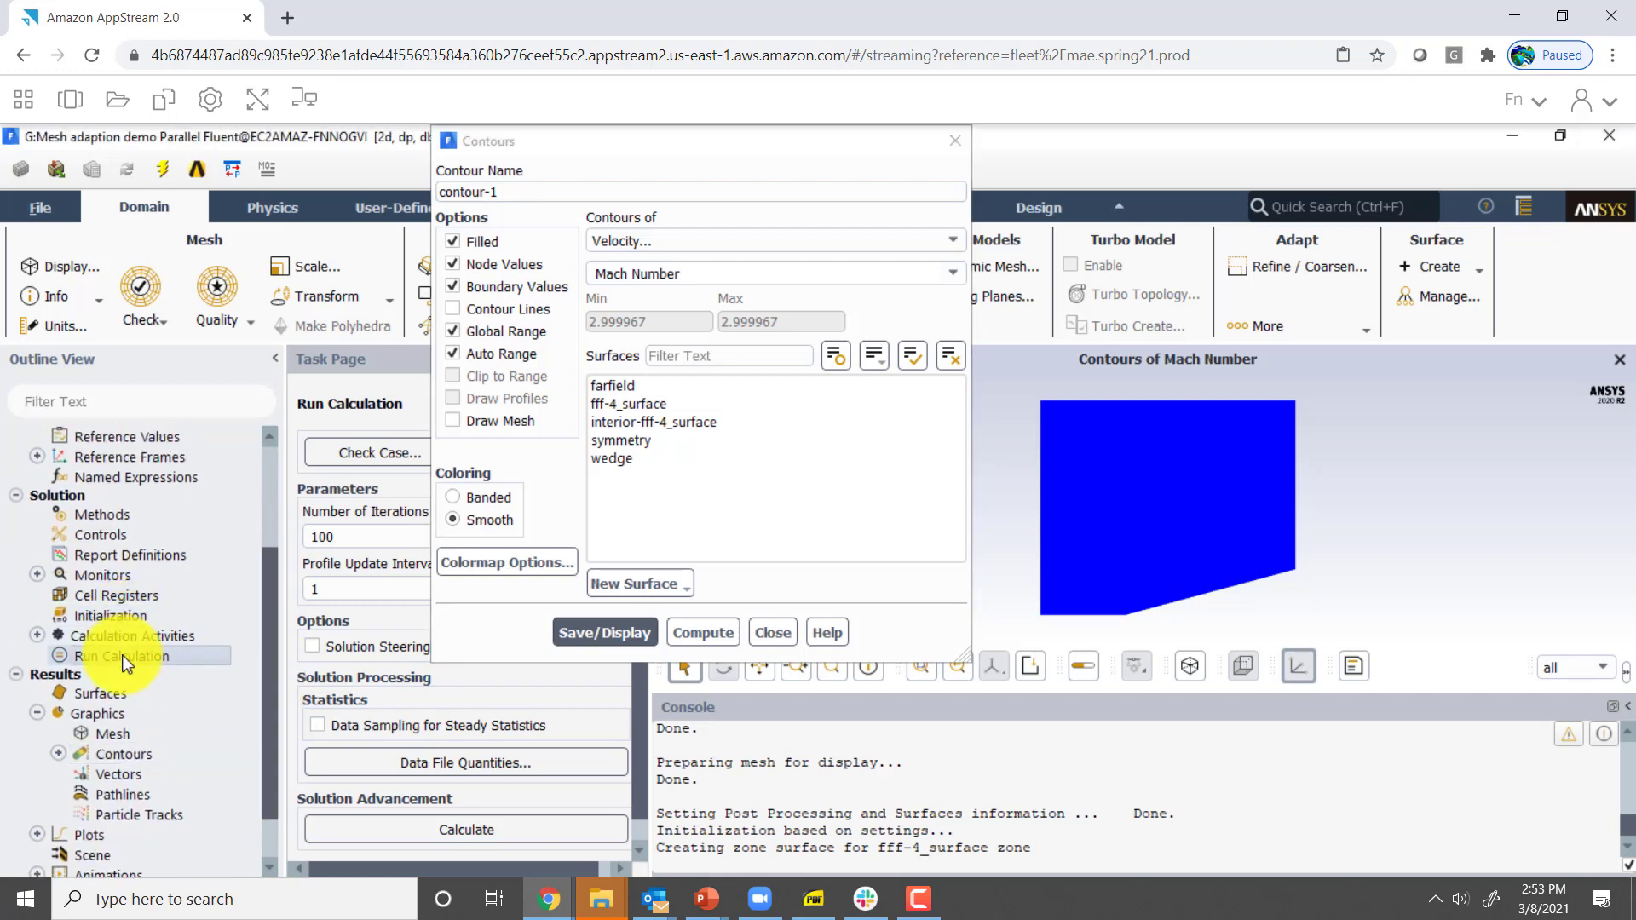
pyautogui.click(447, 830)
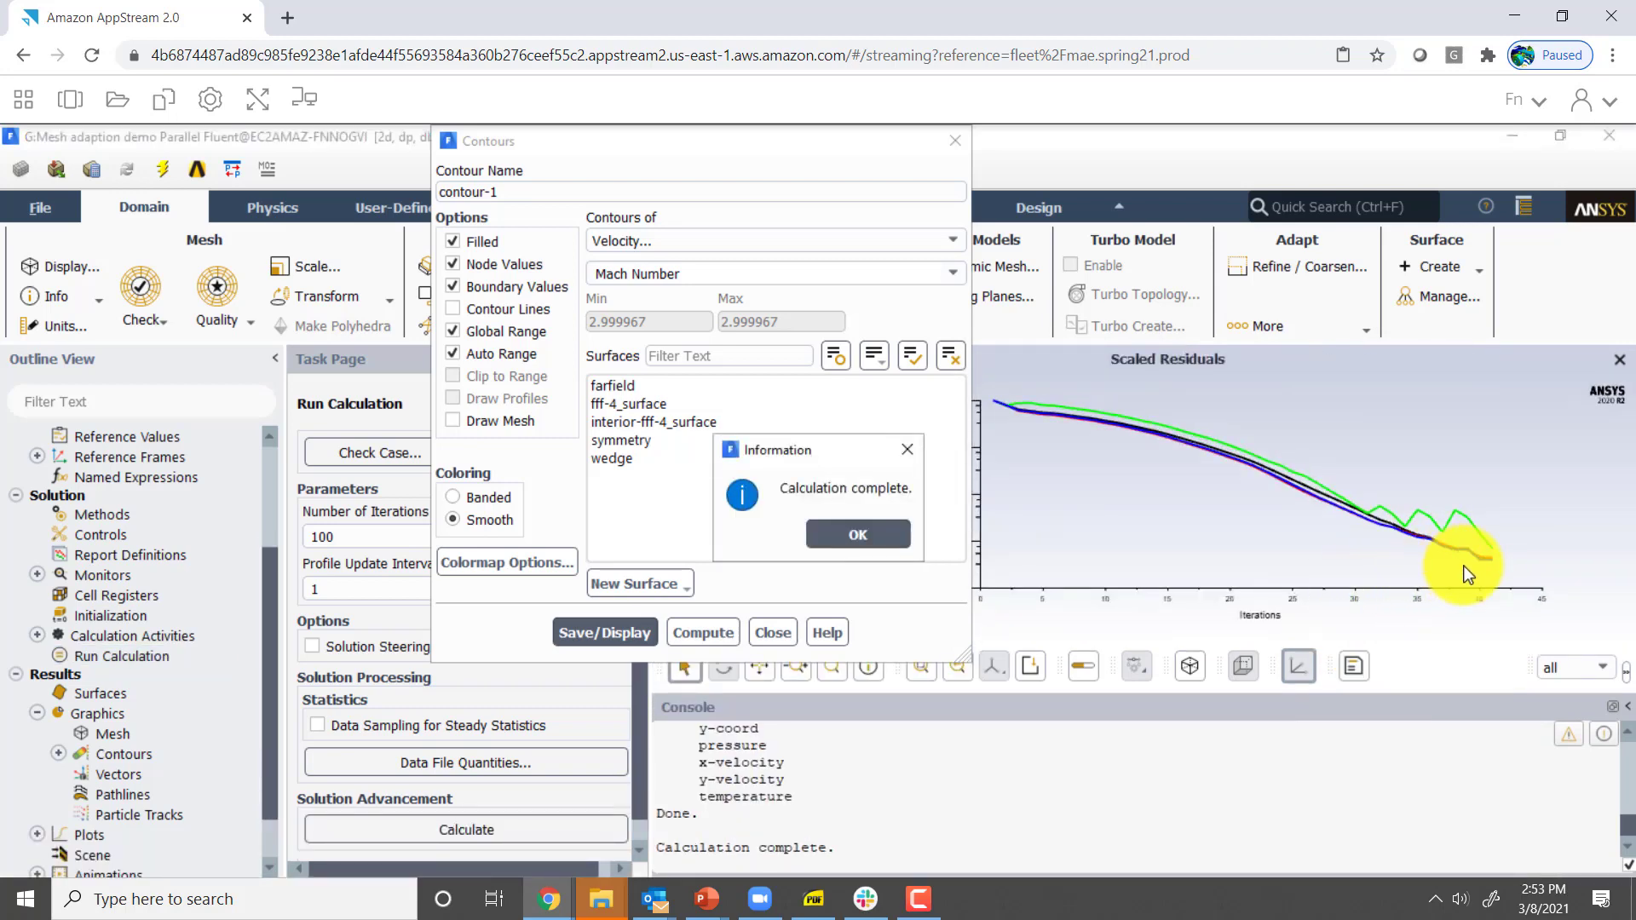
pyautogui.click(891, 546)
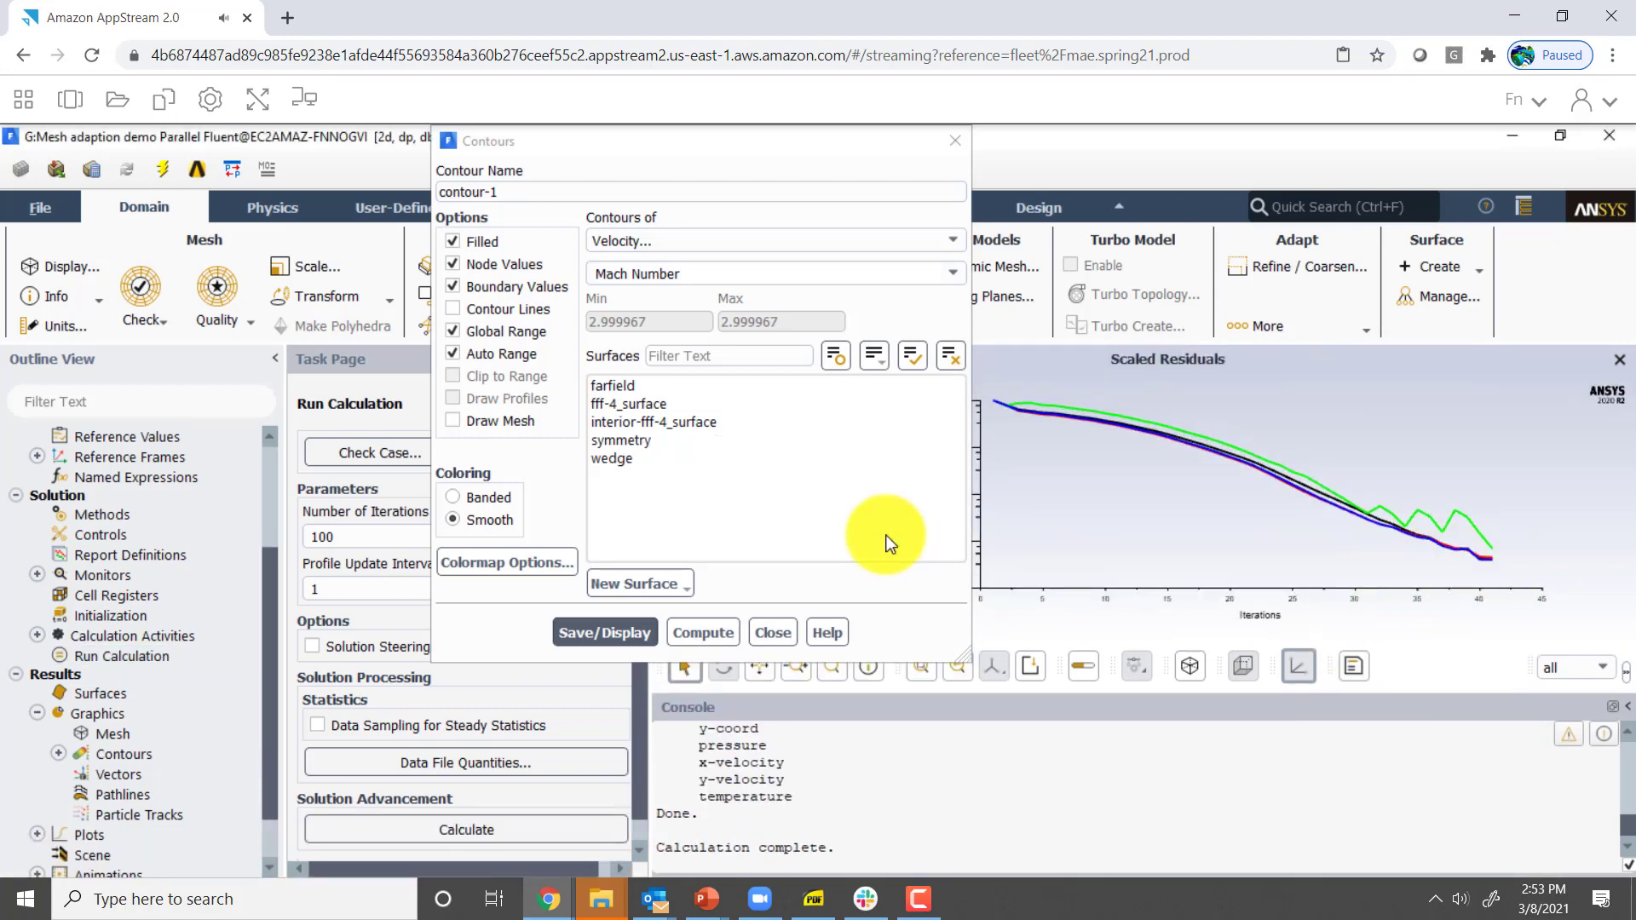
pyautogui.click(772, 632)
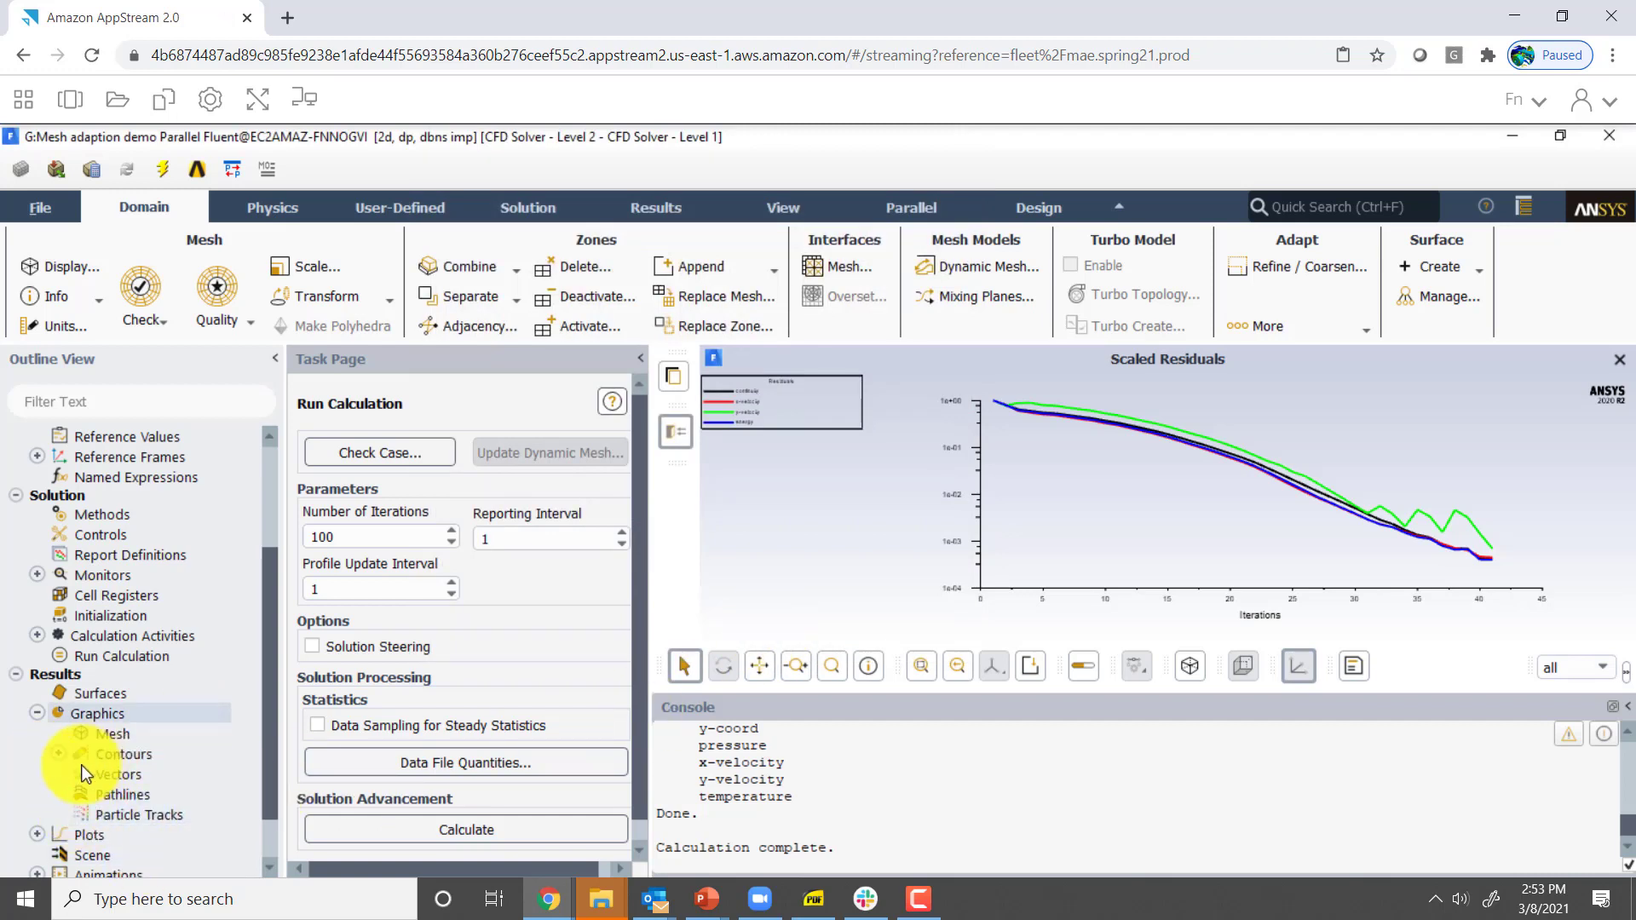
# Redisplay contour-1 over the whole domain, showing the oblique shock with Mach 2.203243 to 3.000004
pyautogui.click(58, 754)
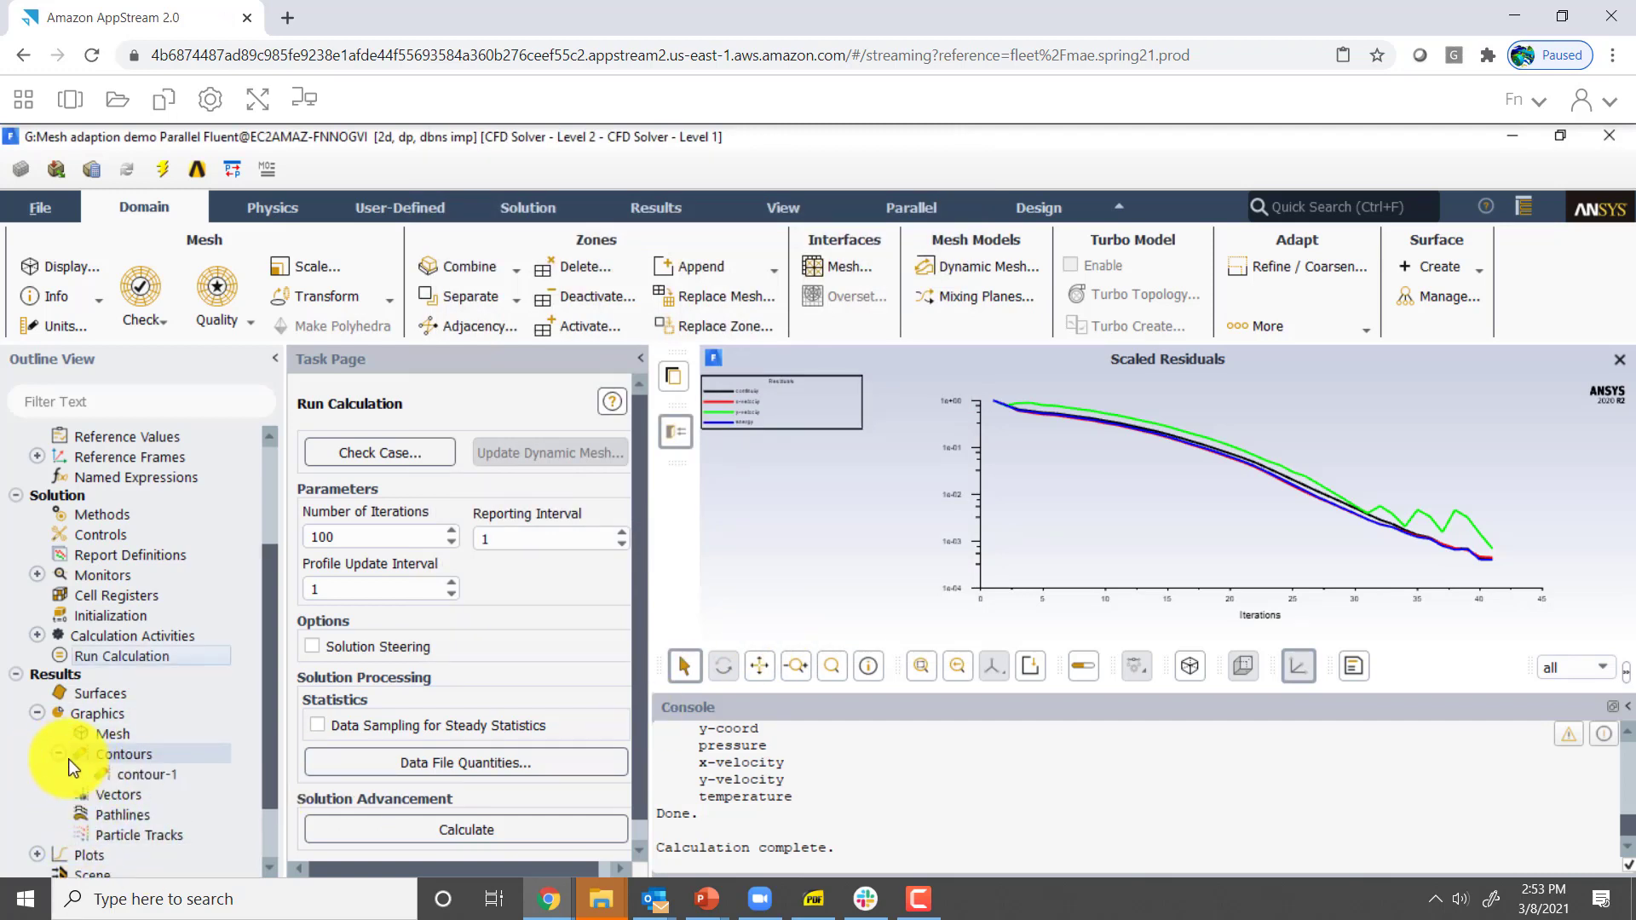
pyautogui.doubleClick(154, 776)
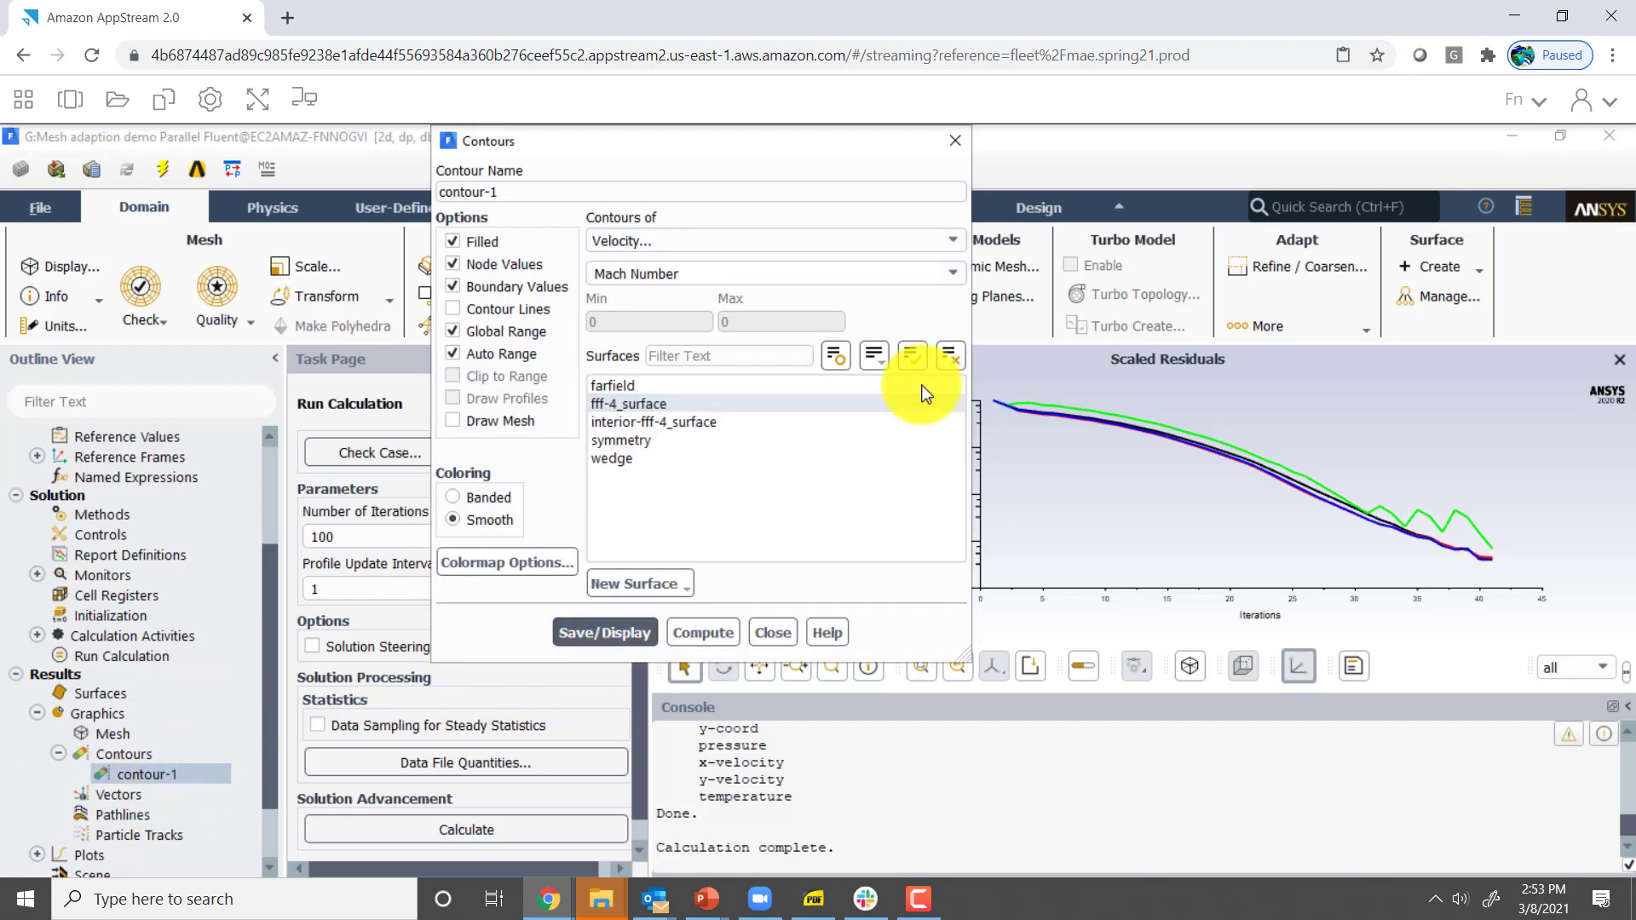
pyautogui.click(948, 354)
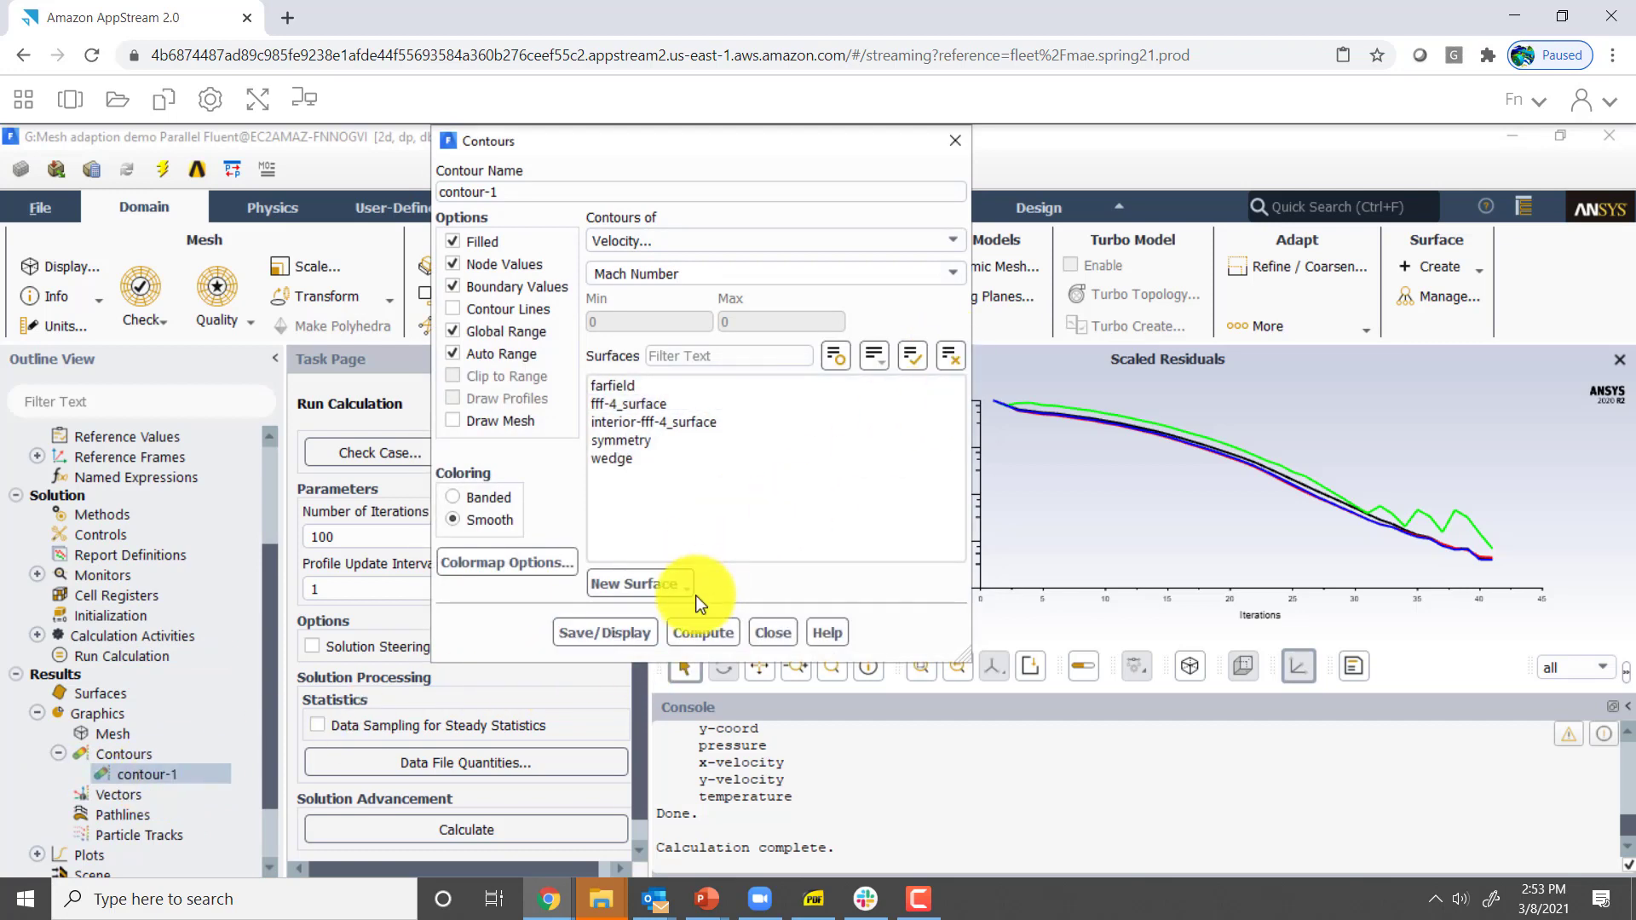
pyautogui.click(611, 627)
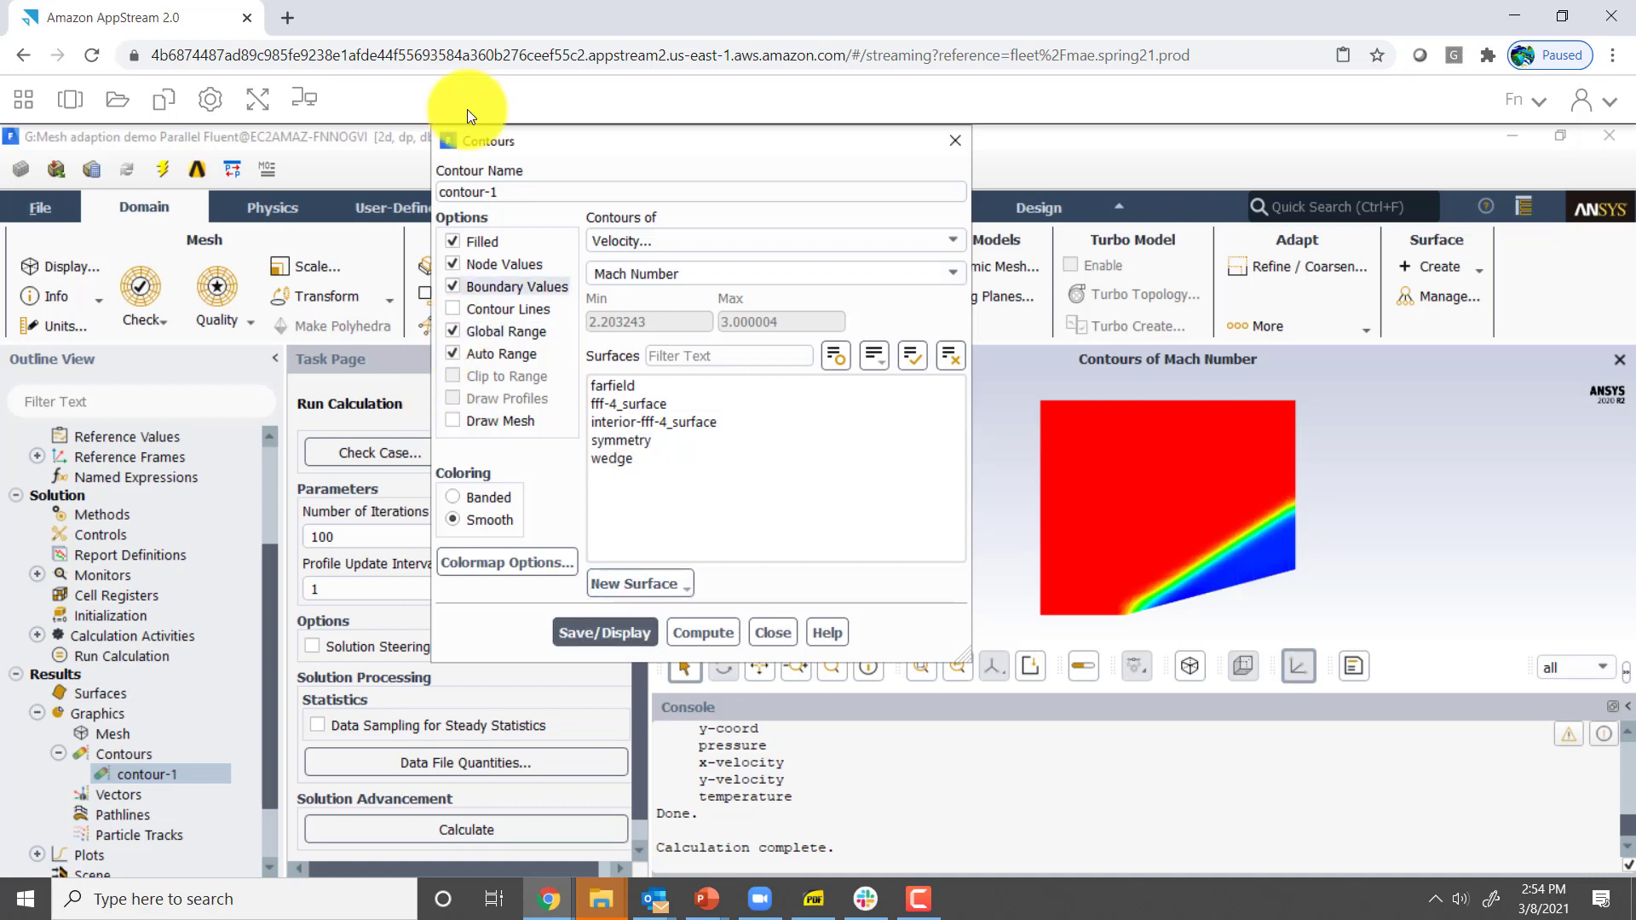
# Overlay the mesh on all five surfaces onto the Mach contours and zoom into the shock band
pyautogui.click(454, 424)
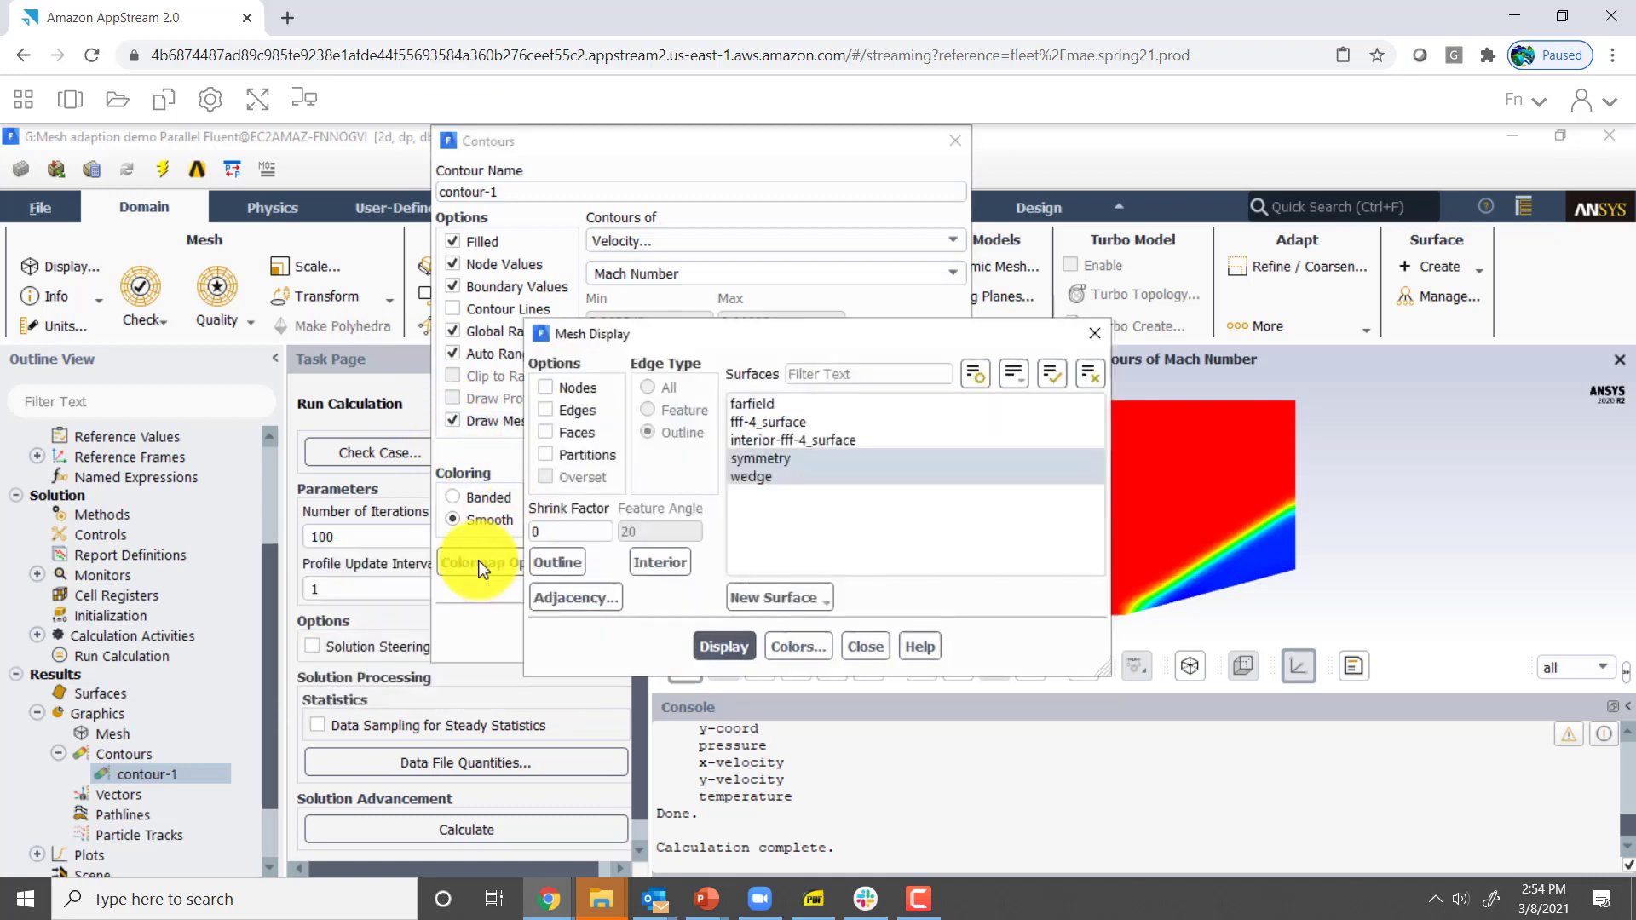
pyautogui.click(725, 647)
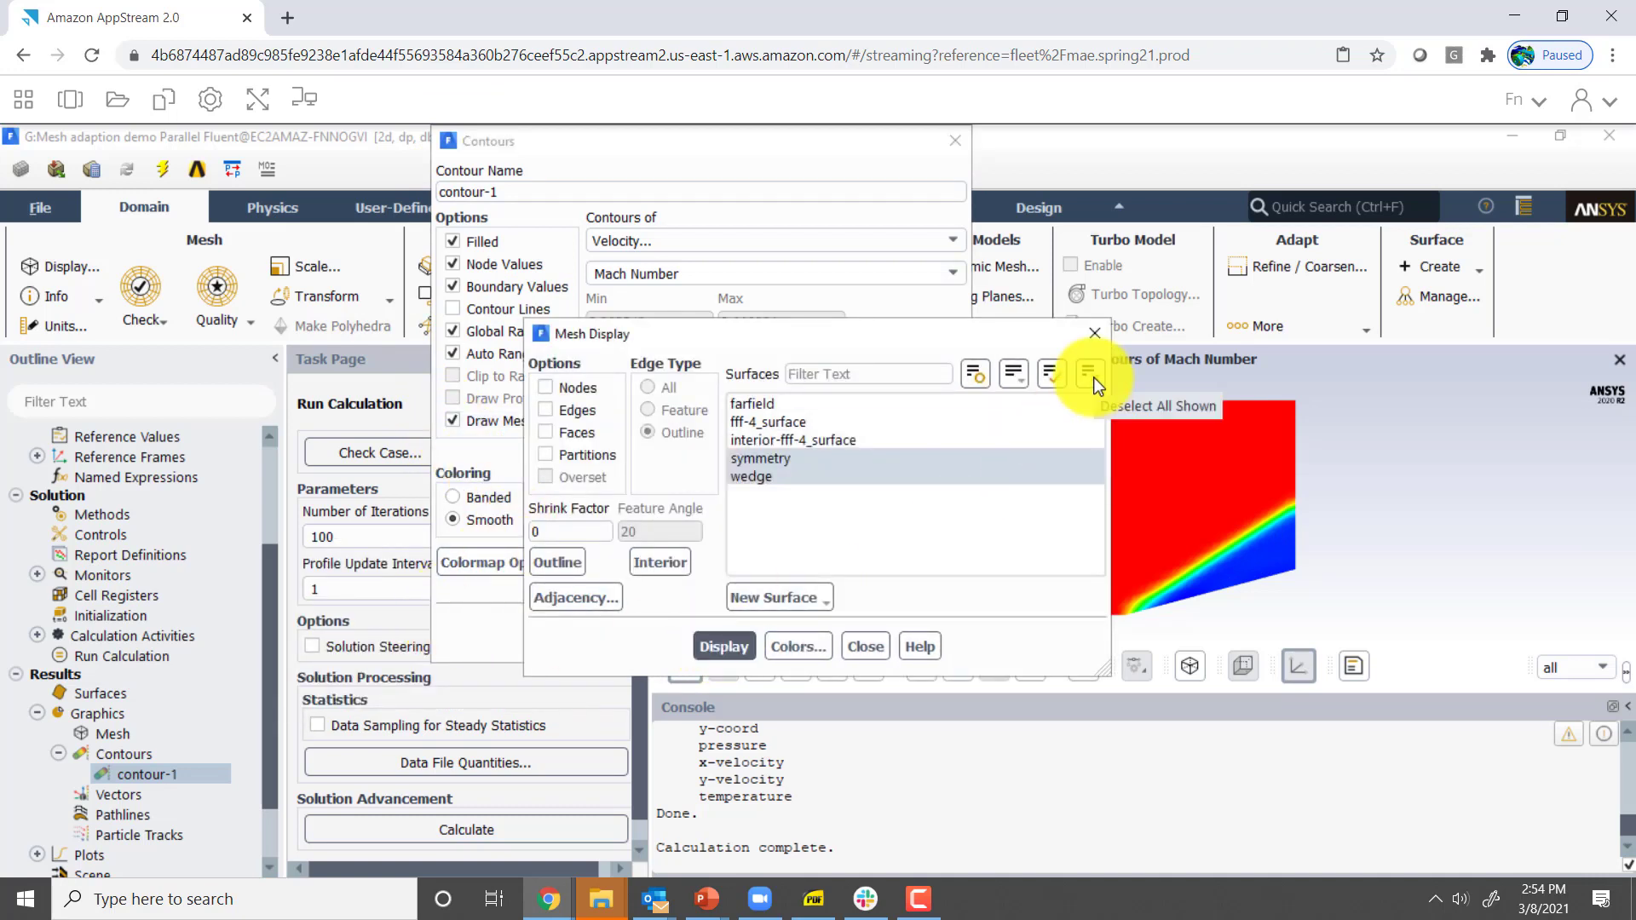
pyautogui.click(1052, 372)
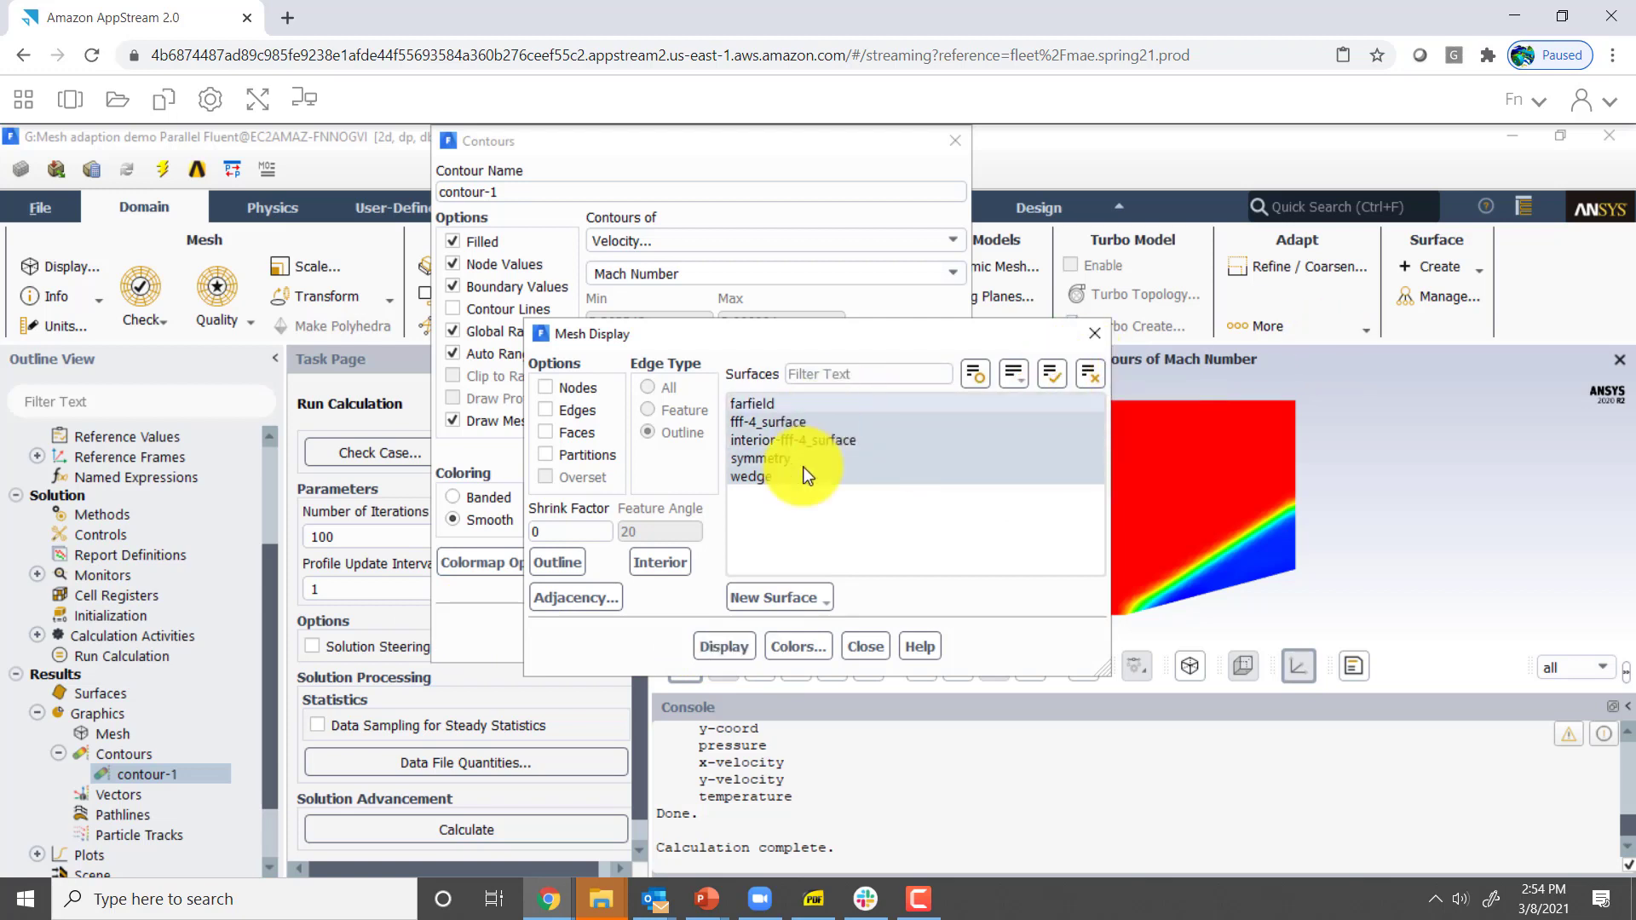
pyautogui.click(720, 646)
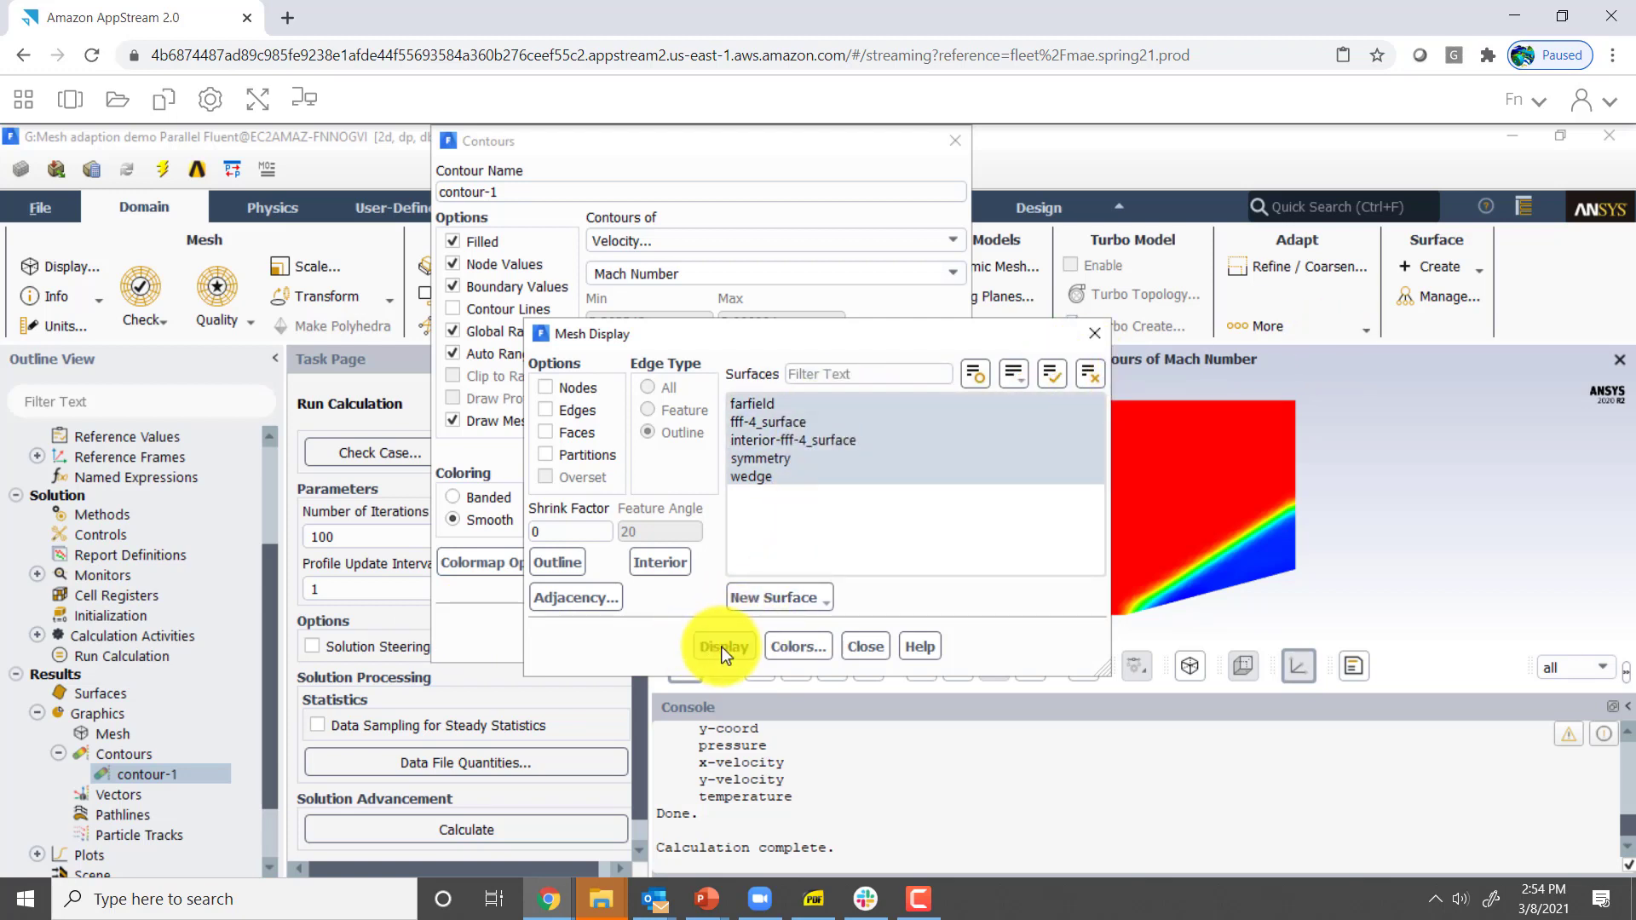
pyautogui.click(869, 647)
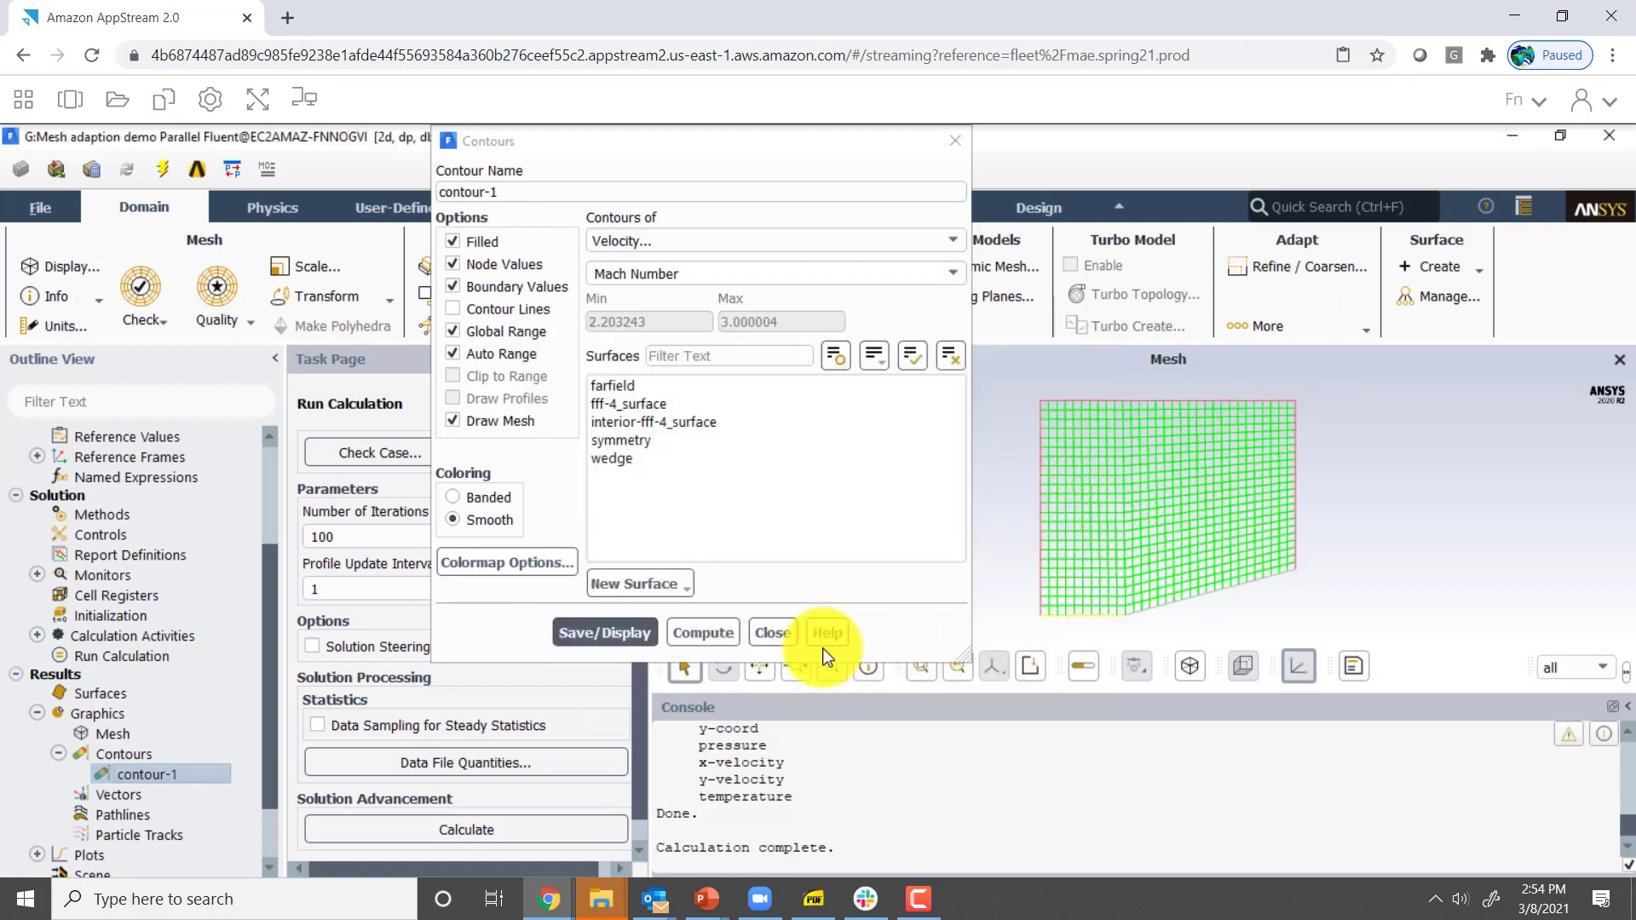
pyautogui.click(603, 635)
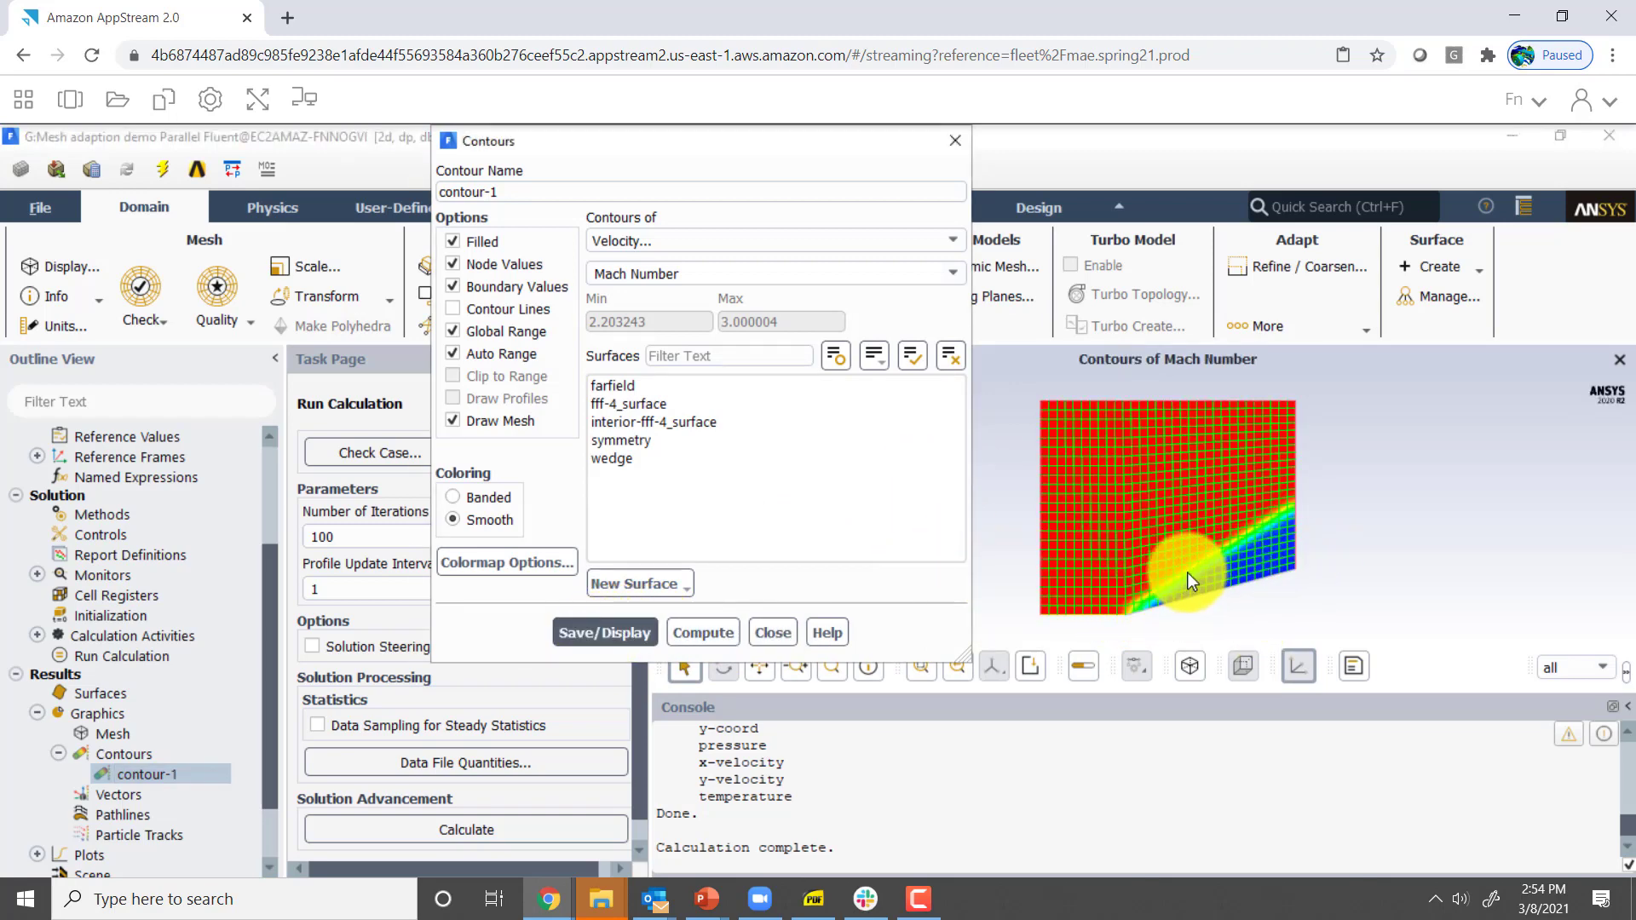
pyautogui.scroll(5, 1275, 528)
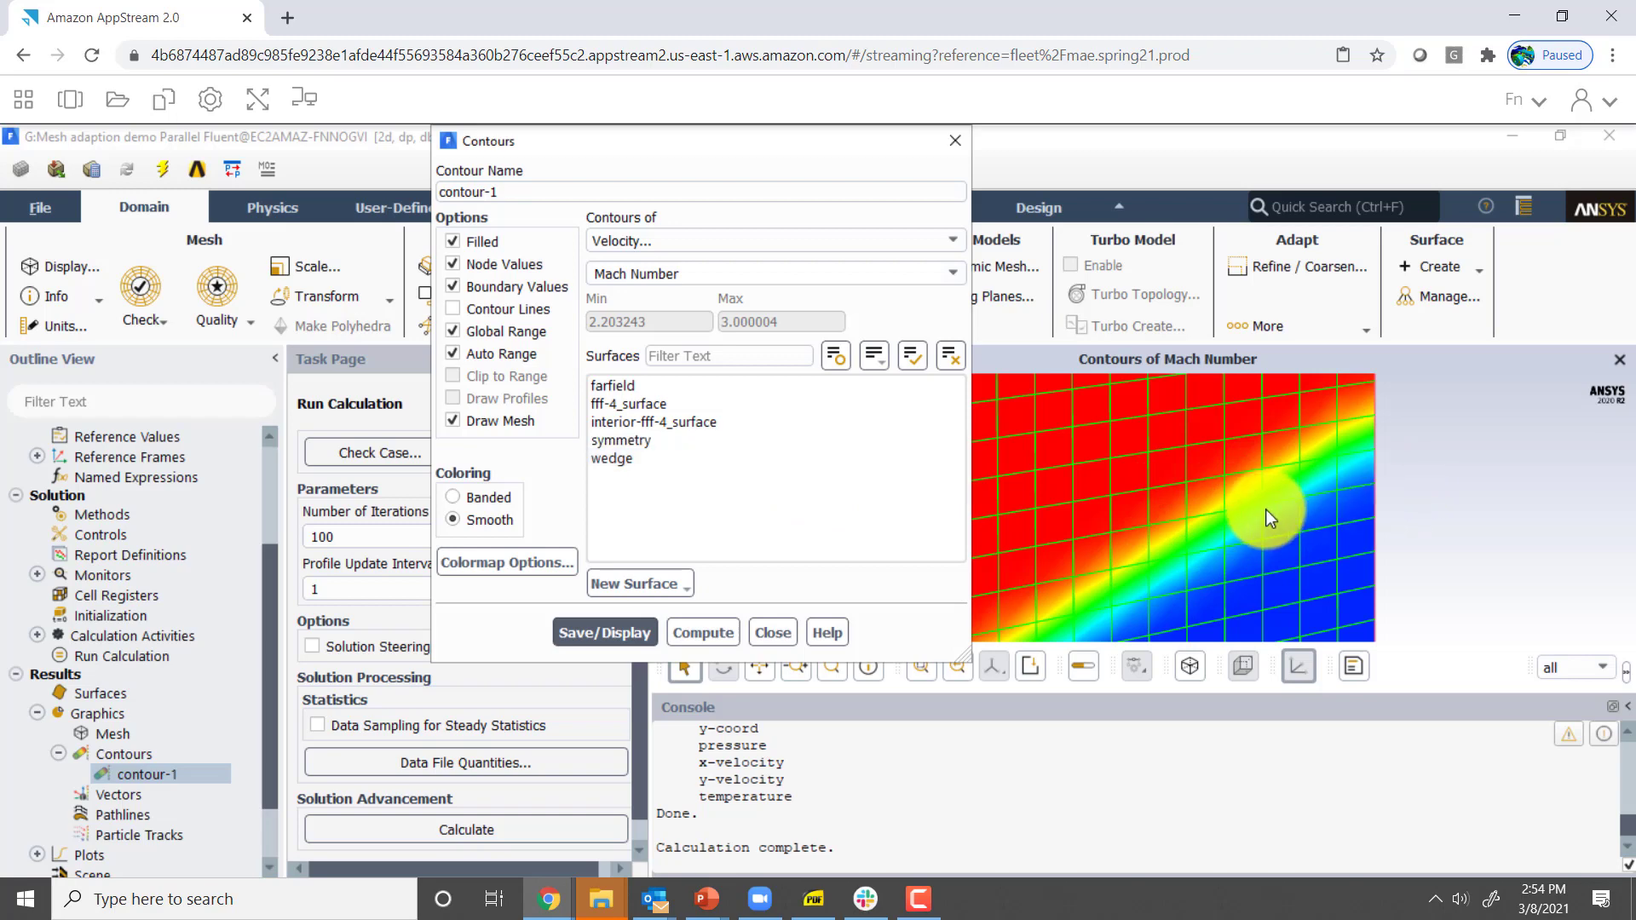
# Create a new field-variable cell register from the Refine/Coarsen adaption controls
pyautogui.click(767, 631)
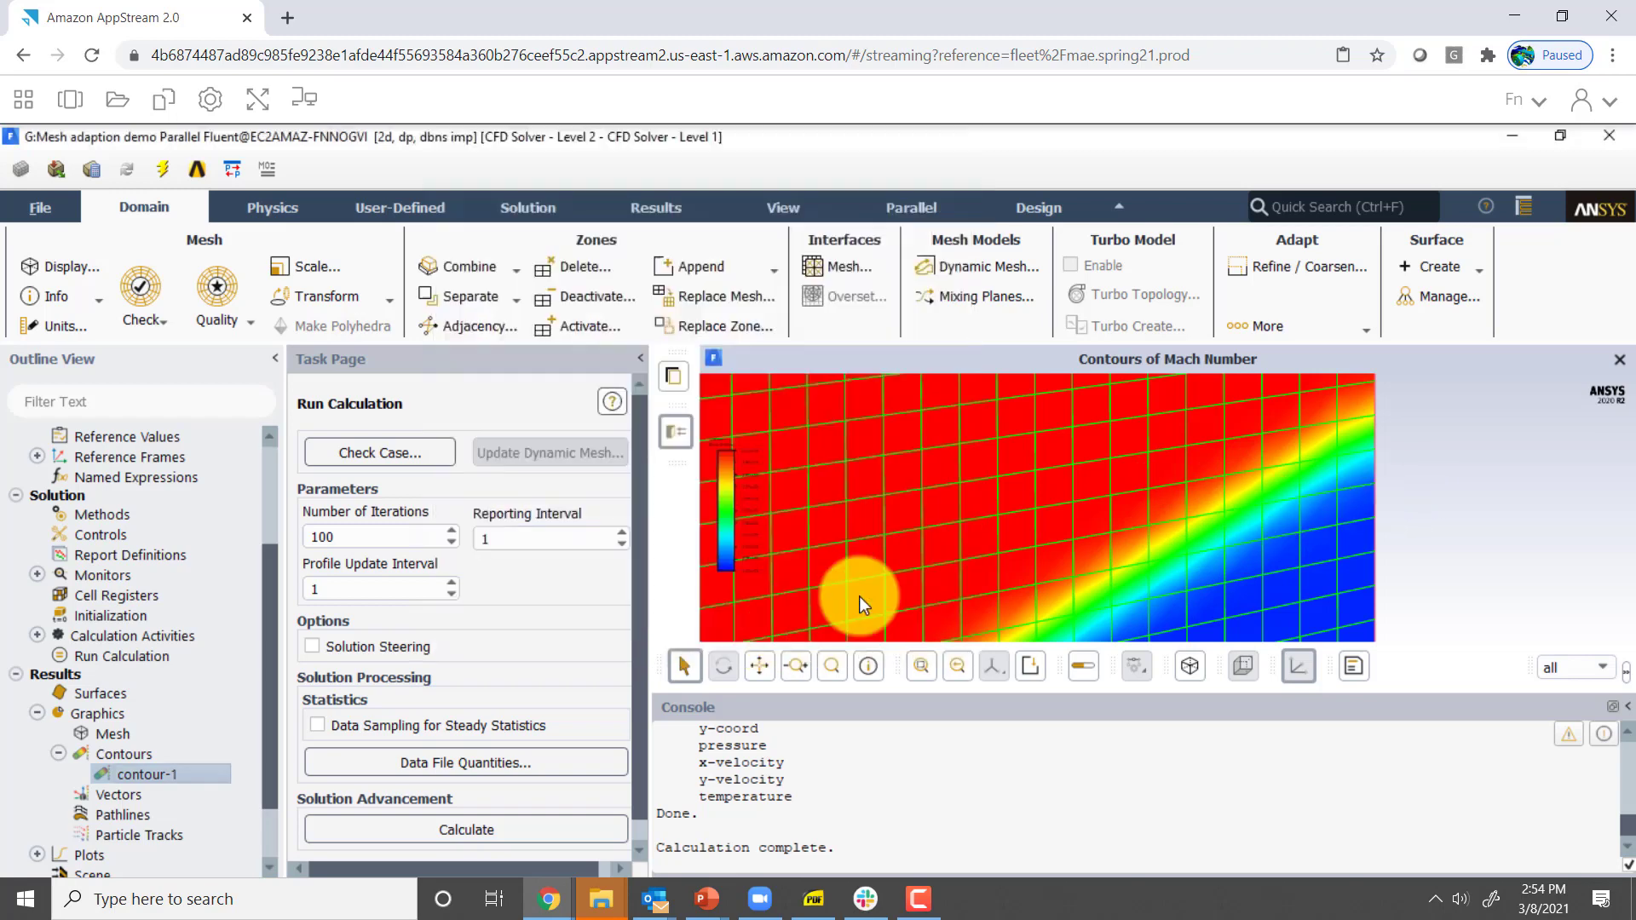
pyautogui.click(1315, 271)
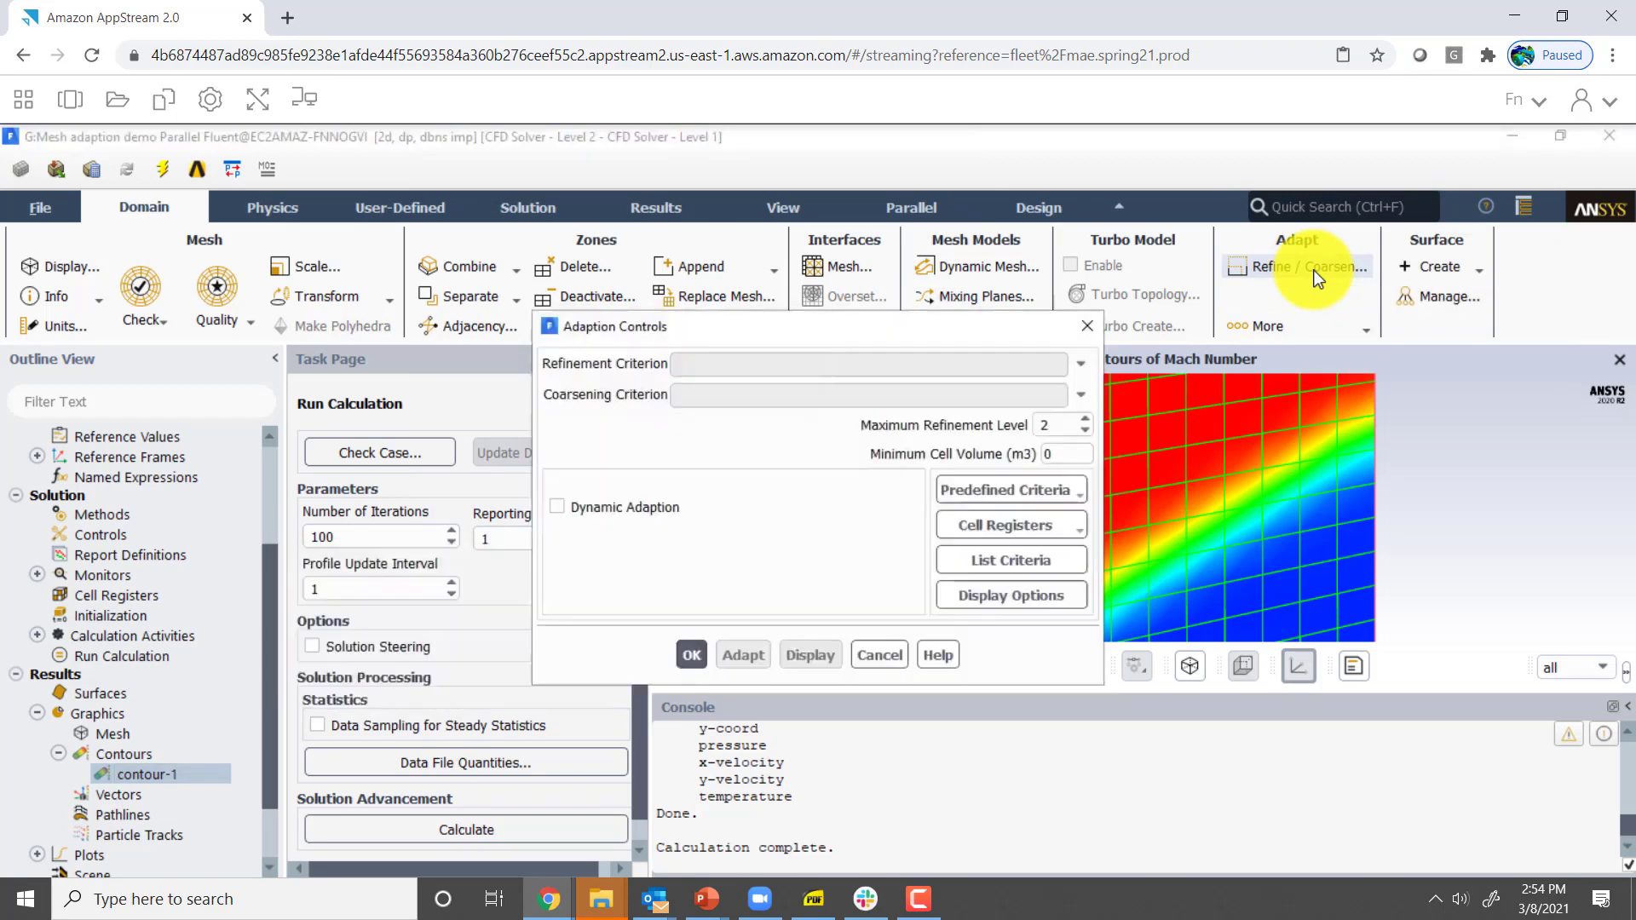
pyautogui.click(1065, 529)
pyautogui.moveTo(992, 558)
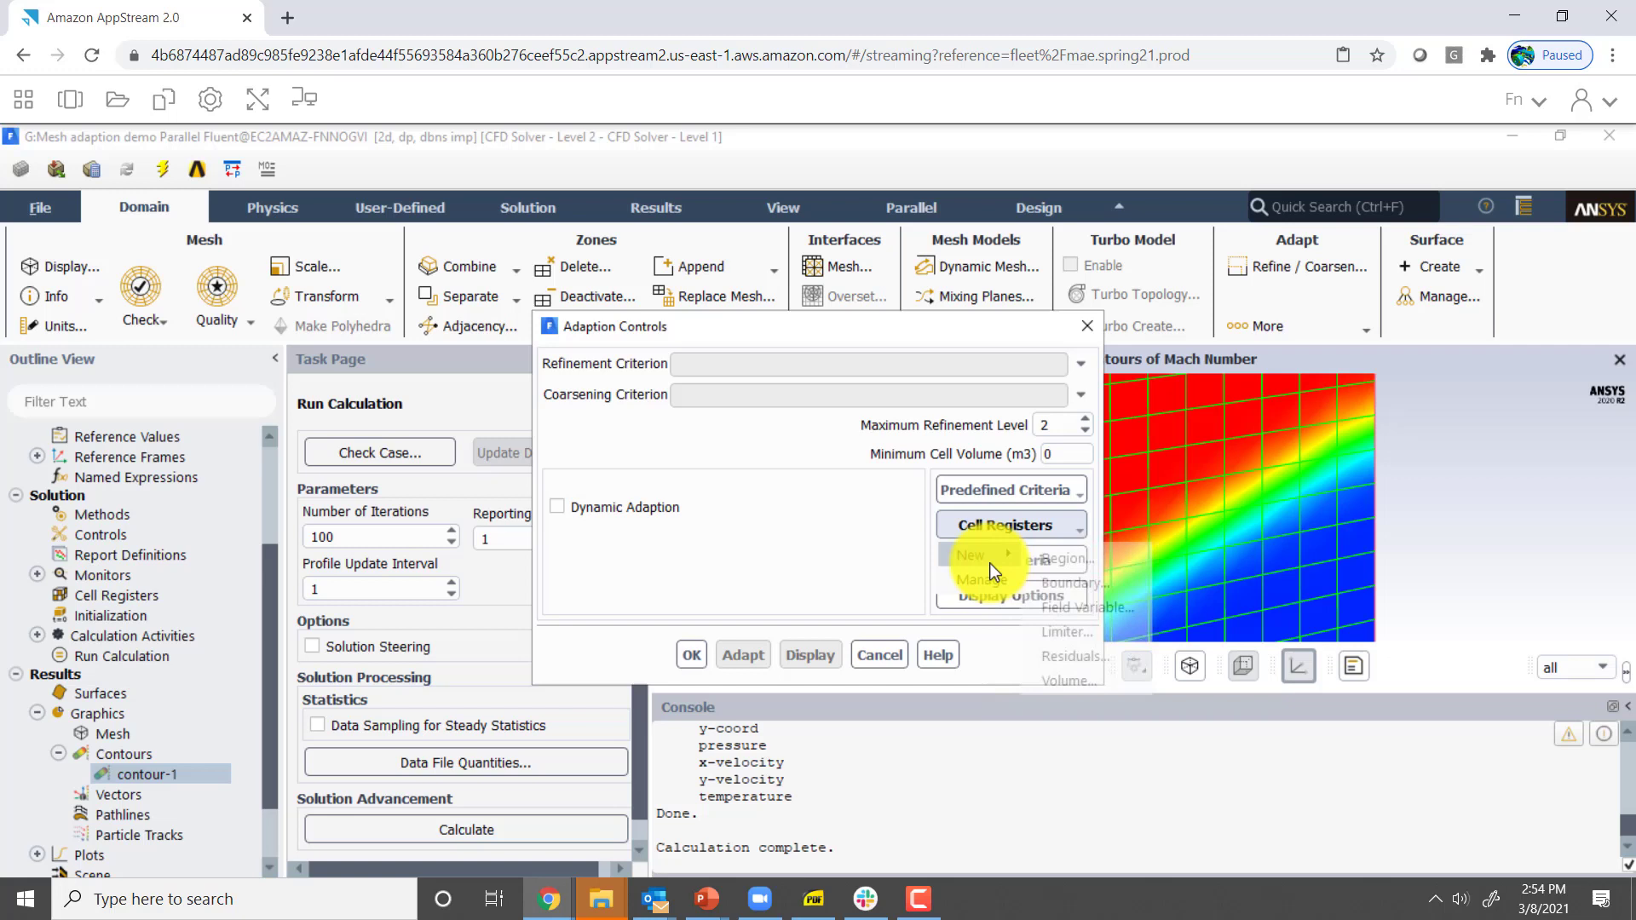
pyautogui.click(1070, 607)
pyautogui.moveTo(550, 540); pyautogui.dragTo(550, 435)
pyautogui.doubleClick(395, 478)
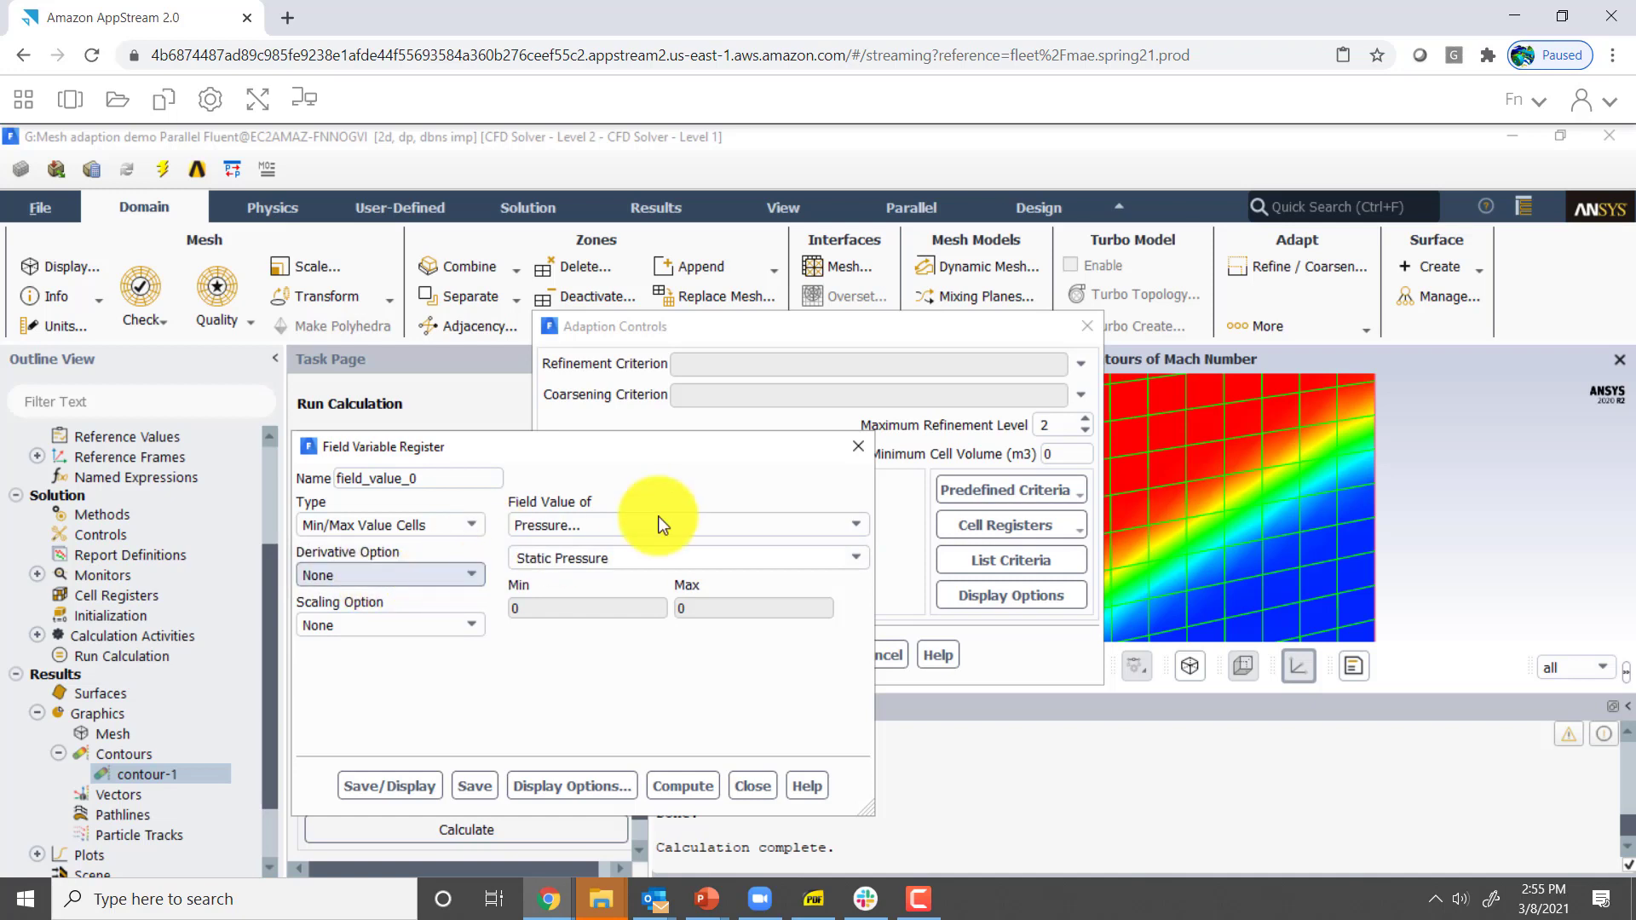
# Set gradient_0 to mark cells in range with static pressure gradient 10000 to 75000, flagging 71 cells
pyautogui.click(470, 575)
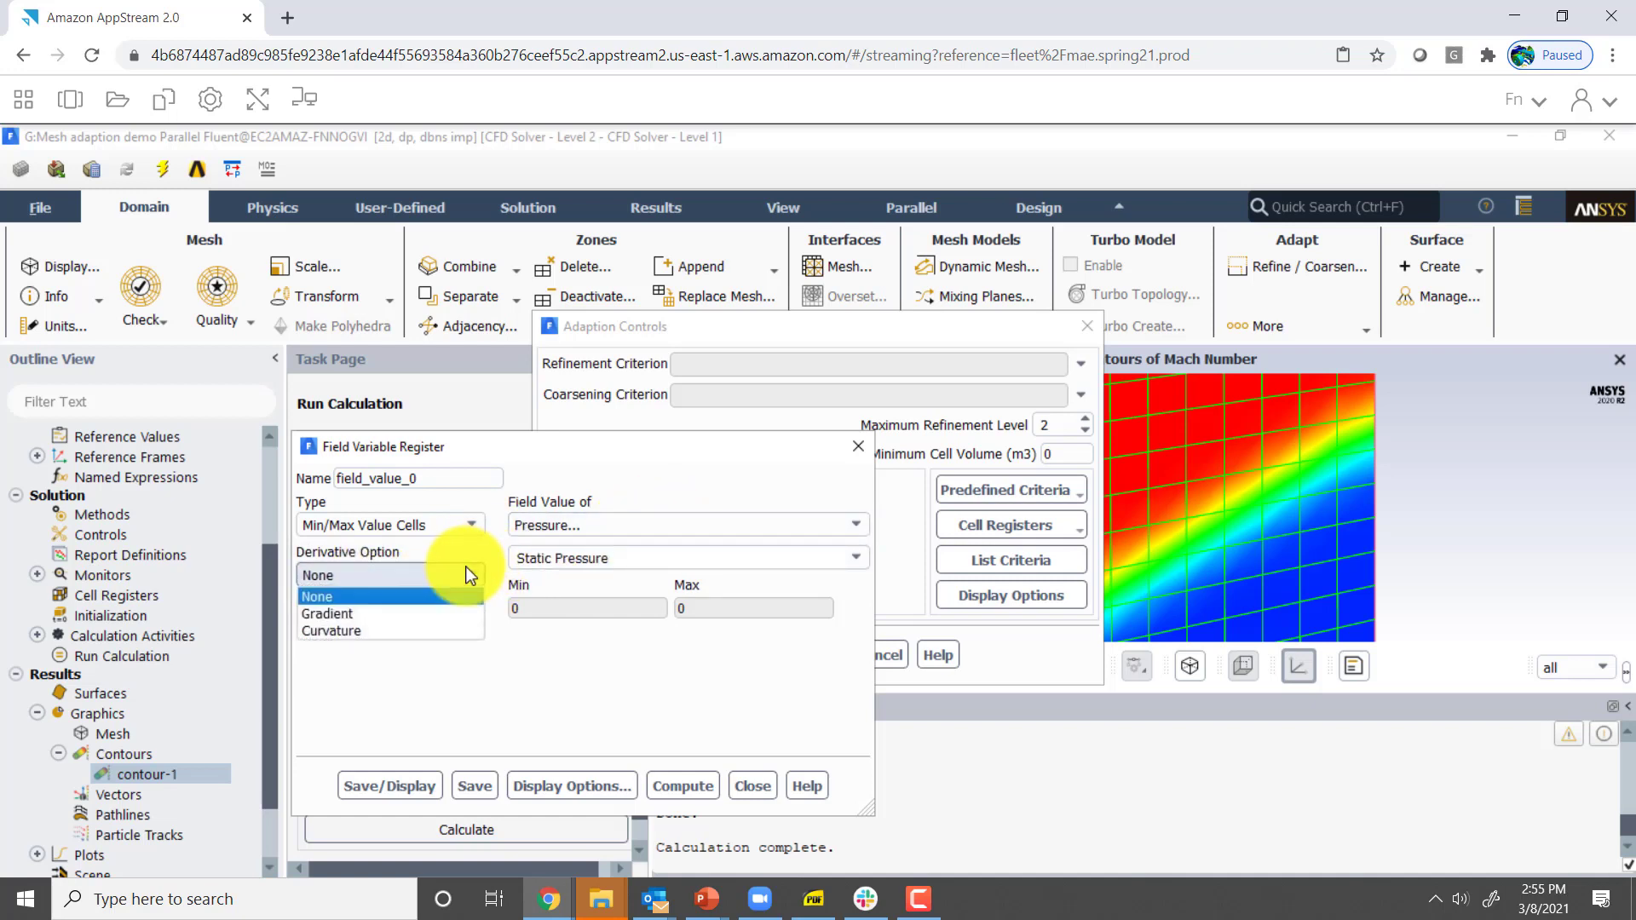
pyautogui.click(366, 614)
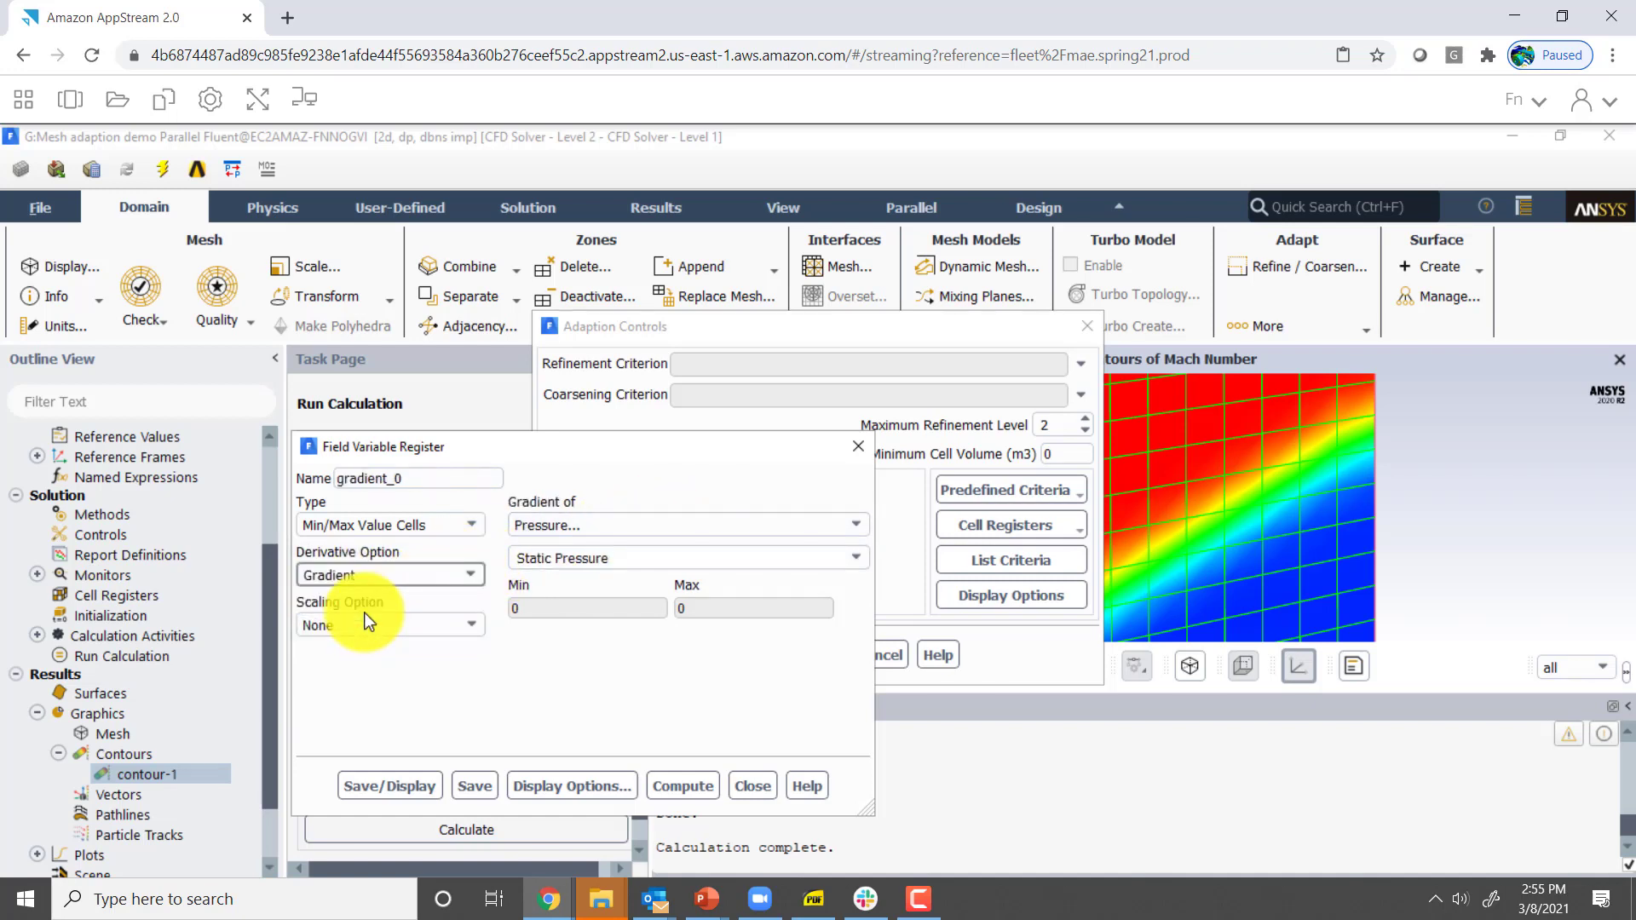
pyautogui.click(476, 525)
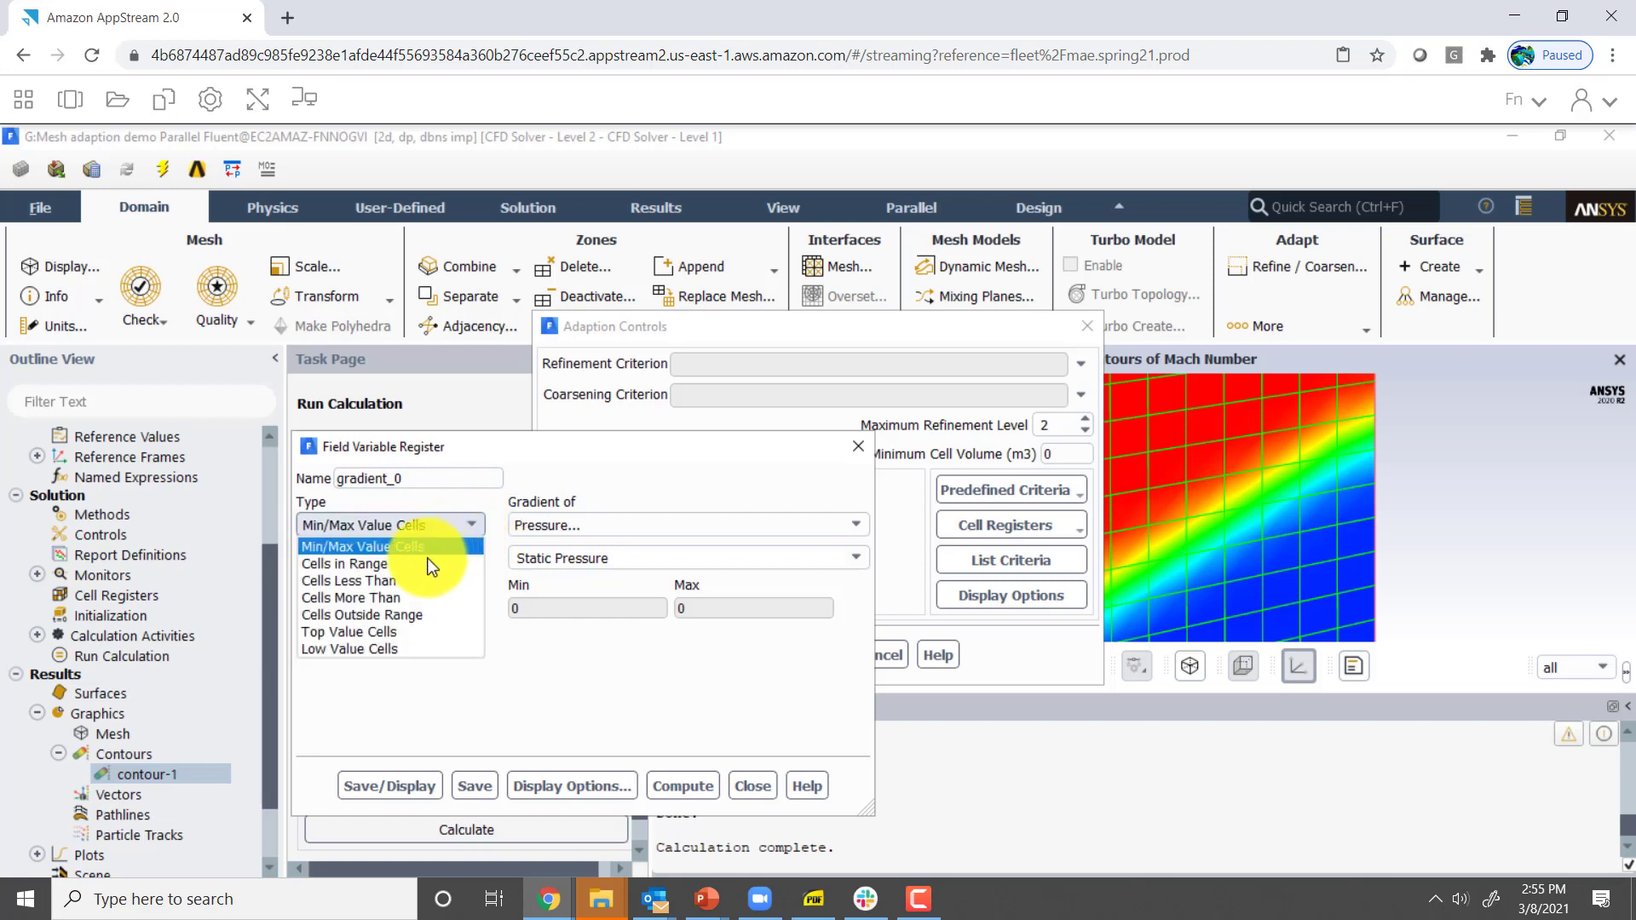
pyautogui.click(371, 564)
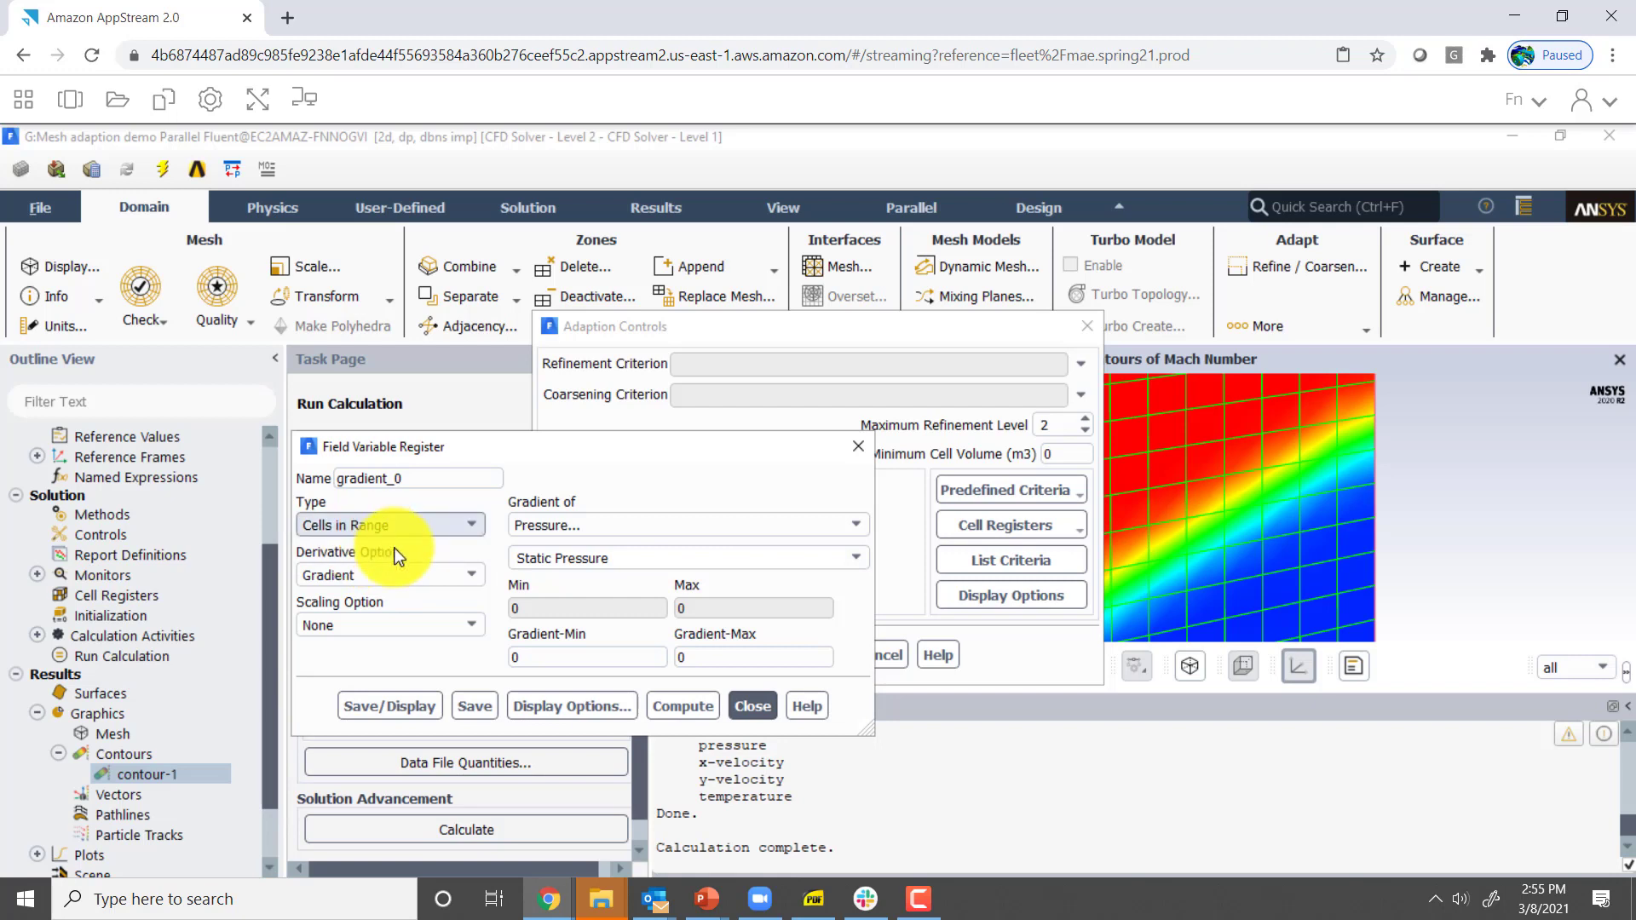
pyautogui.click(700, 710)
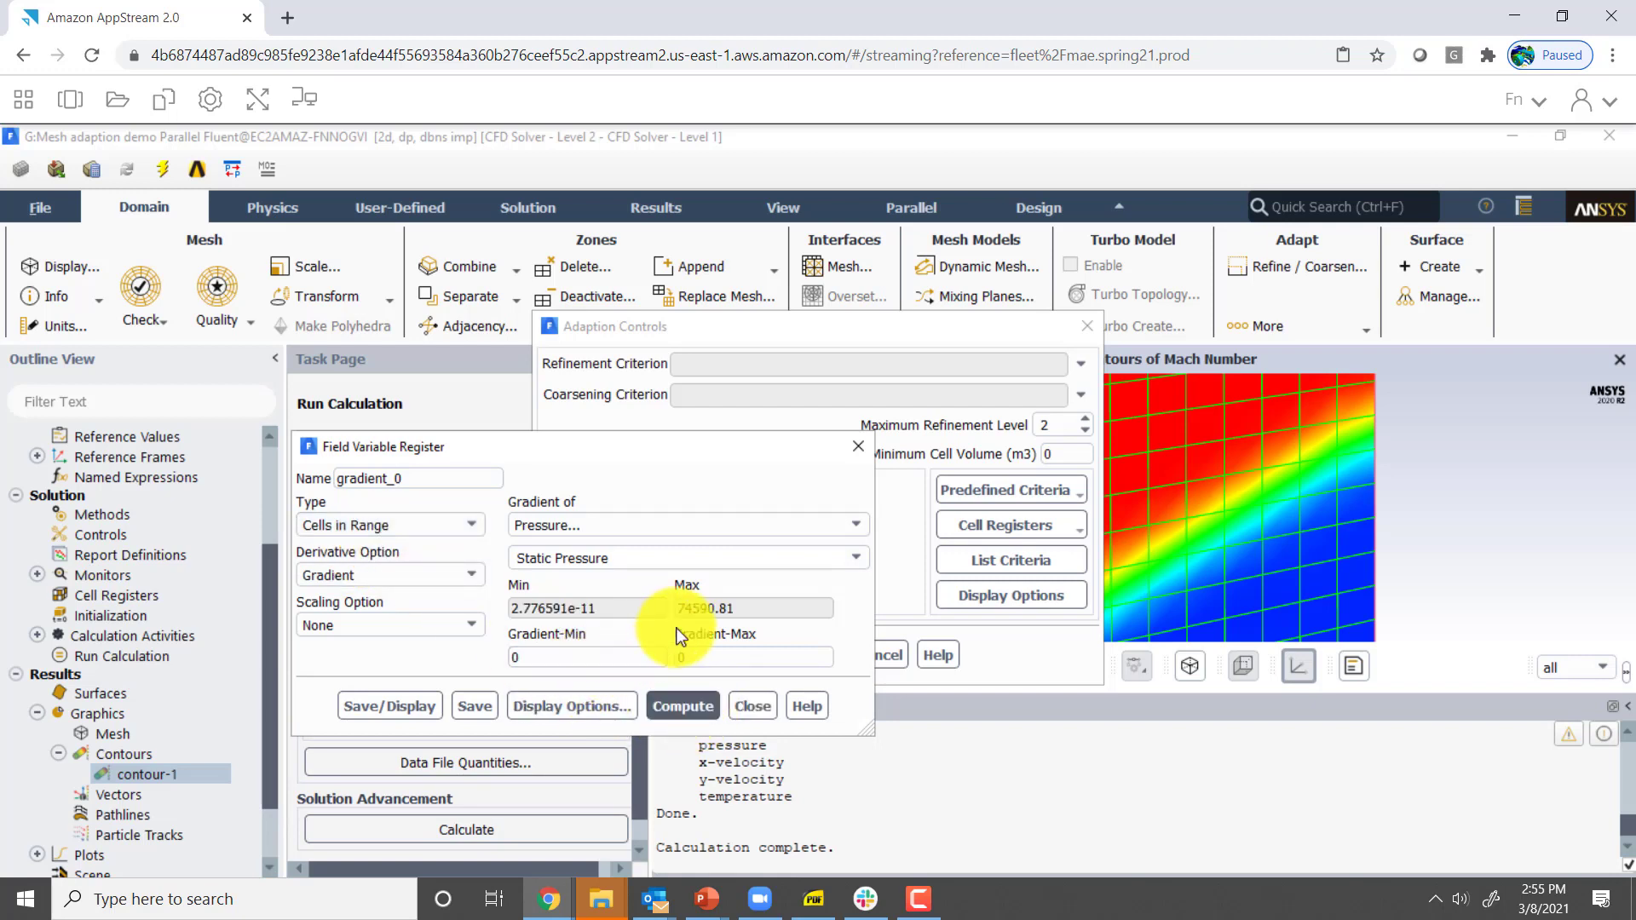
pyautogui.click(559, 658)
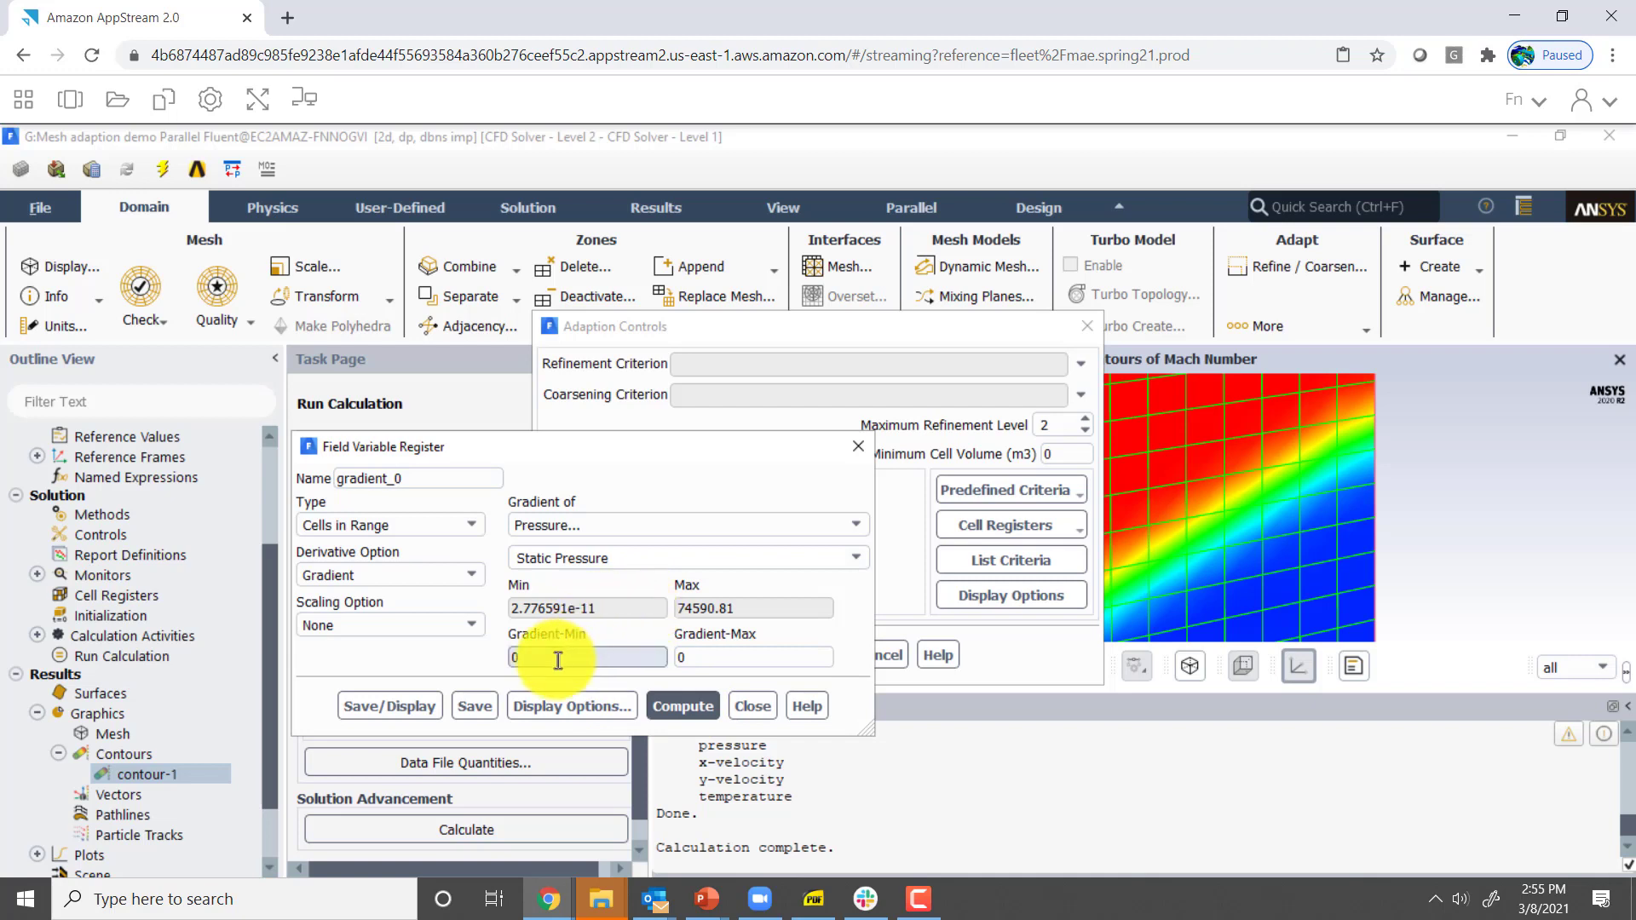
pyautogui.doubleClick(558, 659)
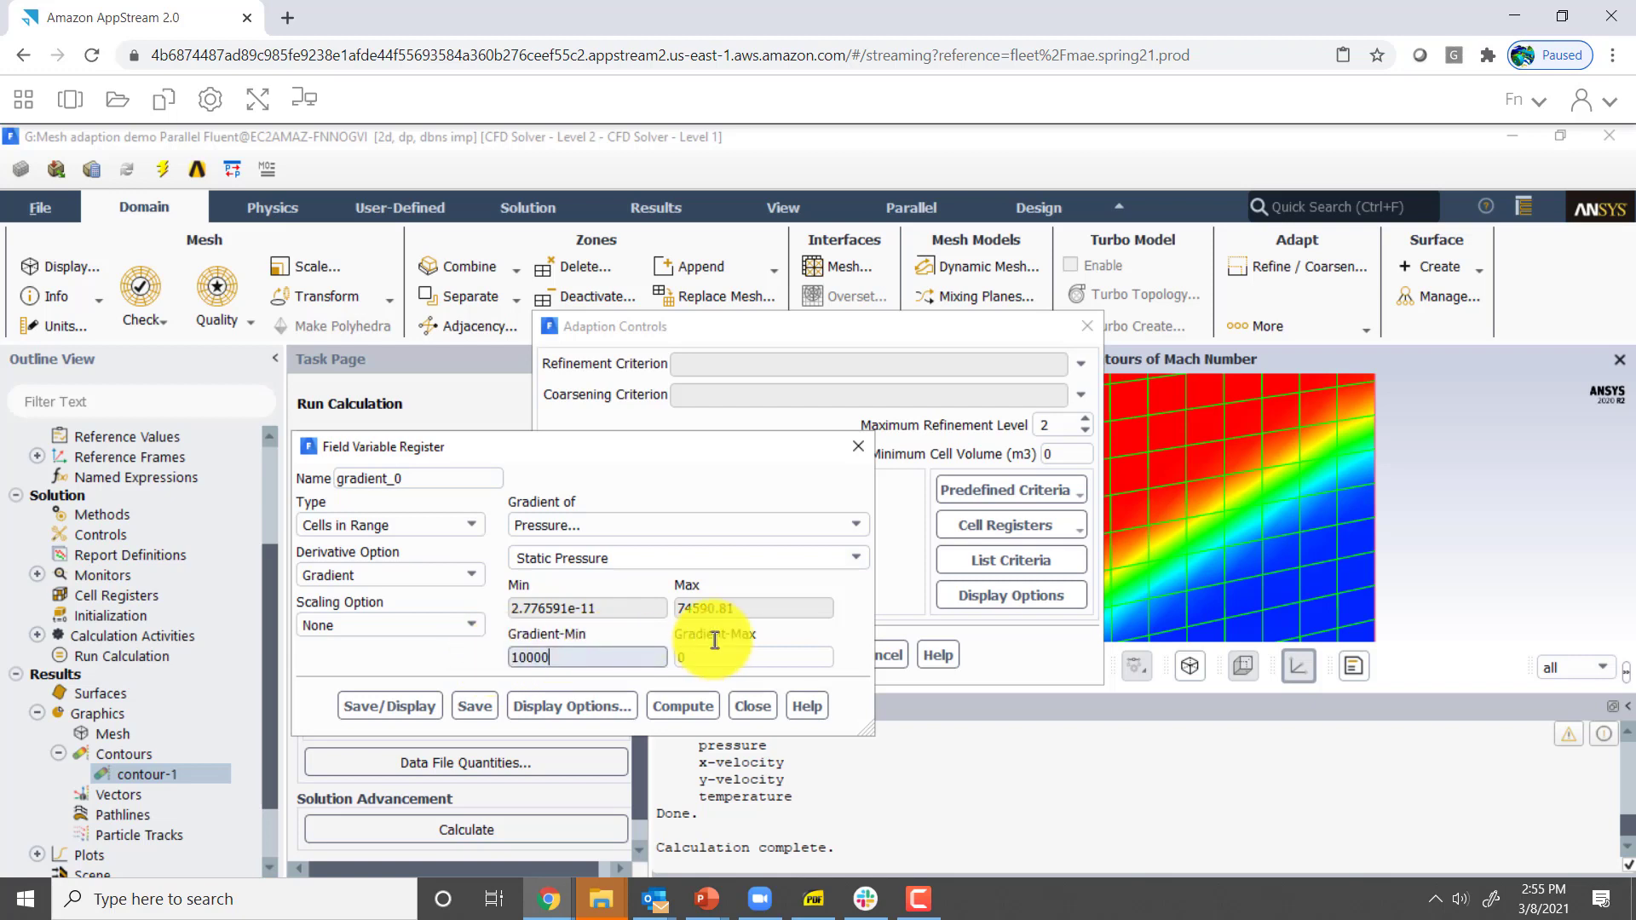
pyautogui.doubleClick(686, 656)
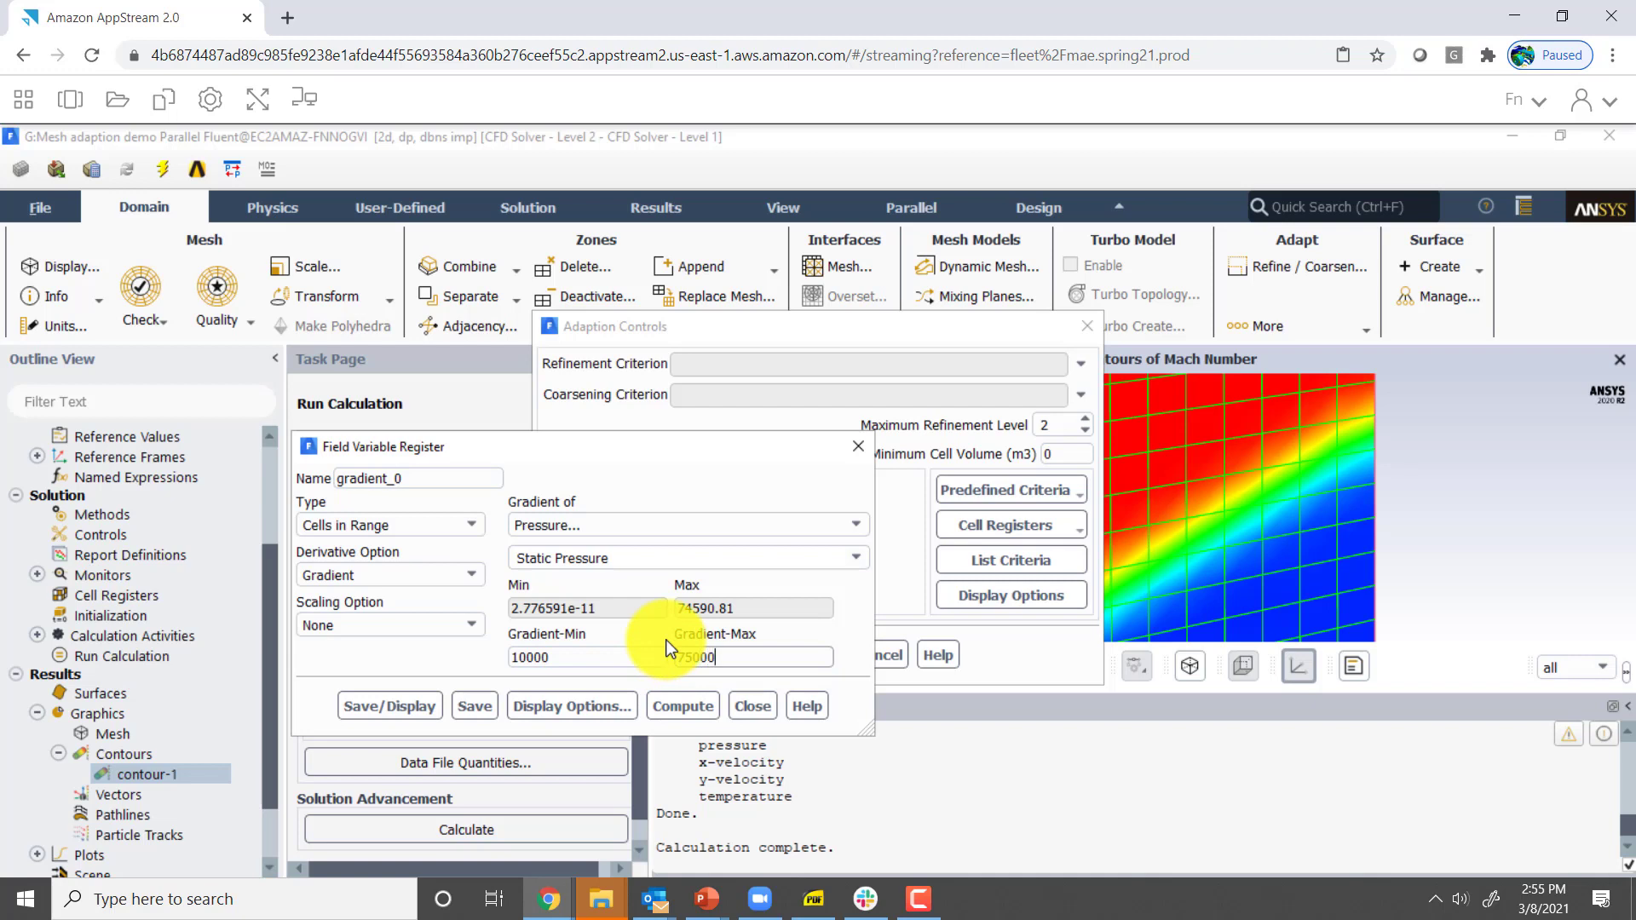
pyautogui.click(404, 709)
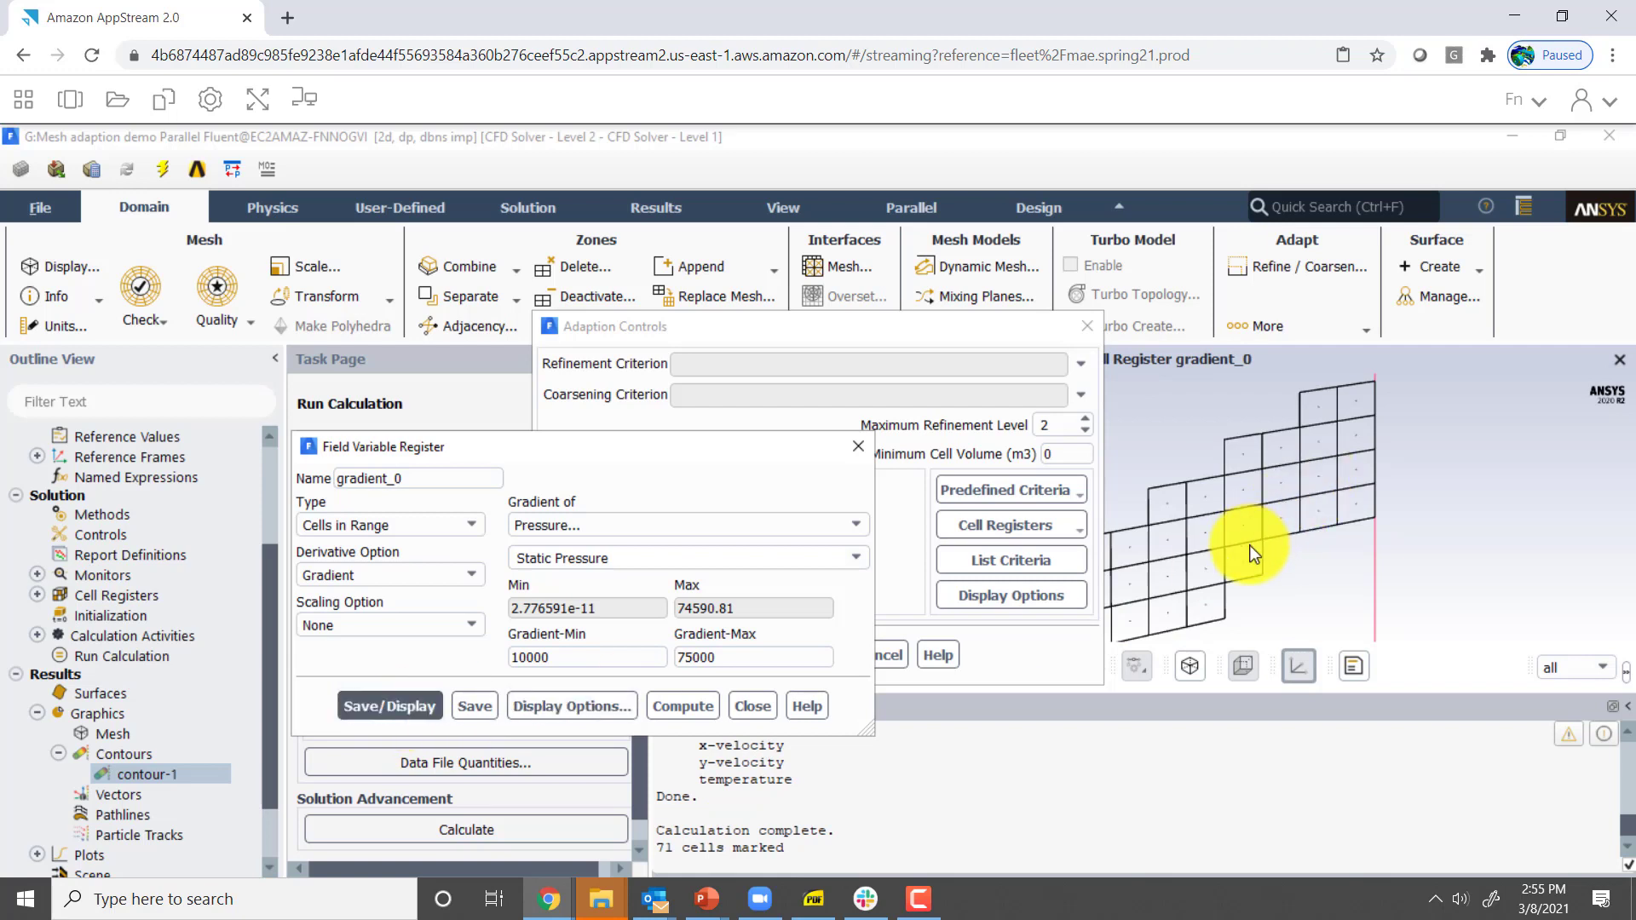
pyautogui.scroll(-2, 1251, 552)
pyautogui.scroll(-3, 1251, 552)
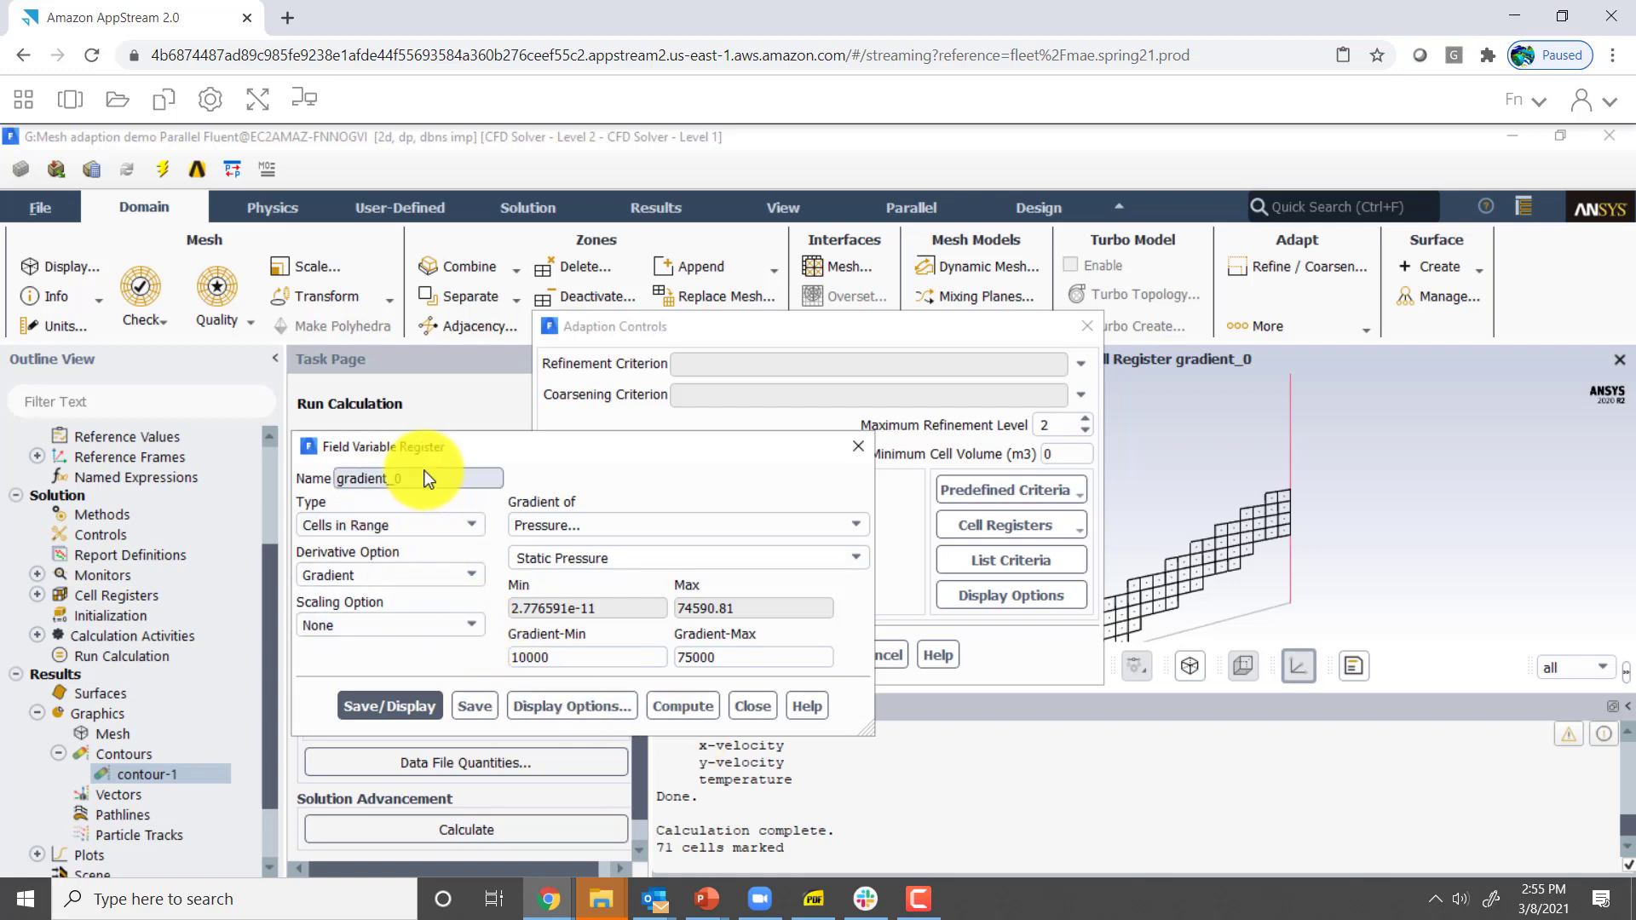
# Refine the mesh using gradient_0 as the criterion, growing it from 713 to 926 cells
pyautogui.click(414, 704)
pyautogui.click(754, 705)
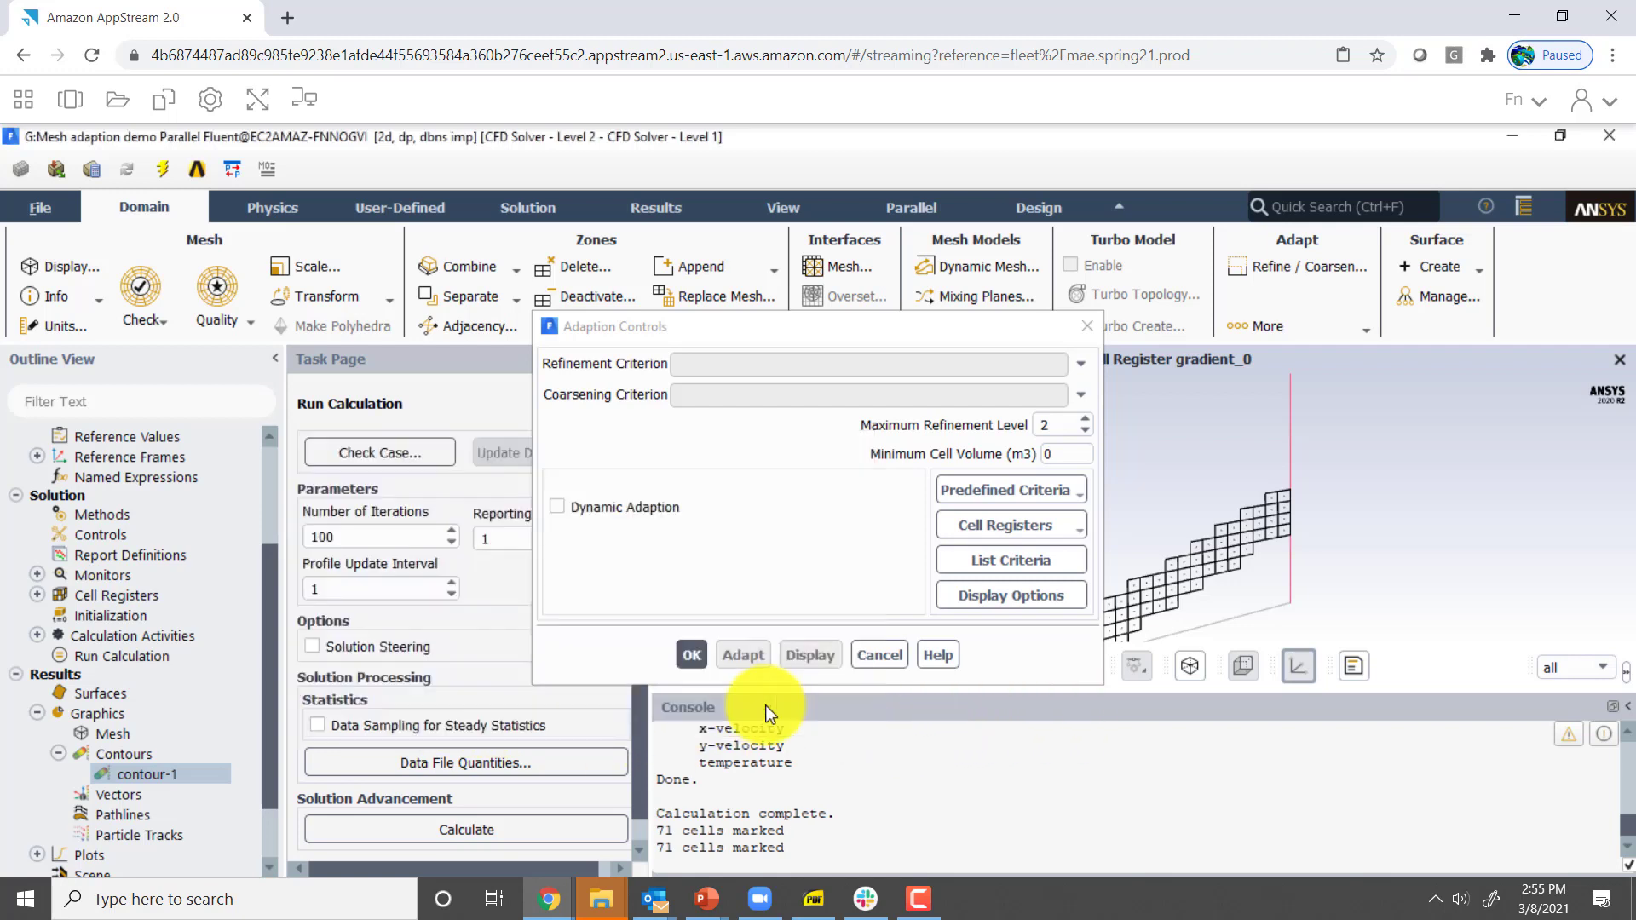
pyautogui.click(1083, 367)
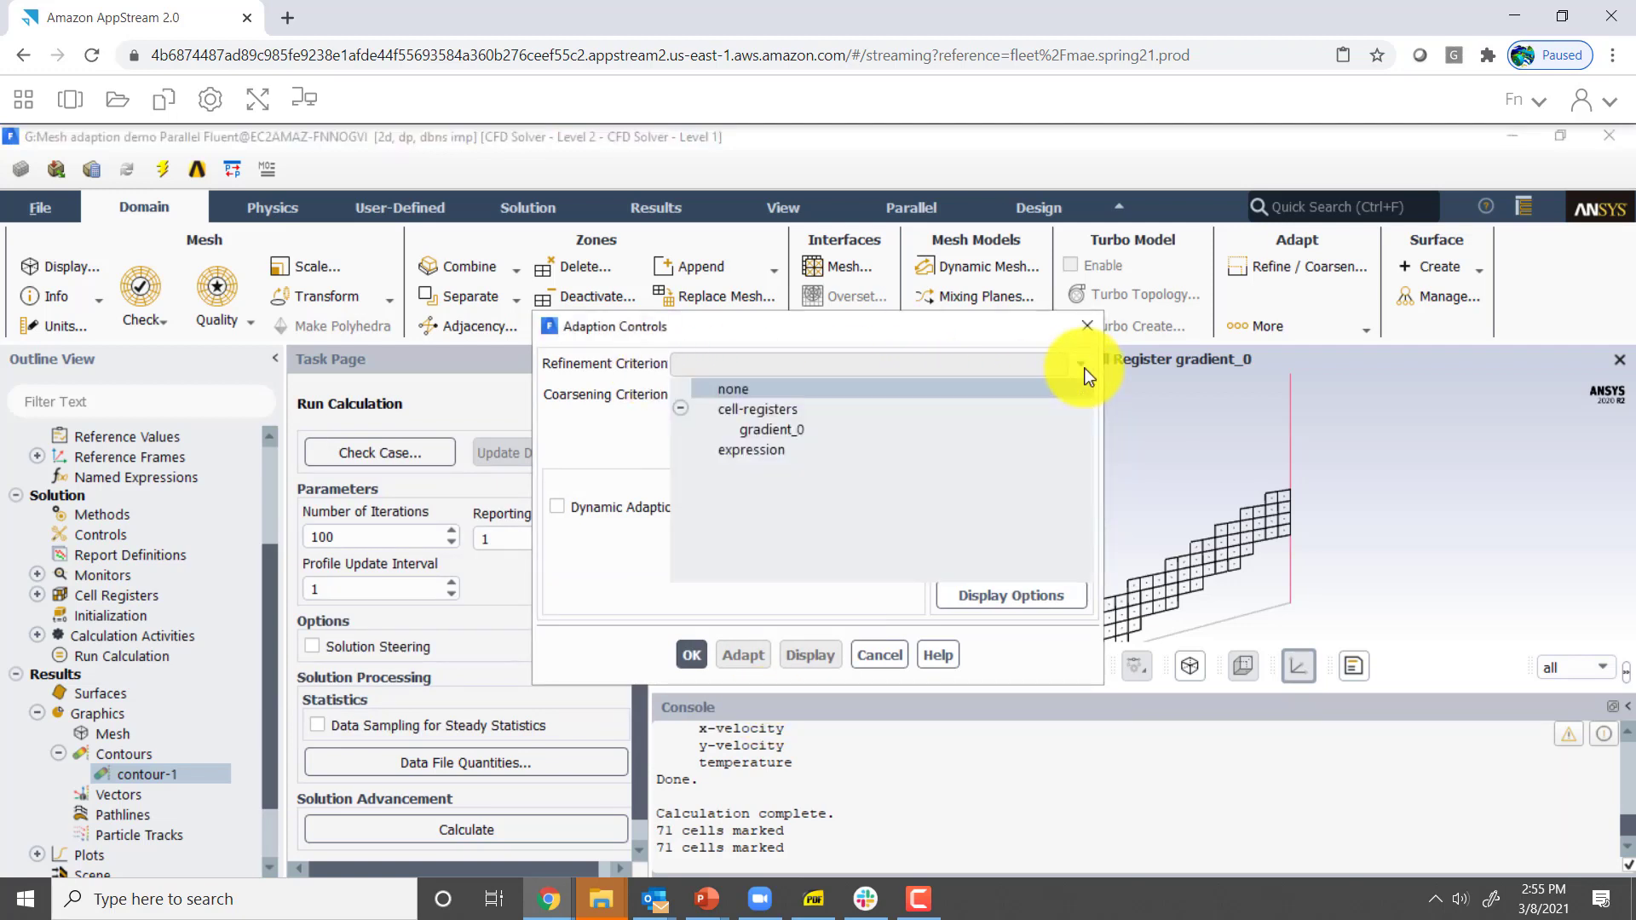
pyautogui.click(791, 431)
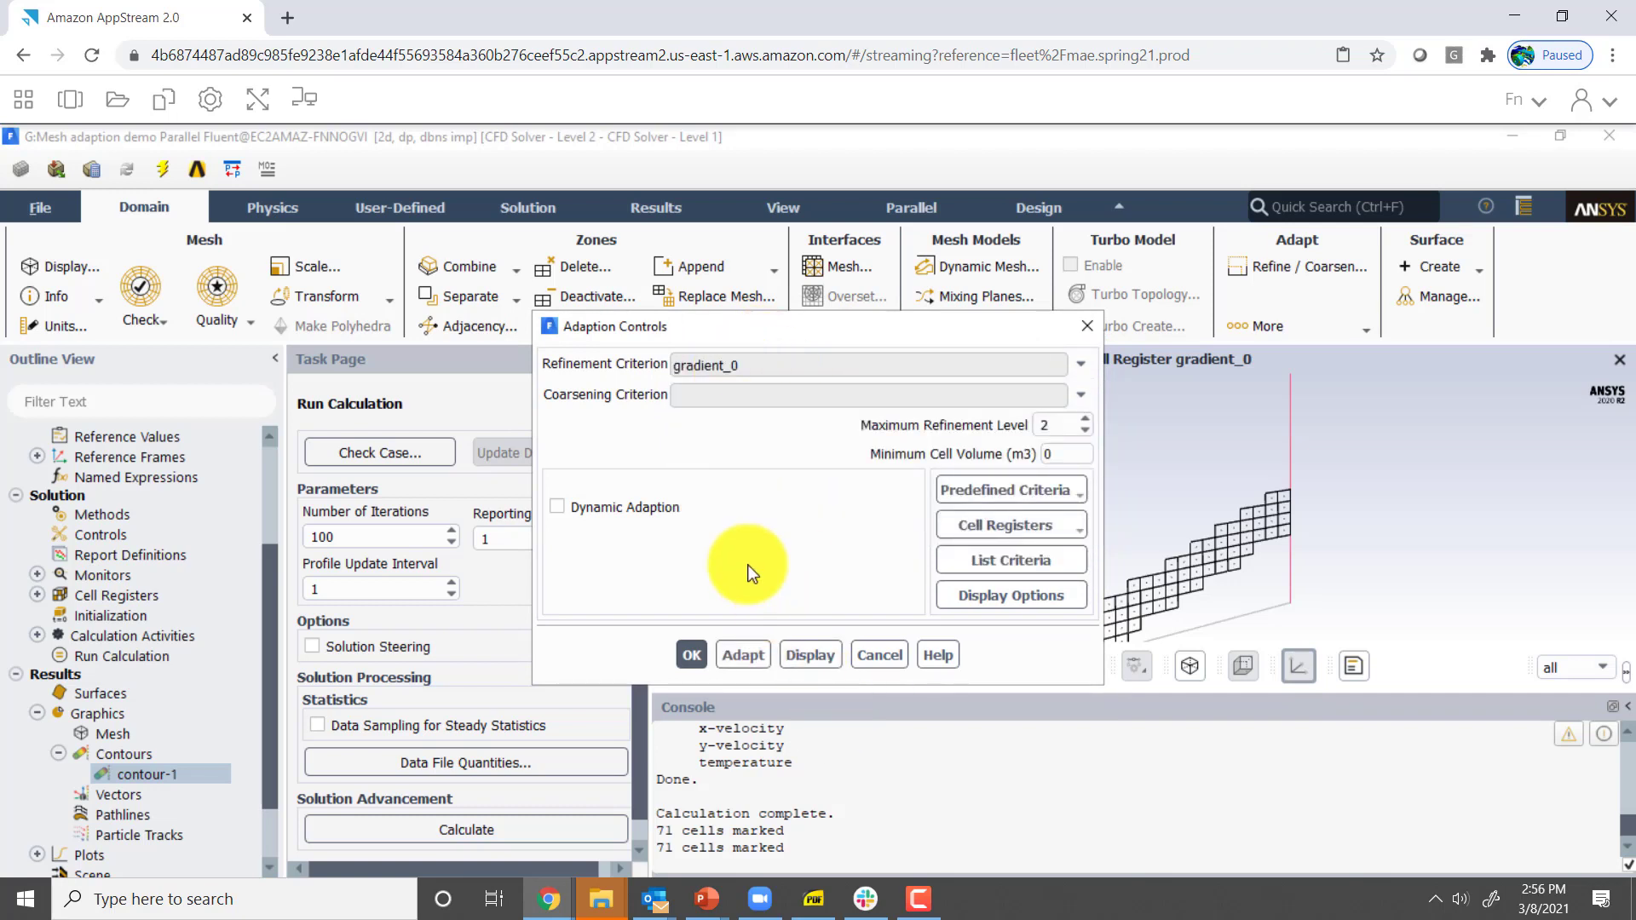
pyautogui.click(753, 658)
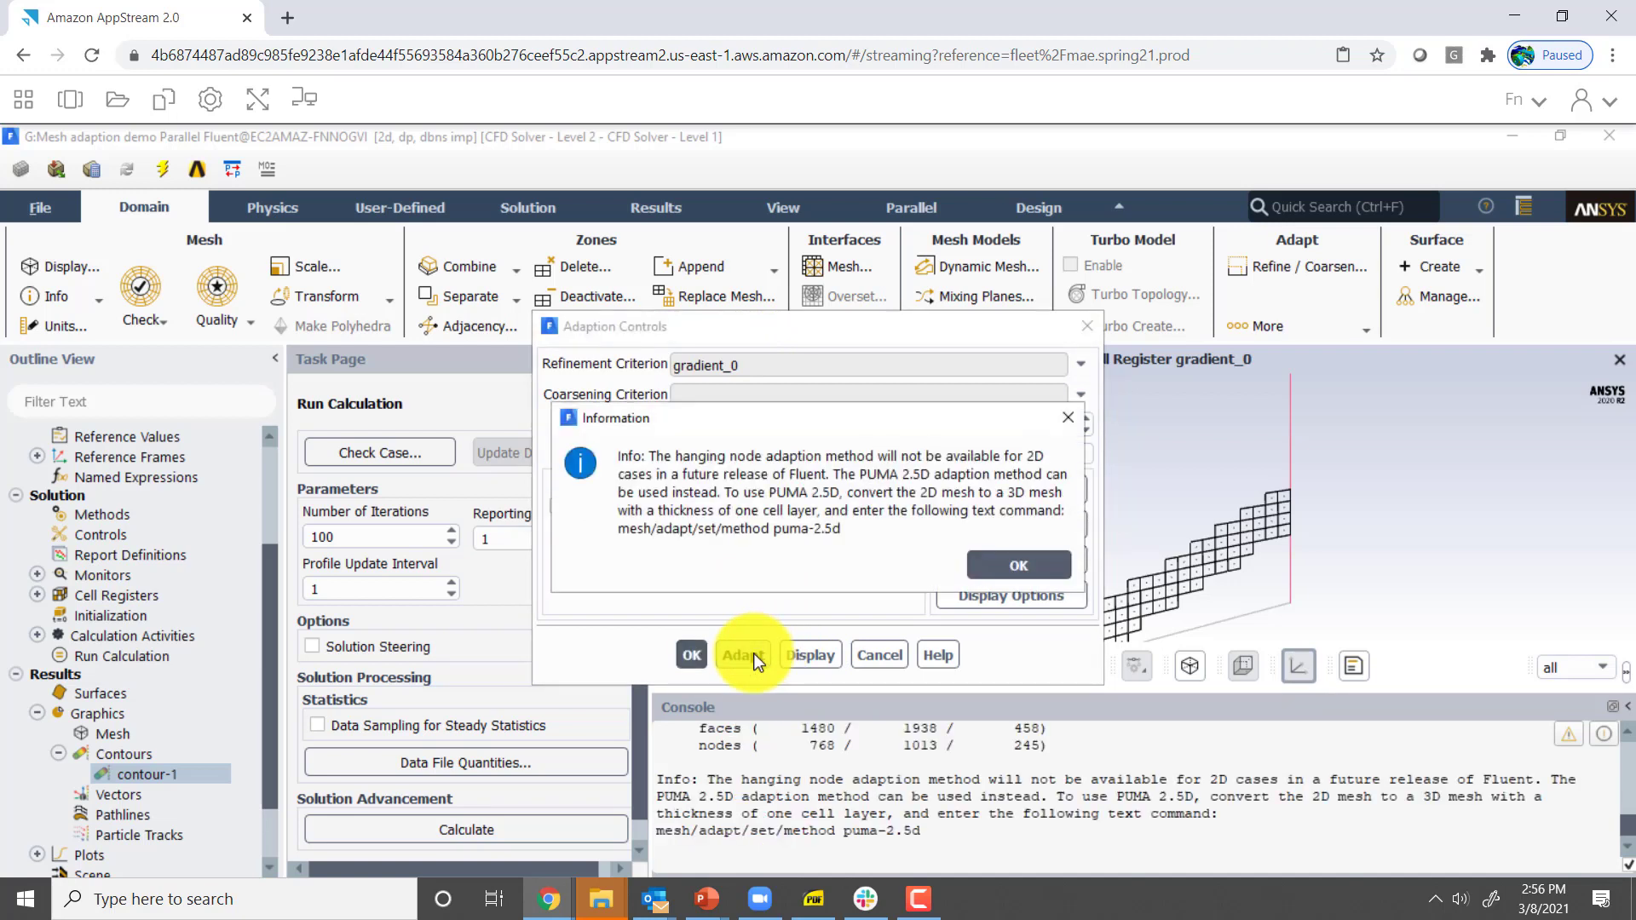
pyautogui.click(1019, 567)
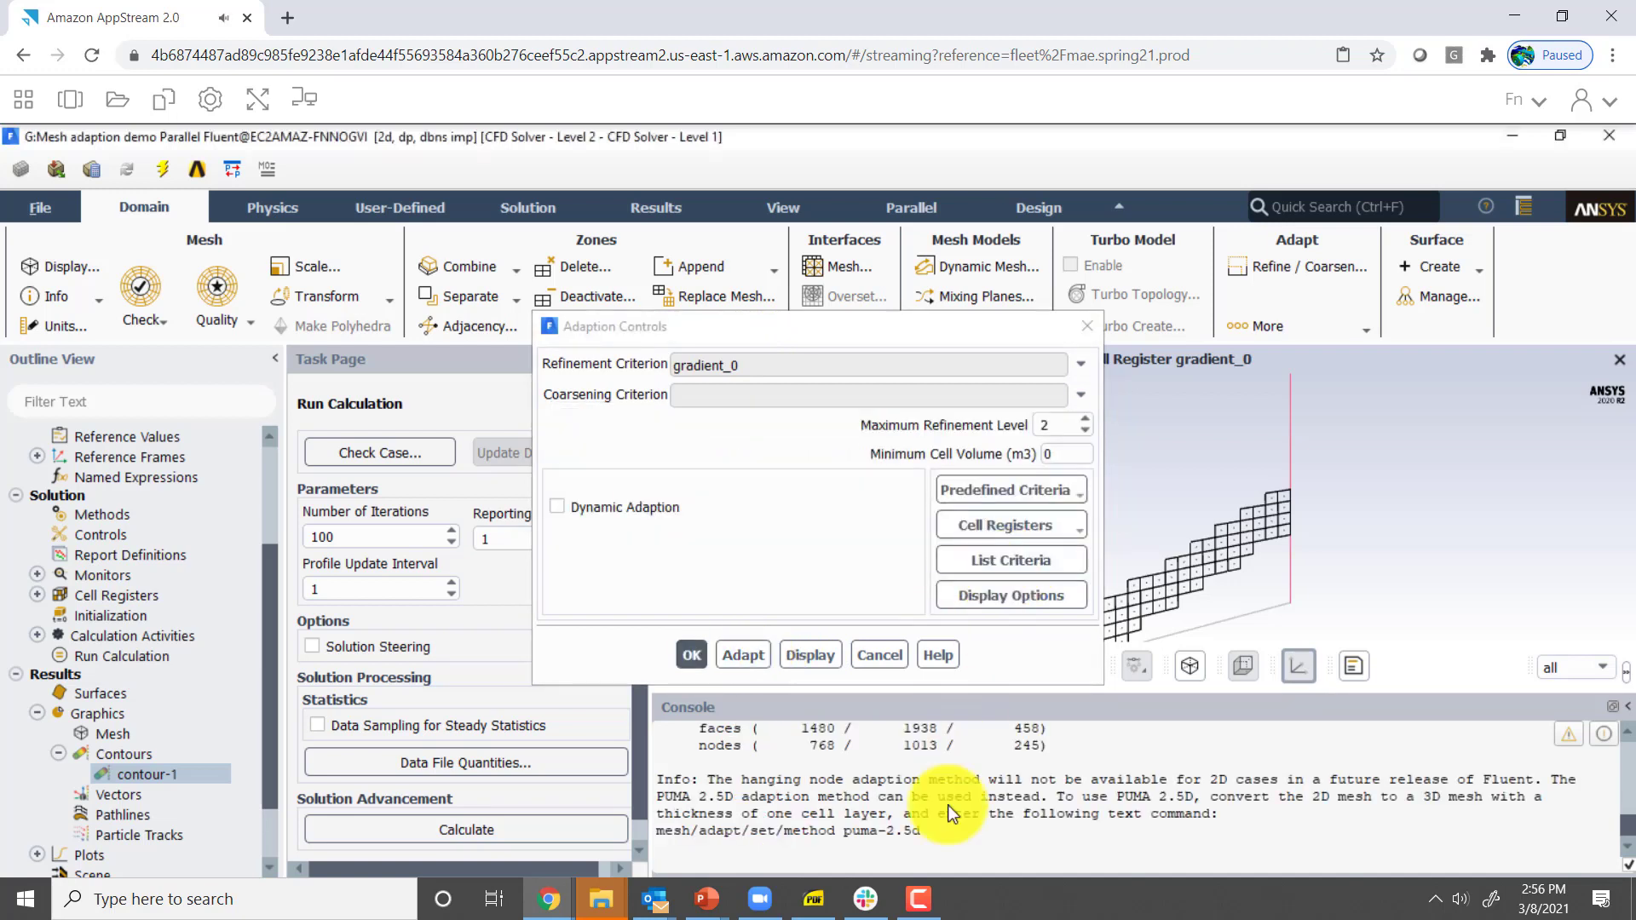
pyautogui.scroll(1, 951, 814)
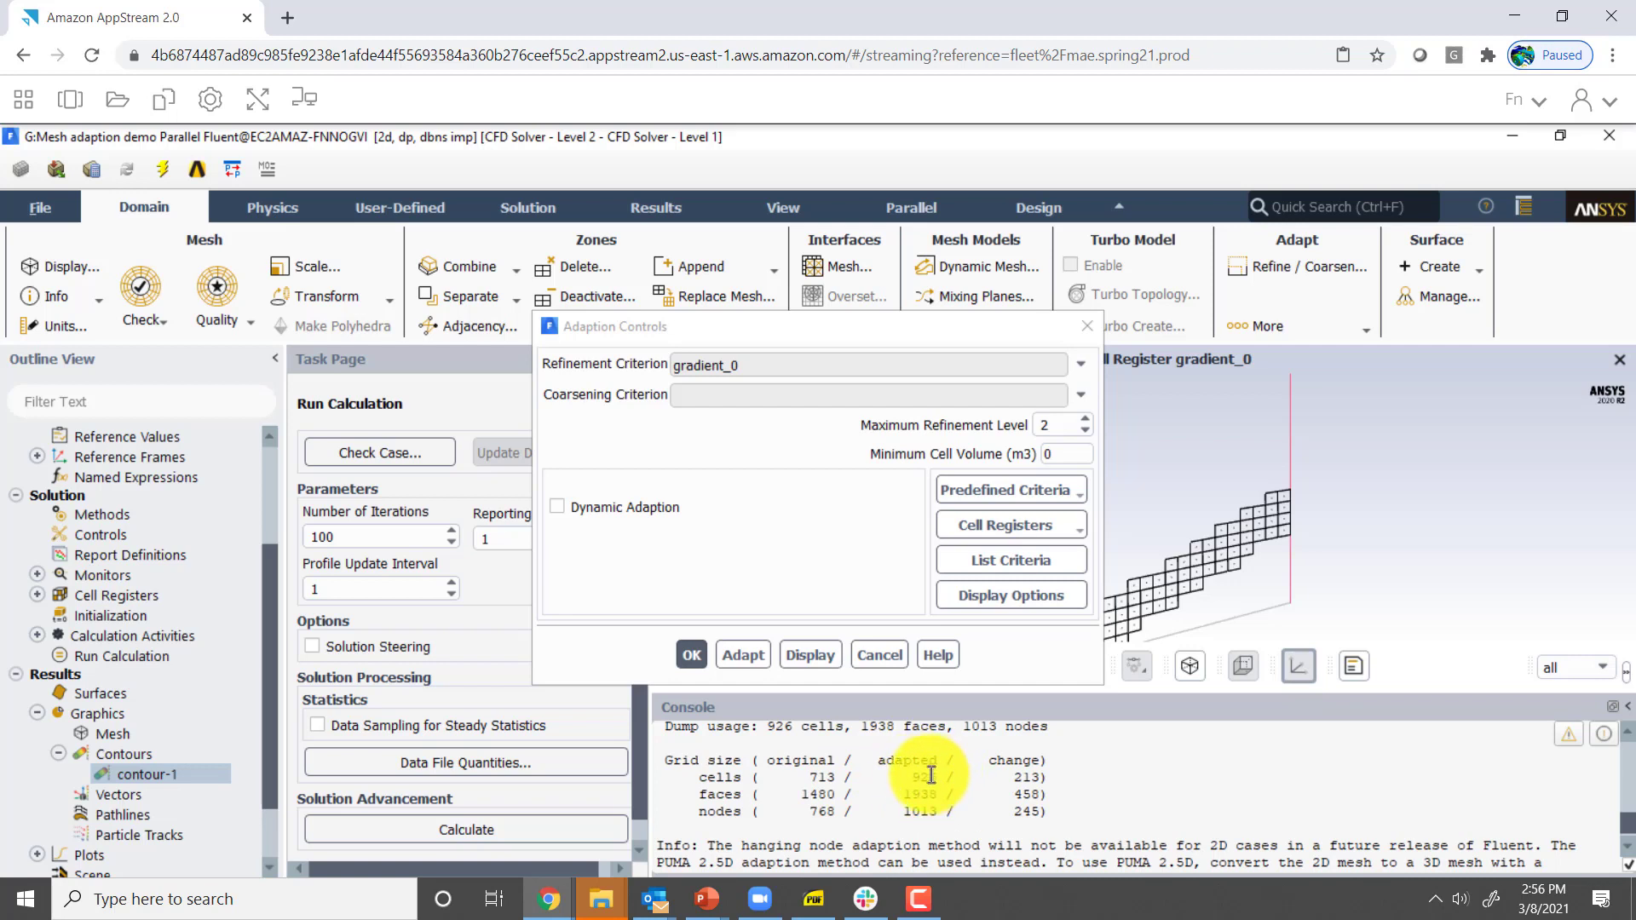
pyautogui.click(821, 663)
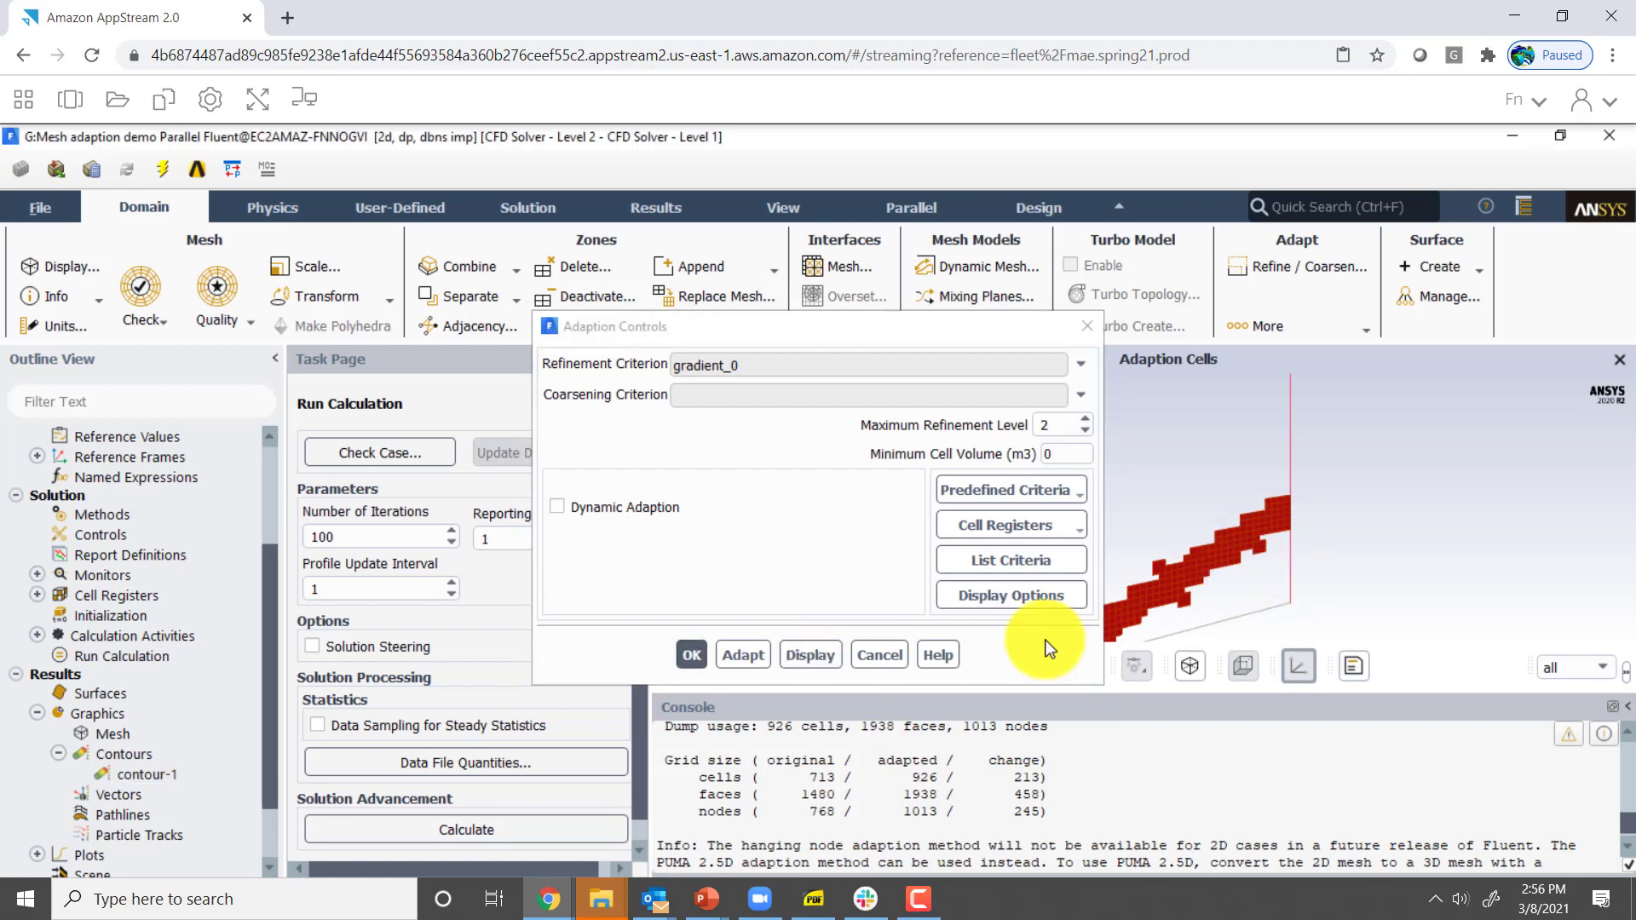
# Draw the refined mesh, denser along the shock, and go to Run Calculation at 100 iterations
pyautogui.click(879, 655)
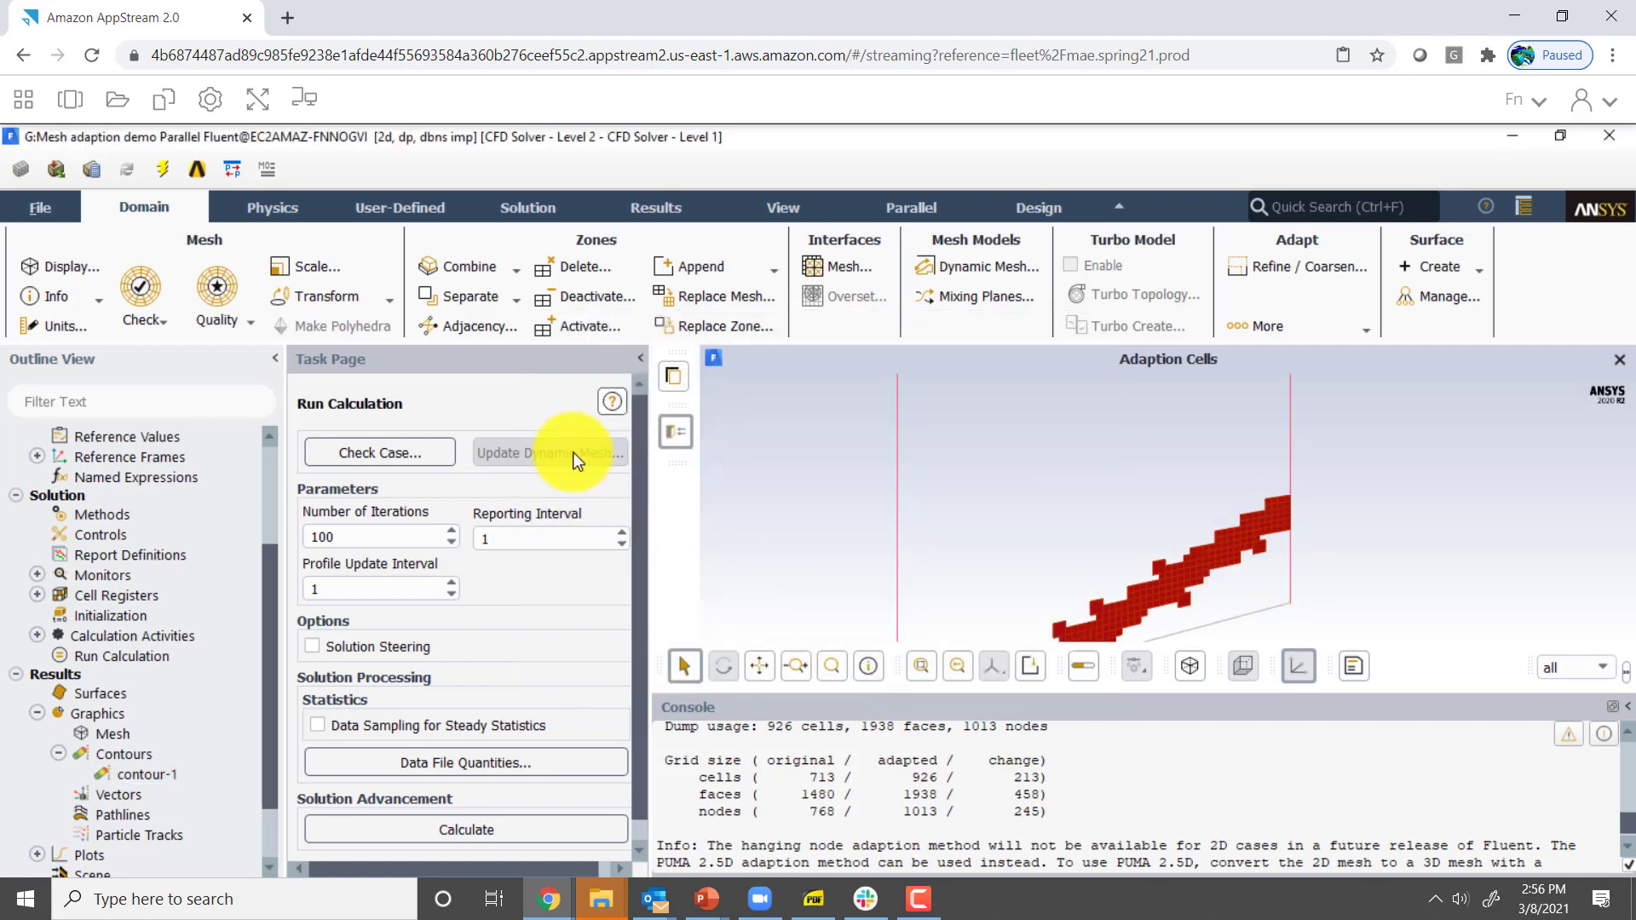
pyautogui.moveTo(267, 567); pyautogui.dragTo(298, 413)
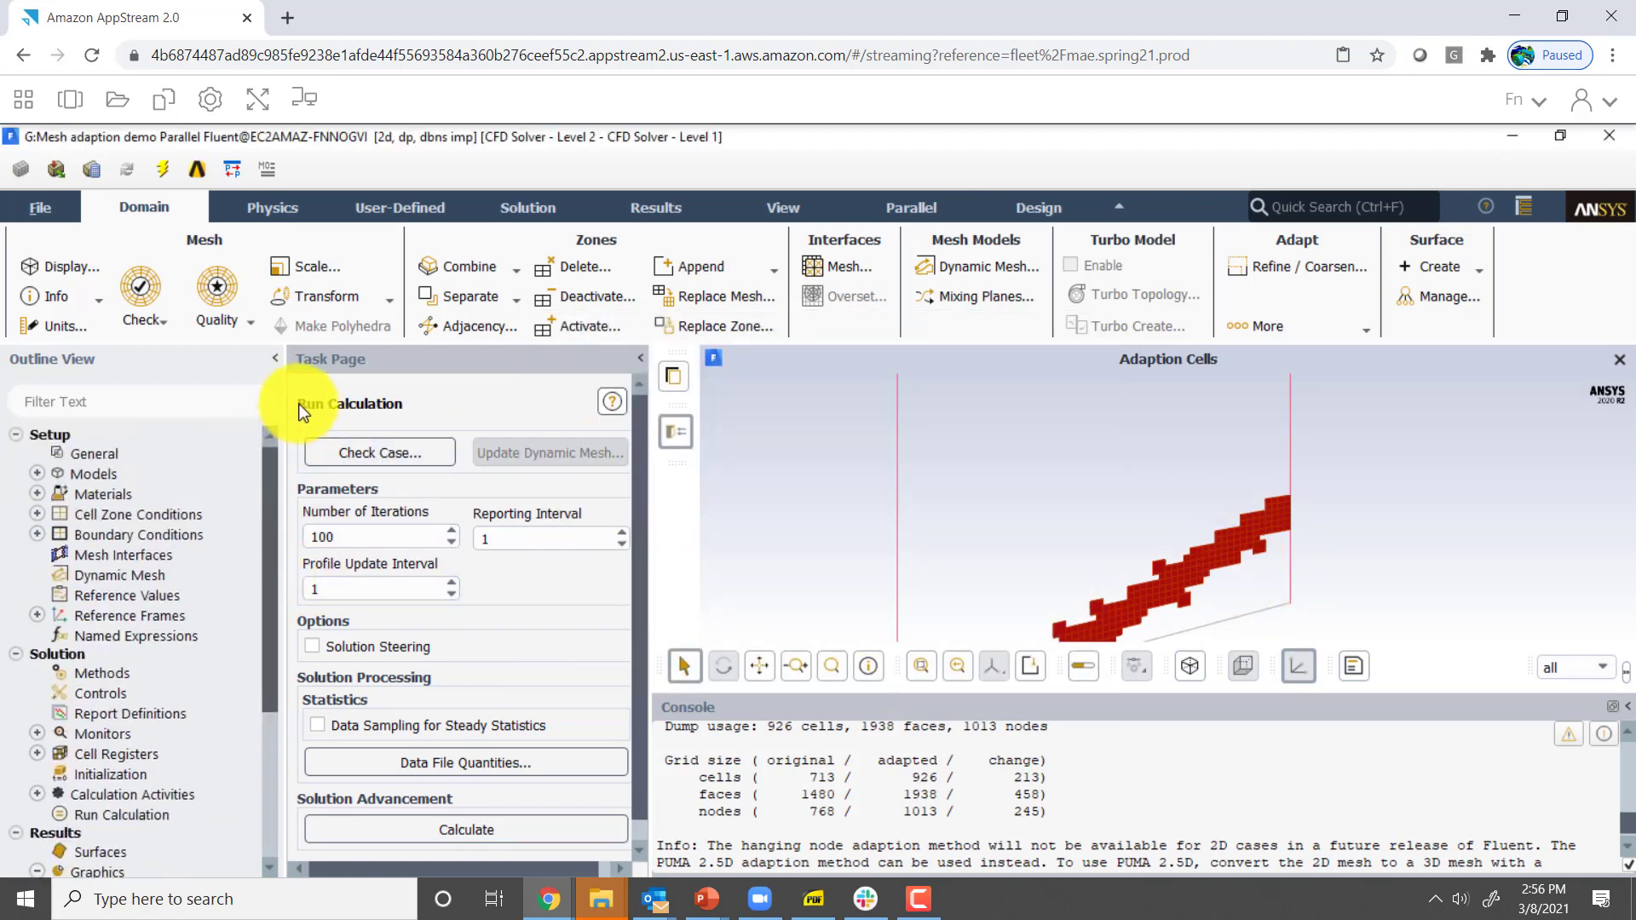
pyautogui.click(92, 457)
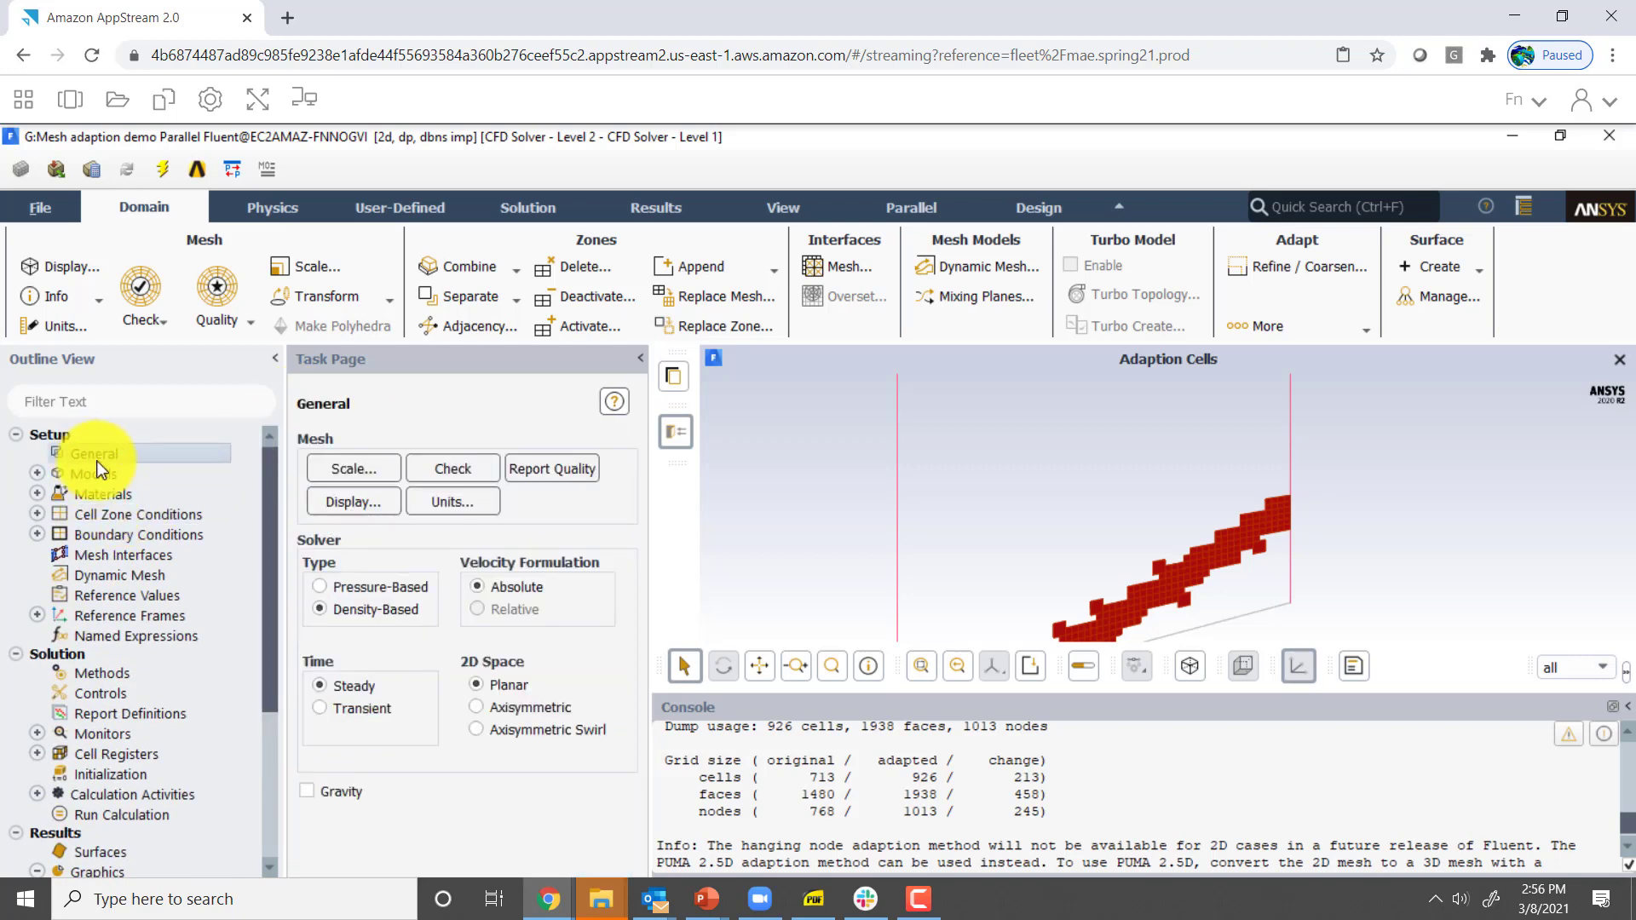
pyautogui.click(365, 494)
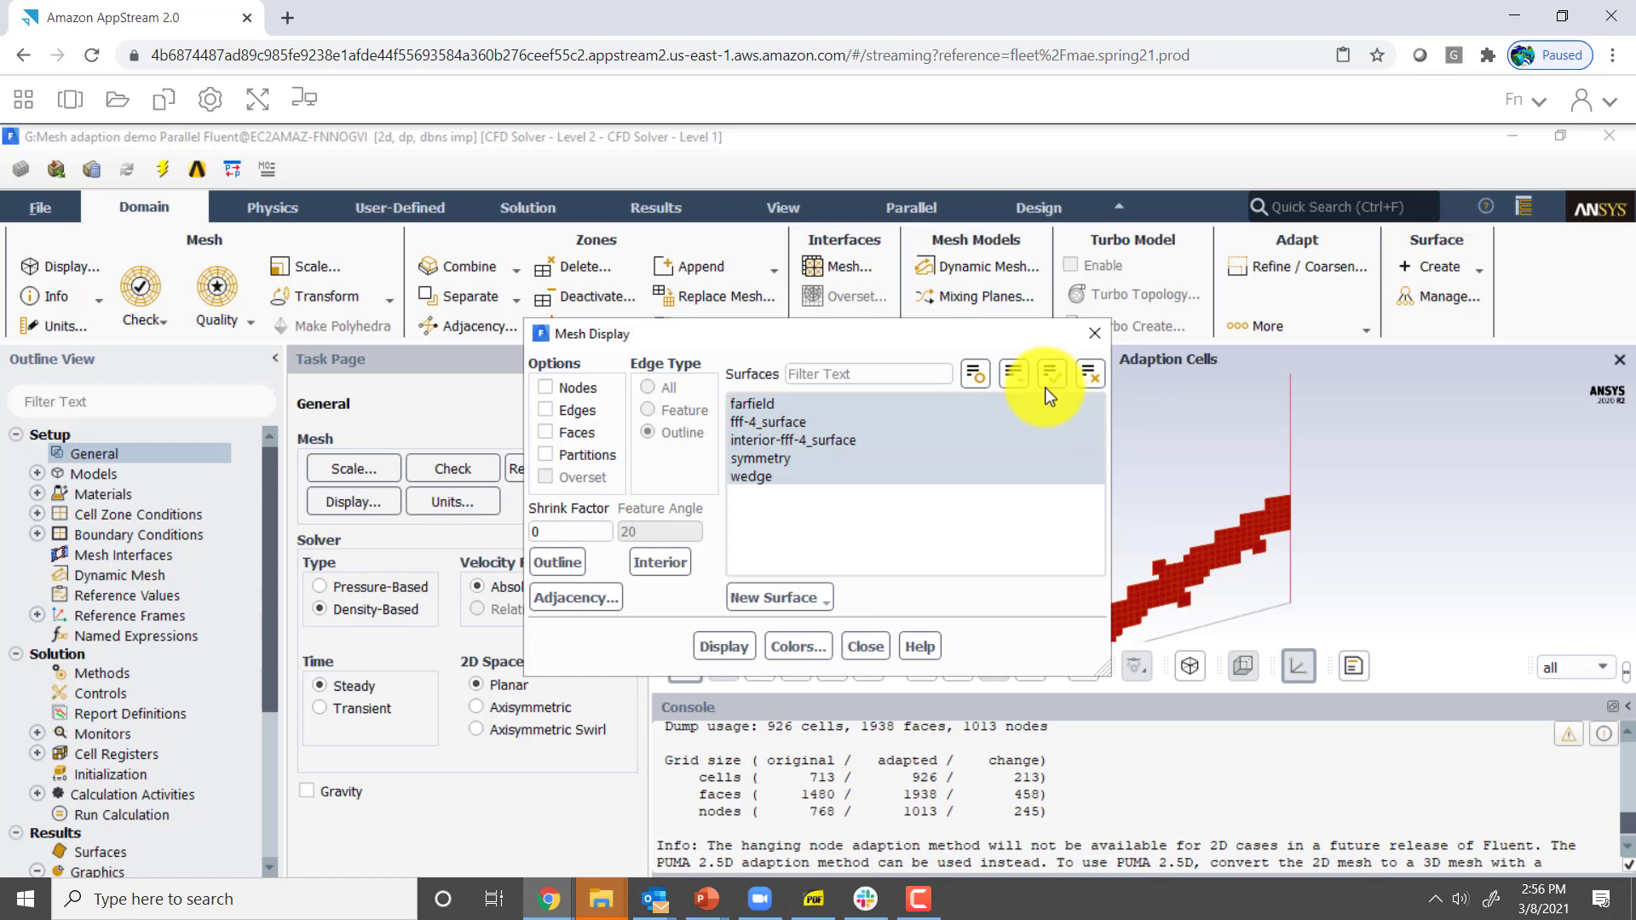
pyautogui.click(723, 649)
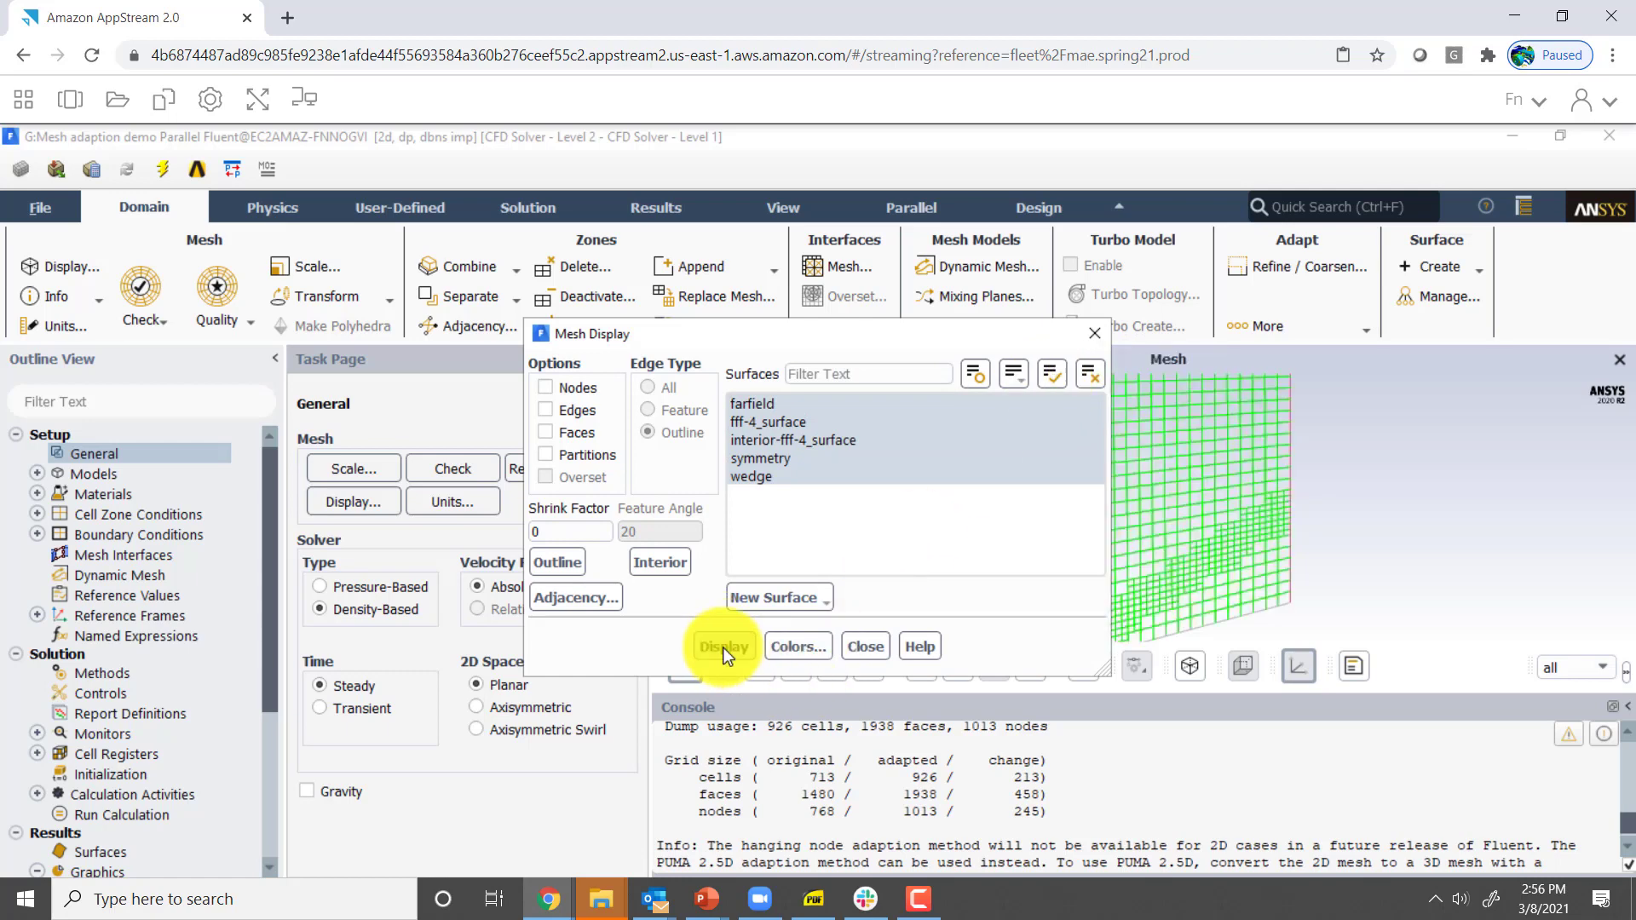
pyautogui.click(865, 646)
pyautogui.scroll(-5, 1214, 561)
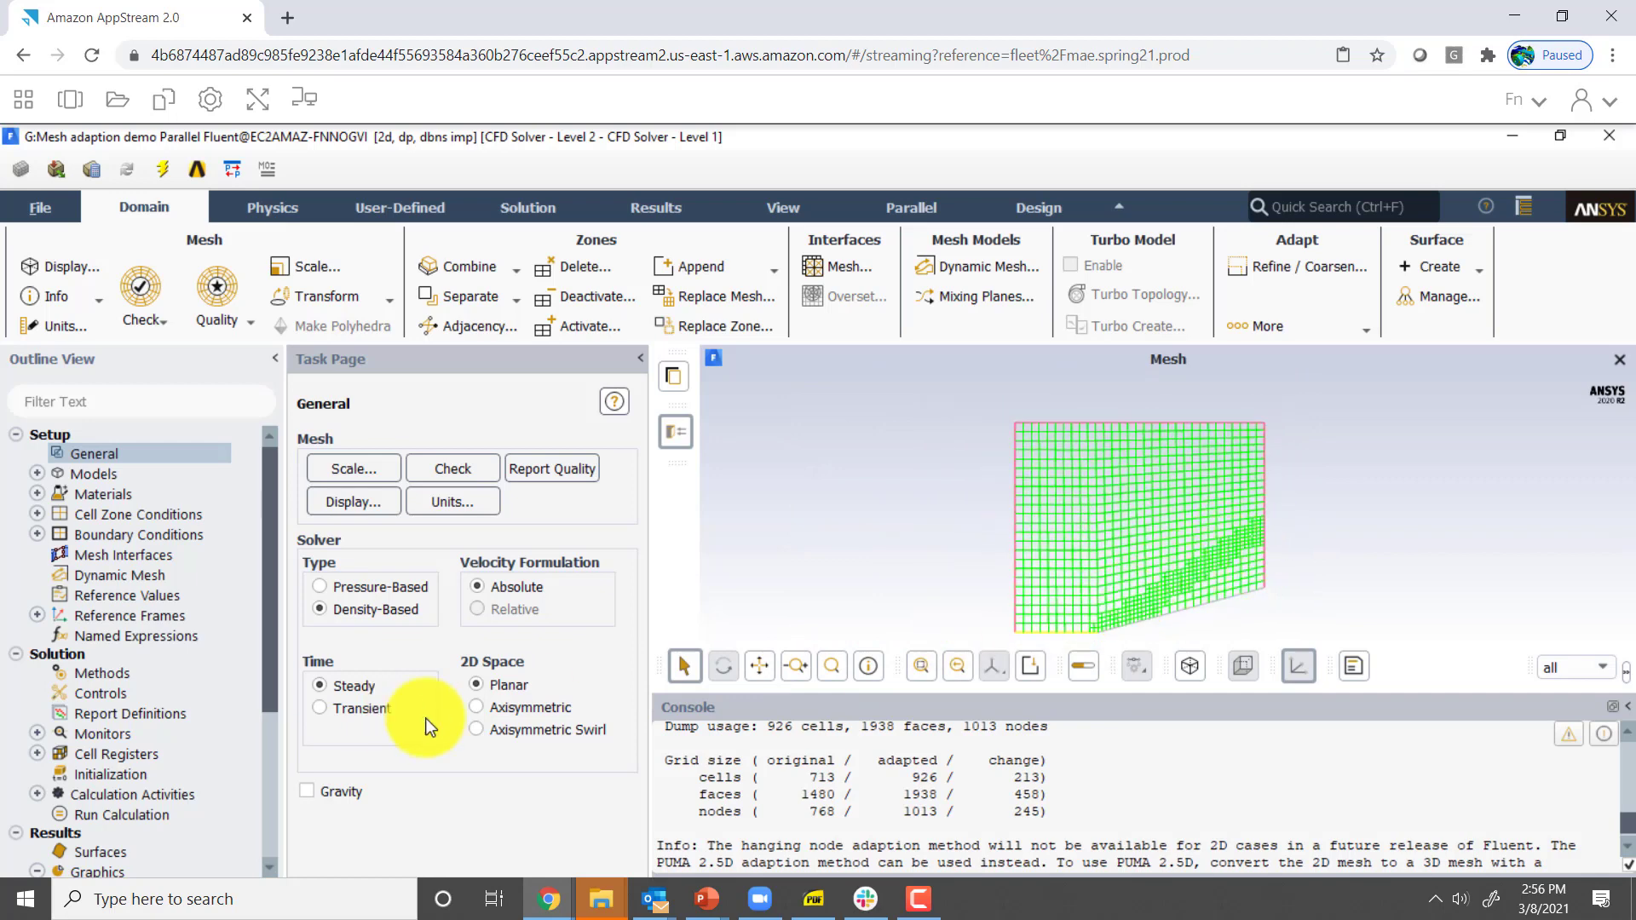
pyautogui.click(100, 816)
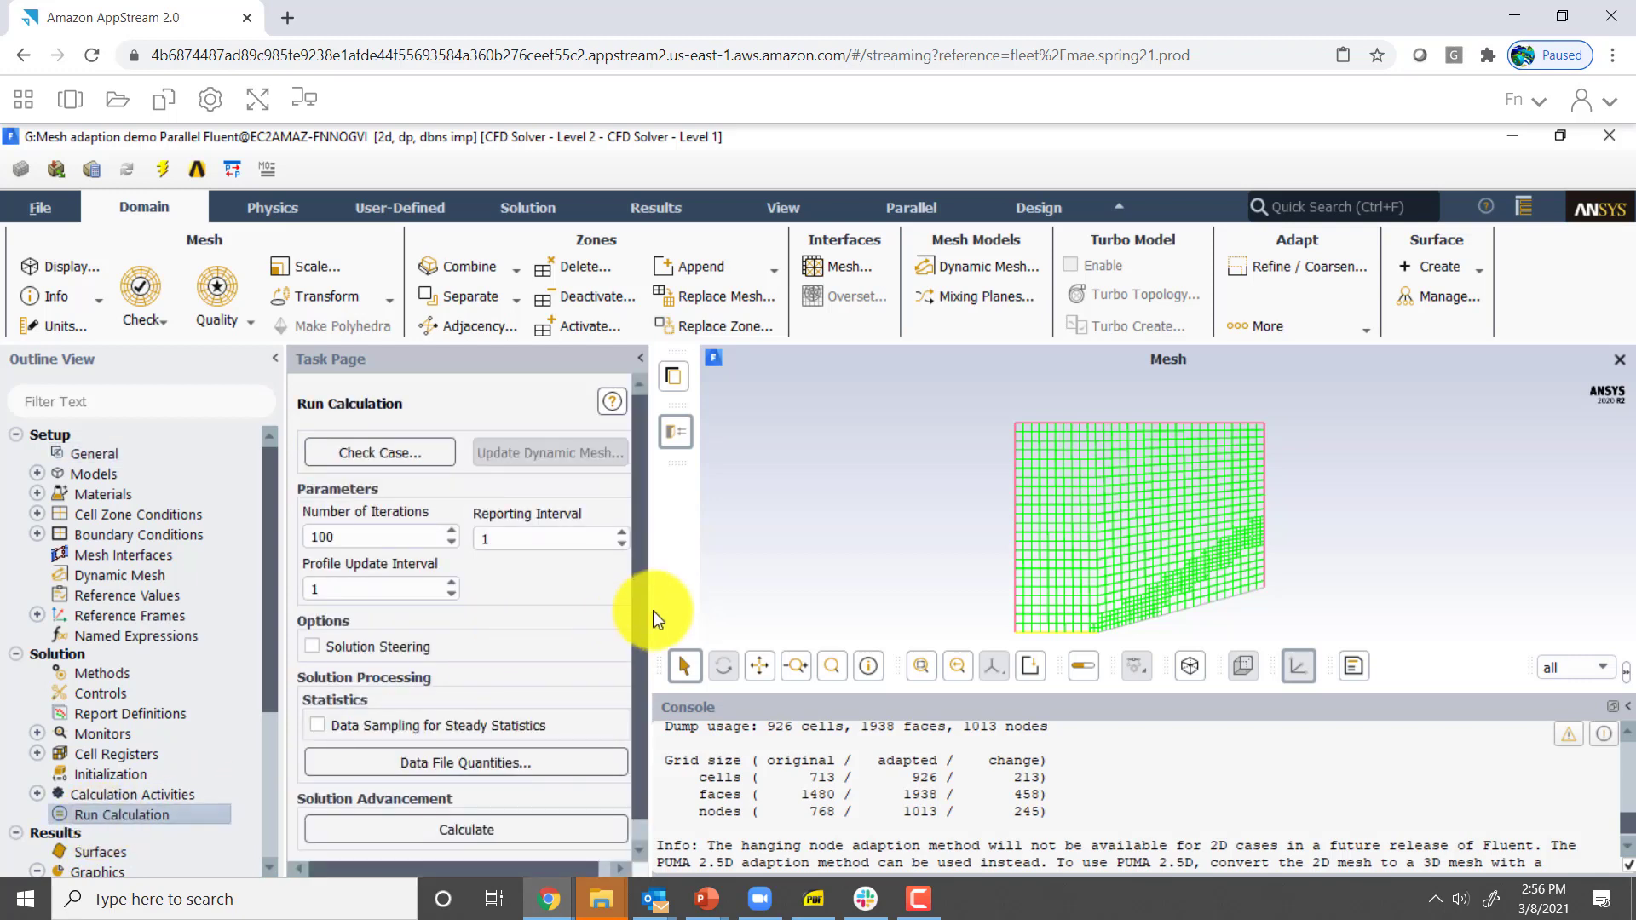
# Rerun the solution on the refined mesh until it converges at iteration 122
pyautogui.scroll(-1, 625, 654)
pyautogui.click(459, 818)
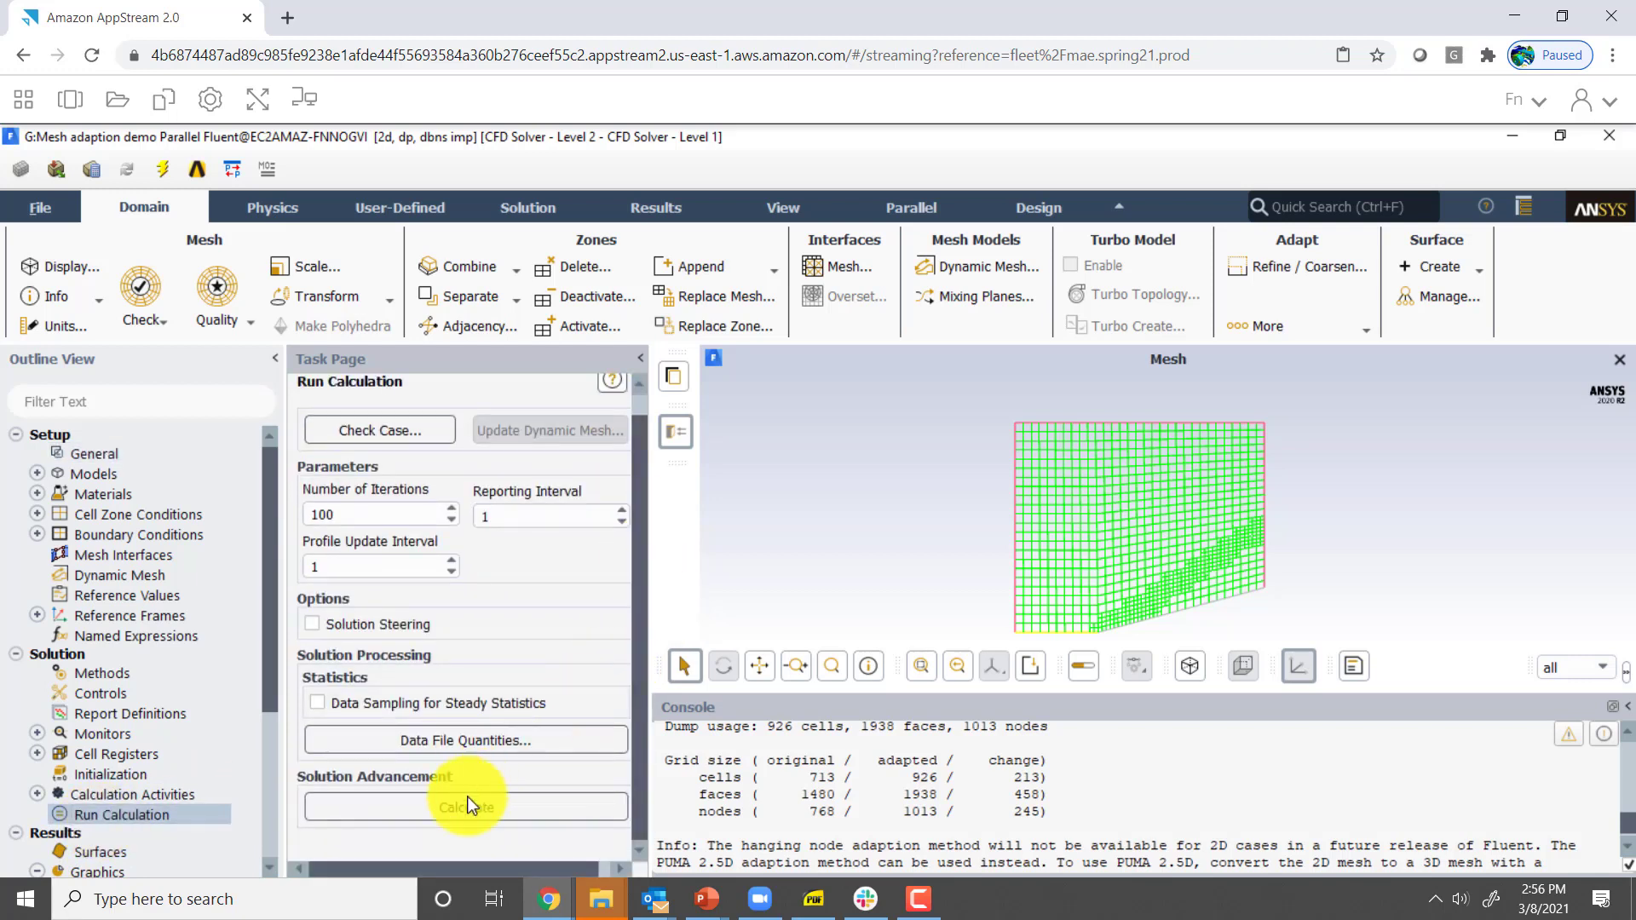
pyautogui.click(467, 818)
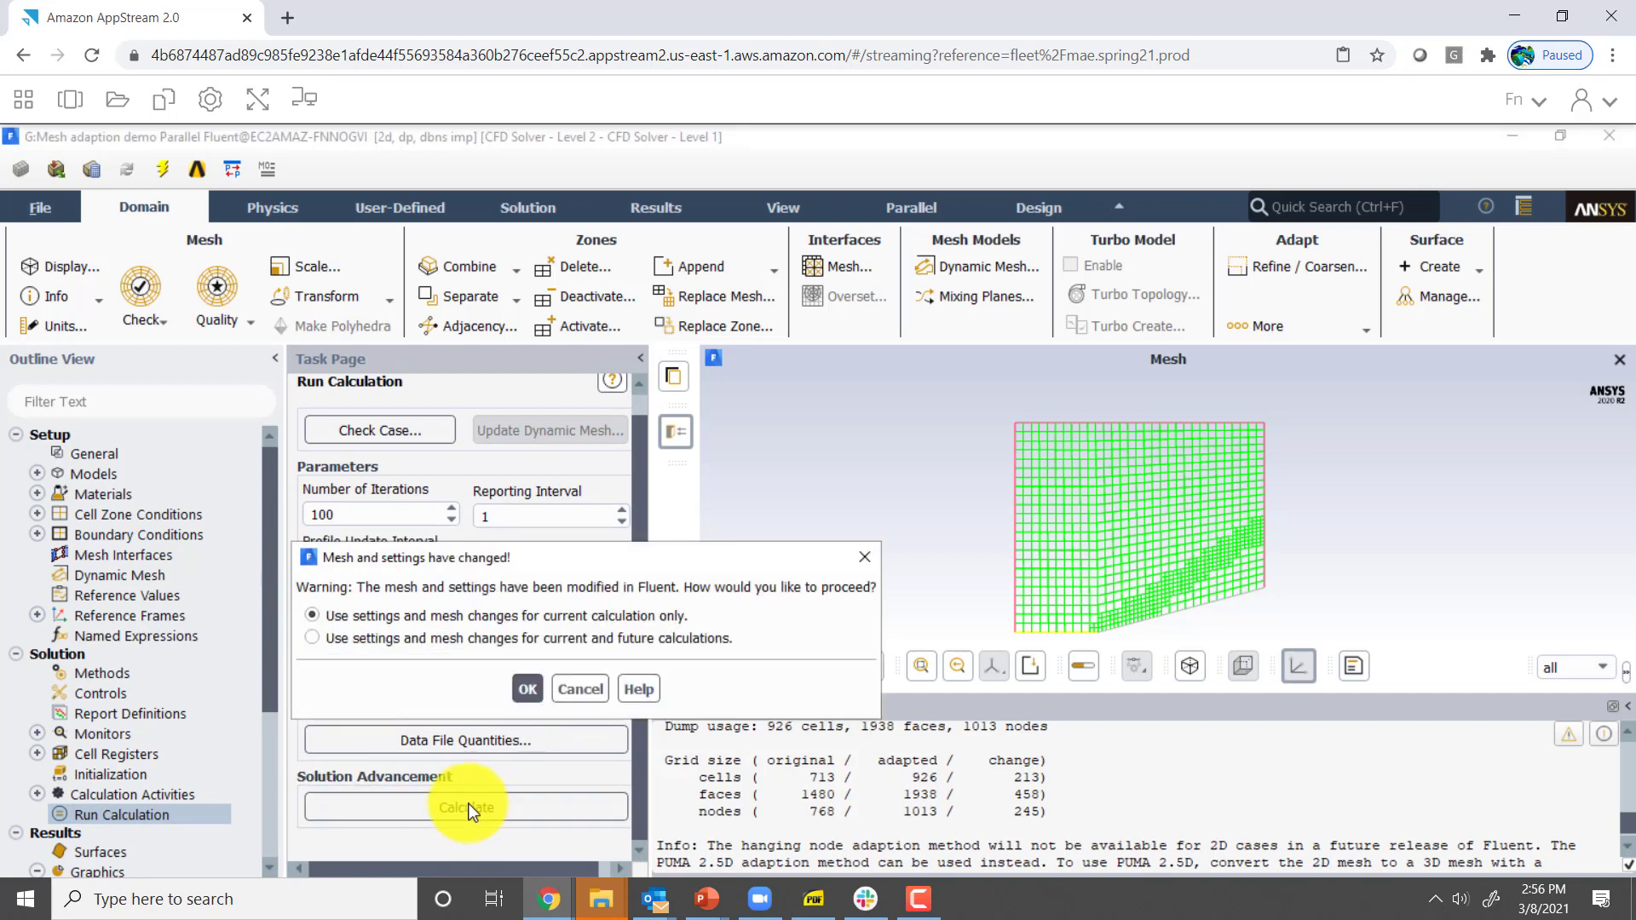
pyautogui.click(528, 688)
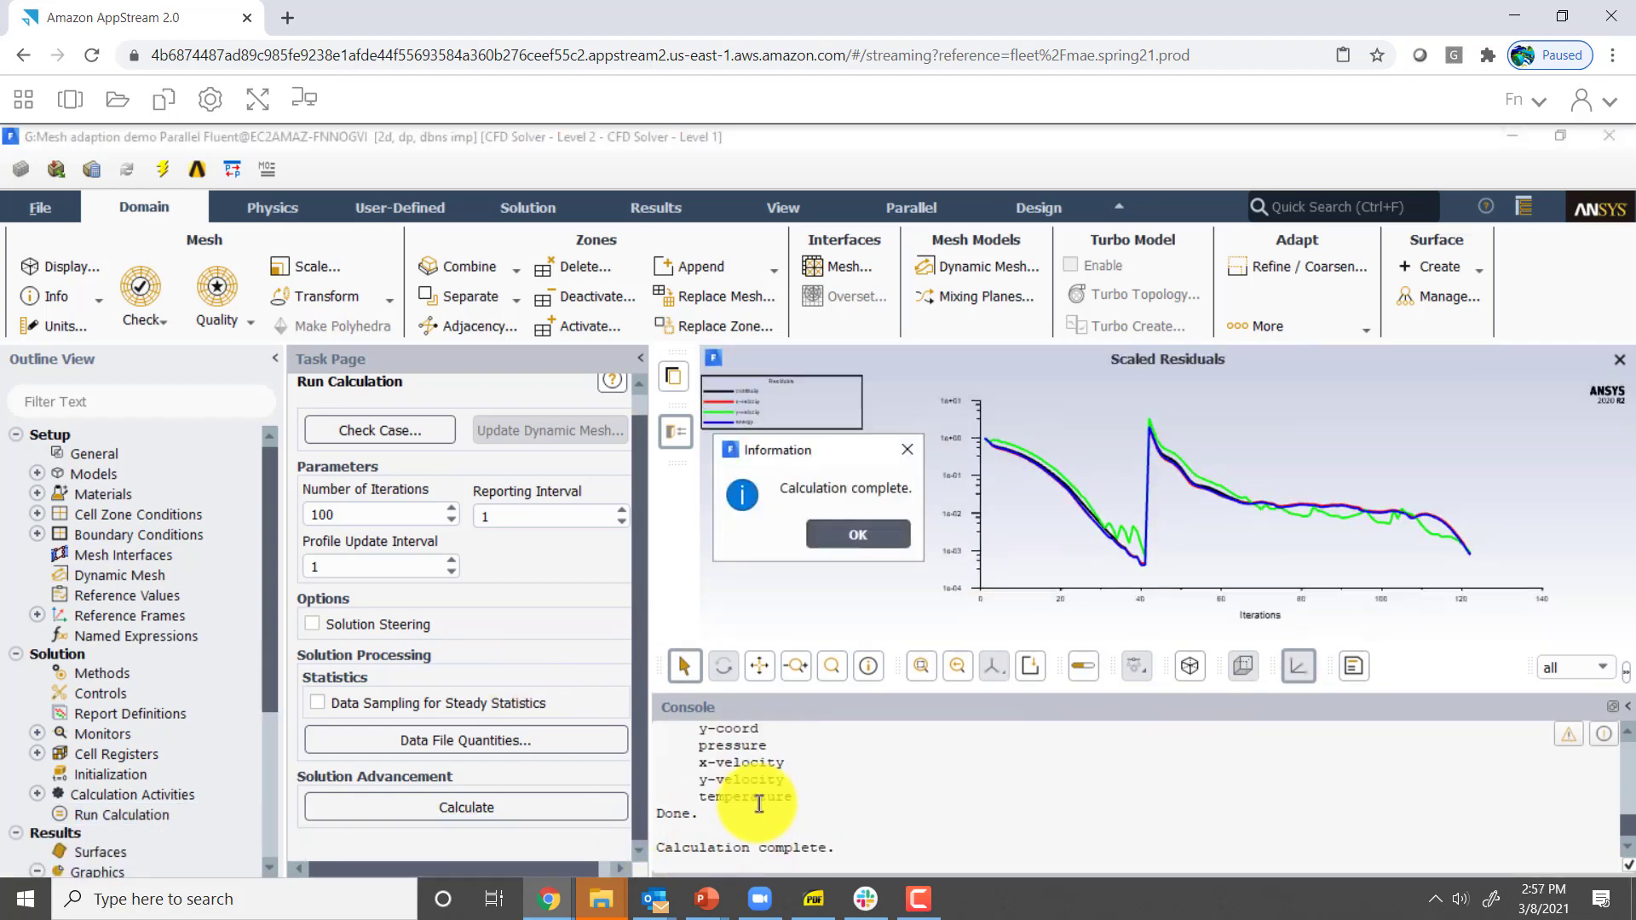
pyautogui.click(853, 537)
pyautogui.scroll(3, 820, 763)
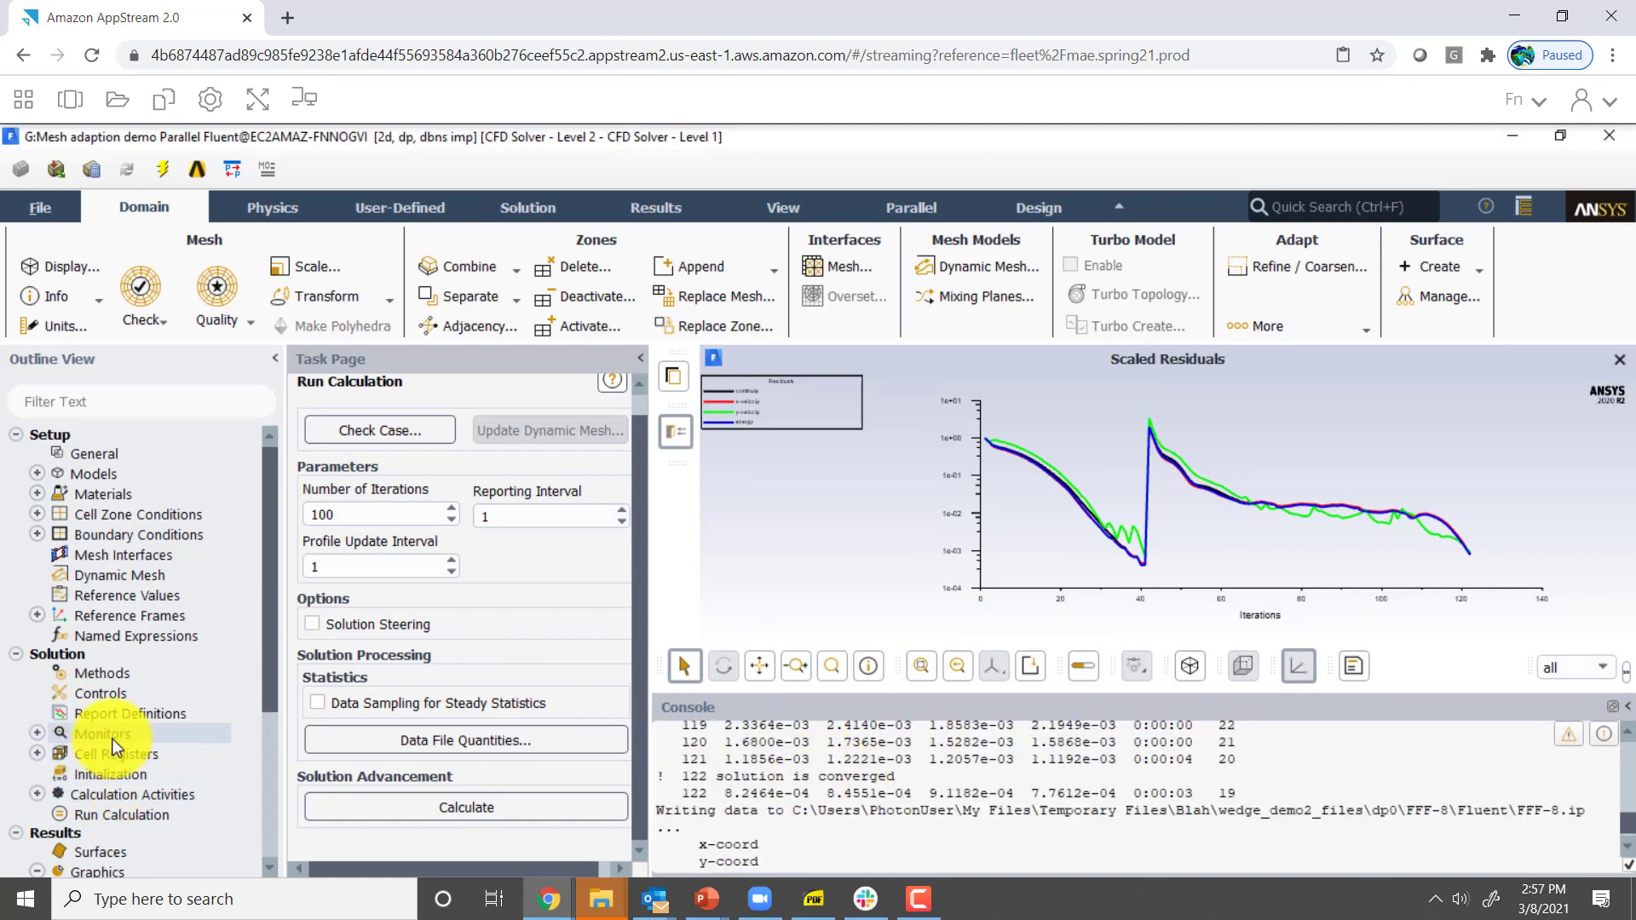
# Confirm Second Order Upwind flow discretization in Solution Methods, then scroll to the contour plots
pyautogui.click(101, 677)
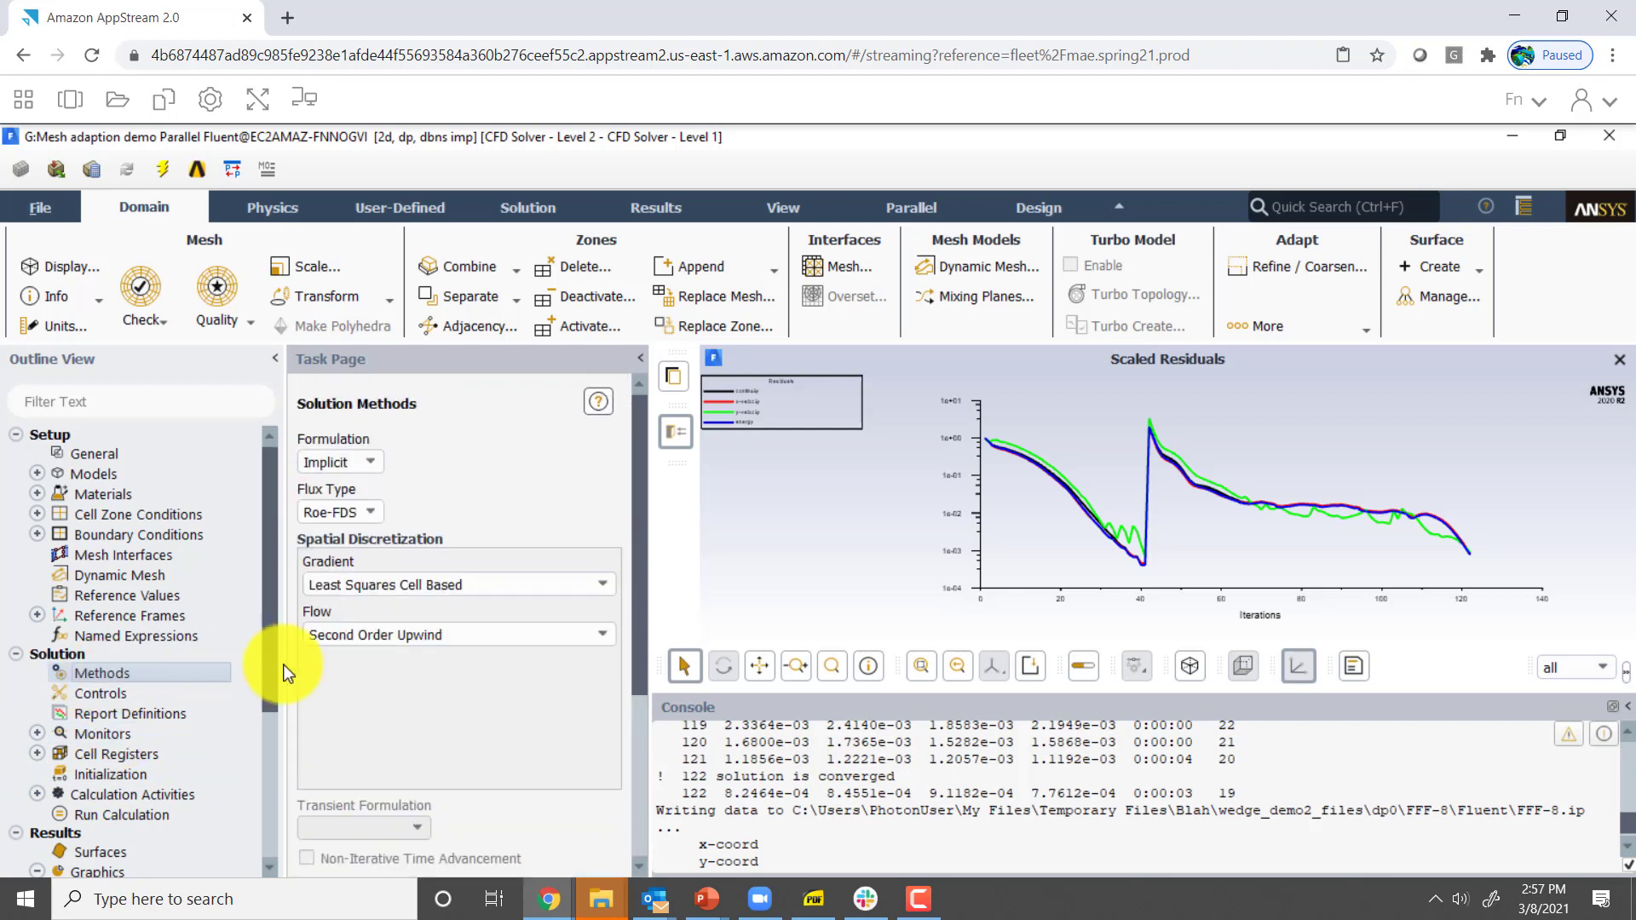
pyautogui.click(607, 637)
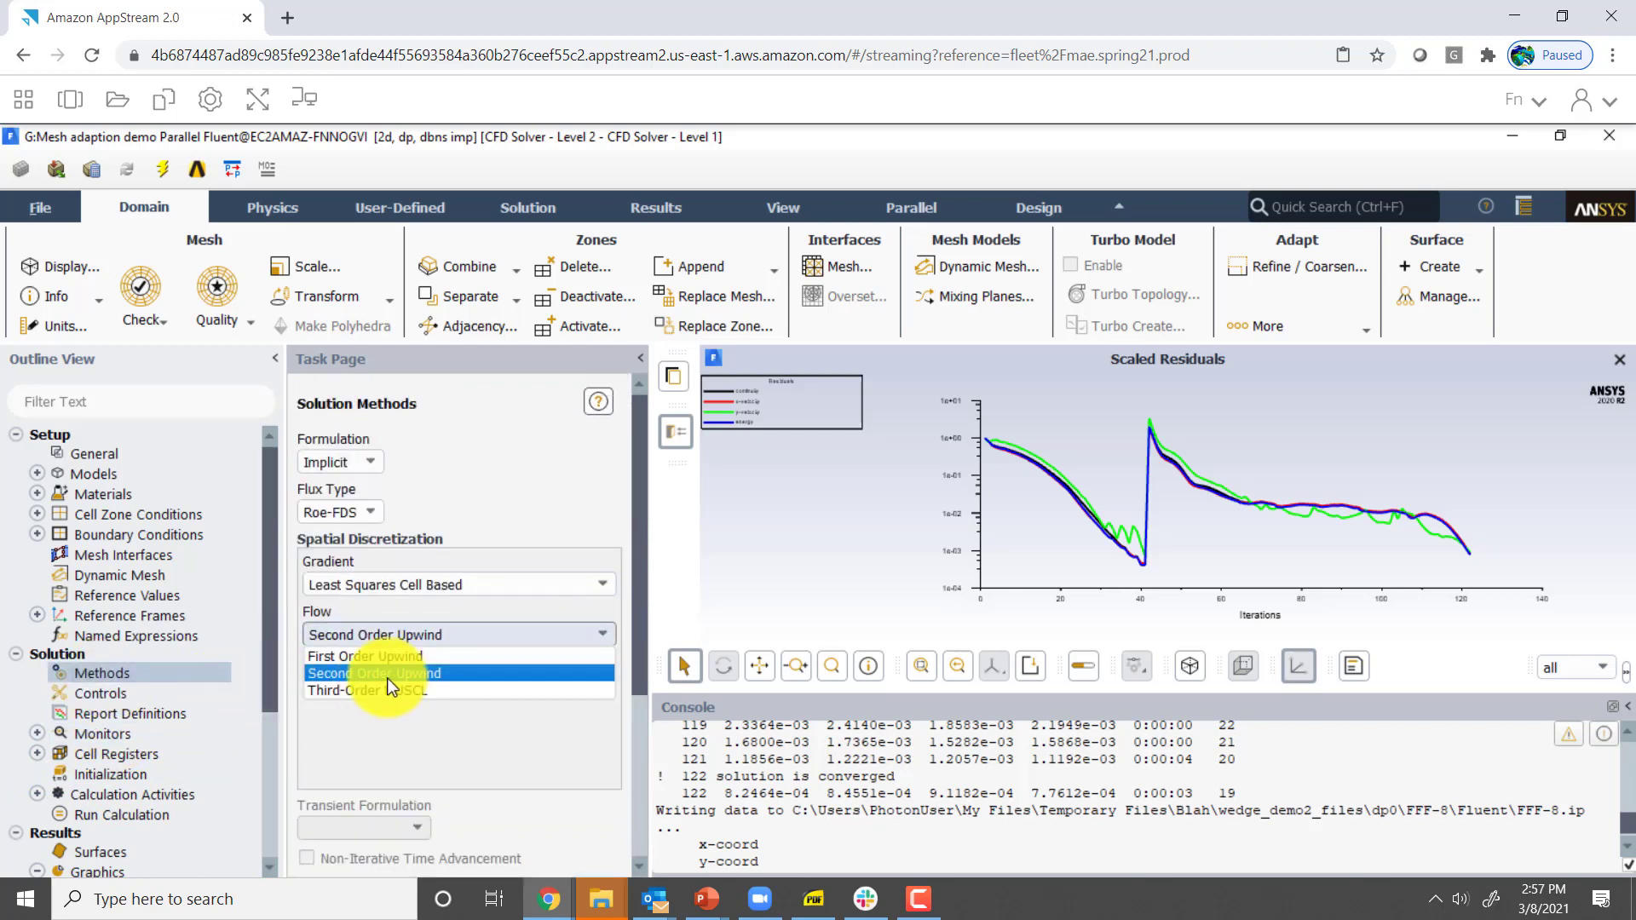
pyautogui.click(424, 755)
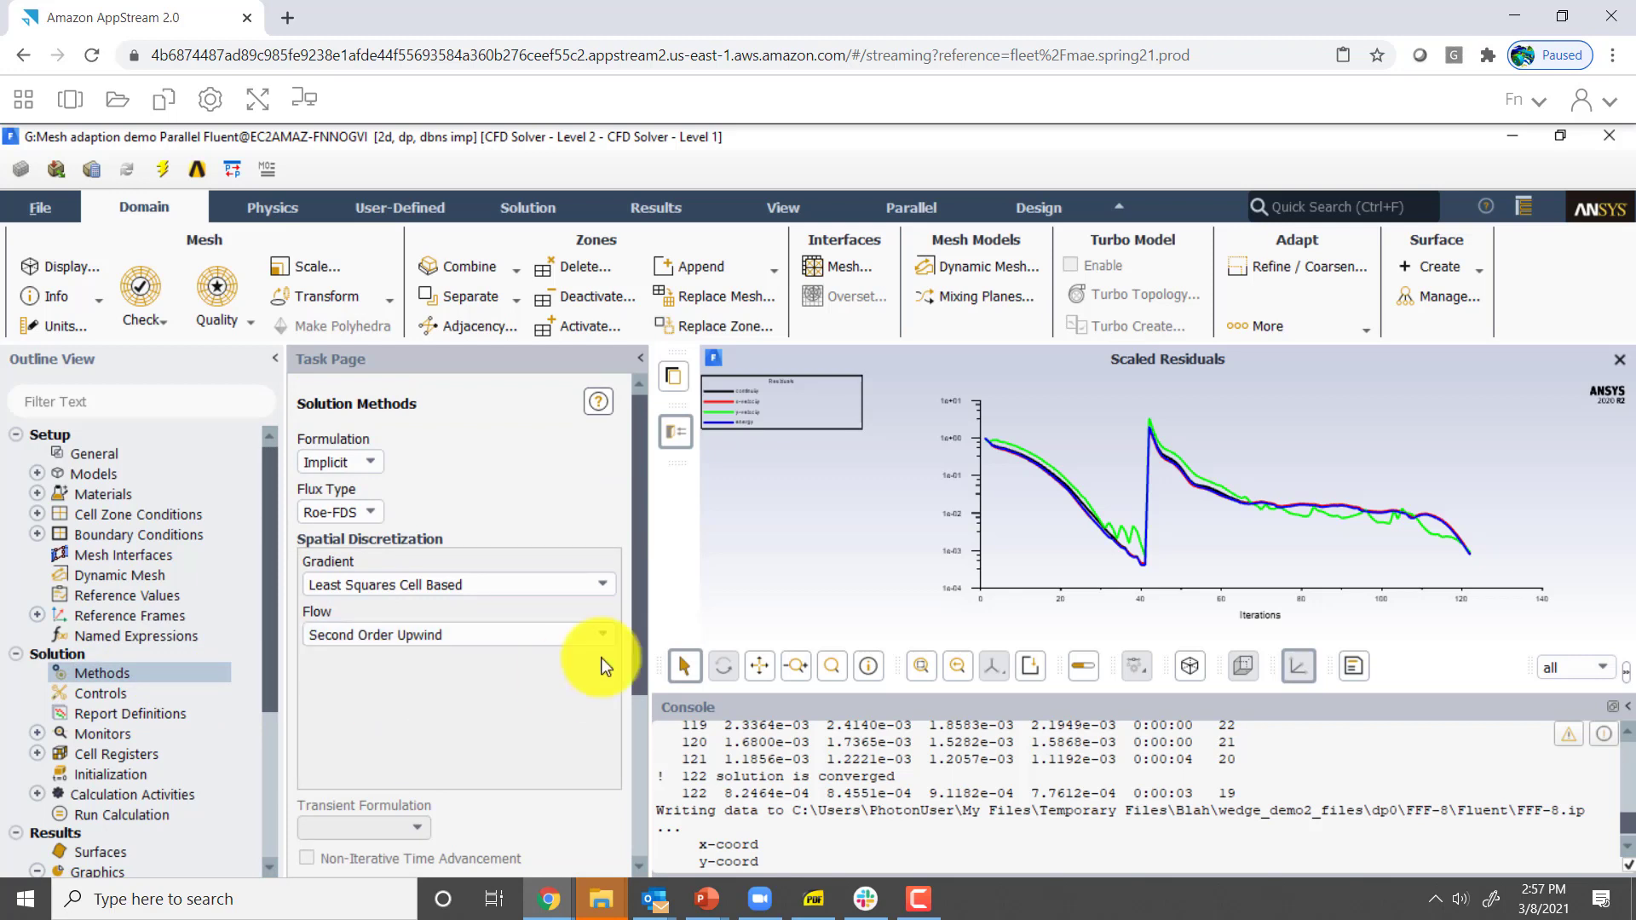
pyautogui.scroll(-2, 644, 652)
pyautogui.scroll(-4, 648, 798)
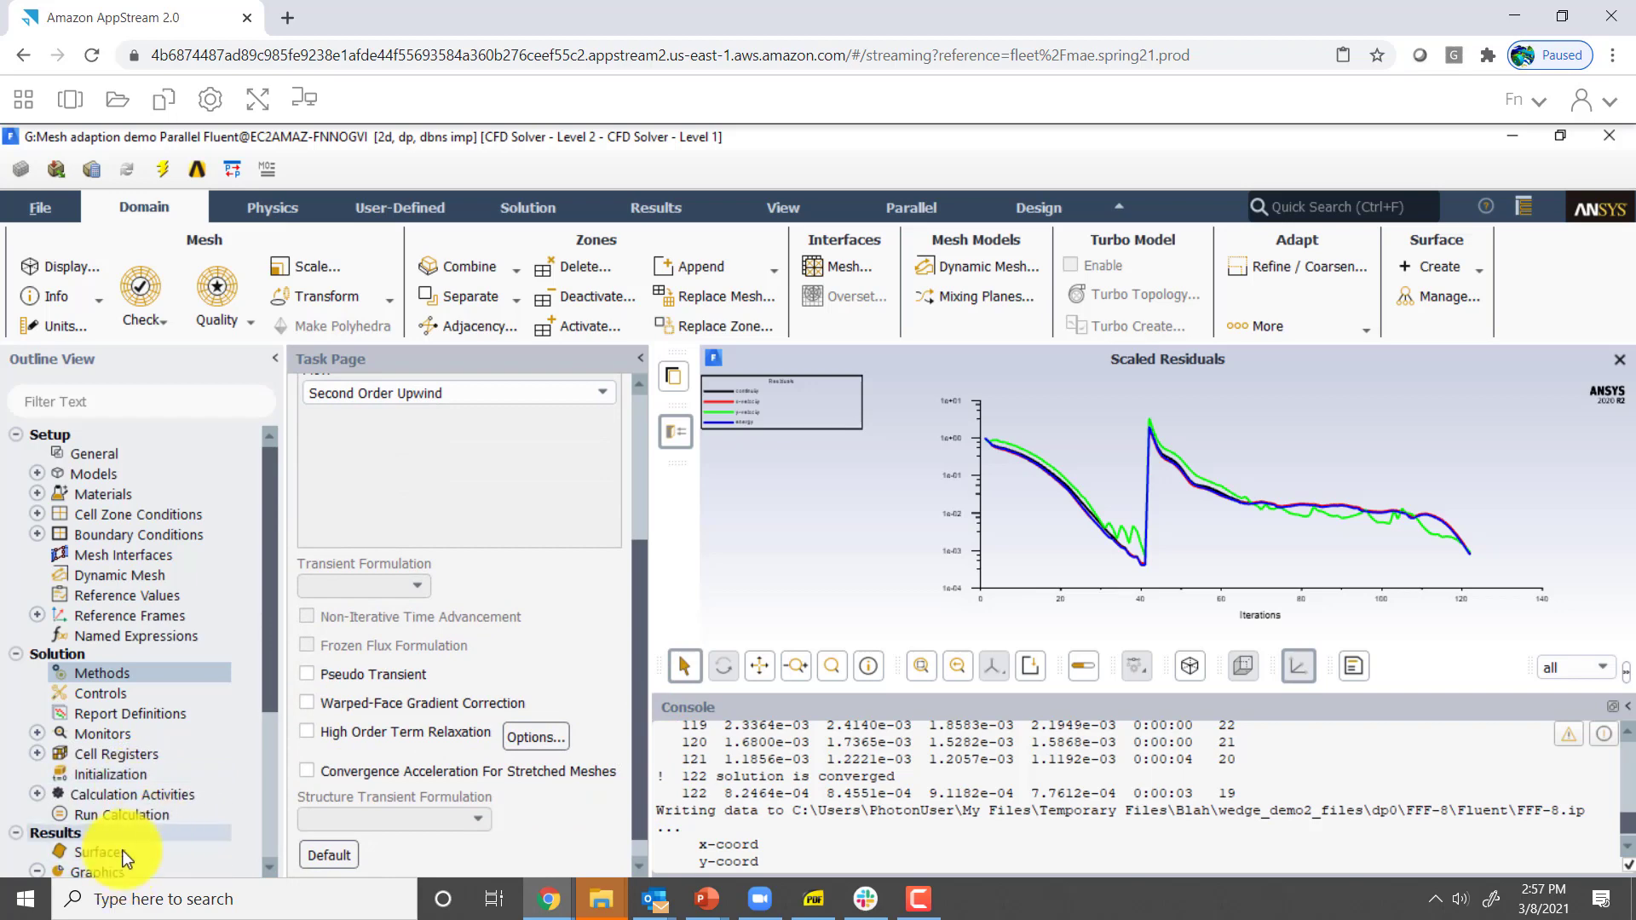
pyautogui.moveTo(268, 705); pyautogui.dragTo(275, 835)
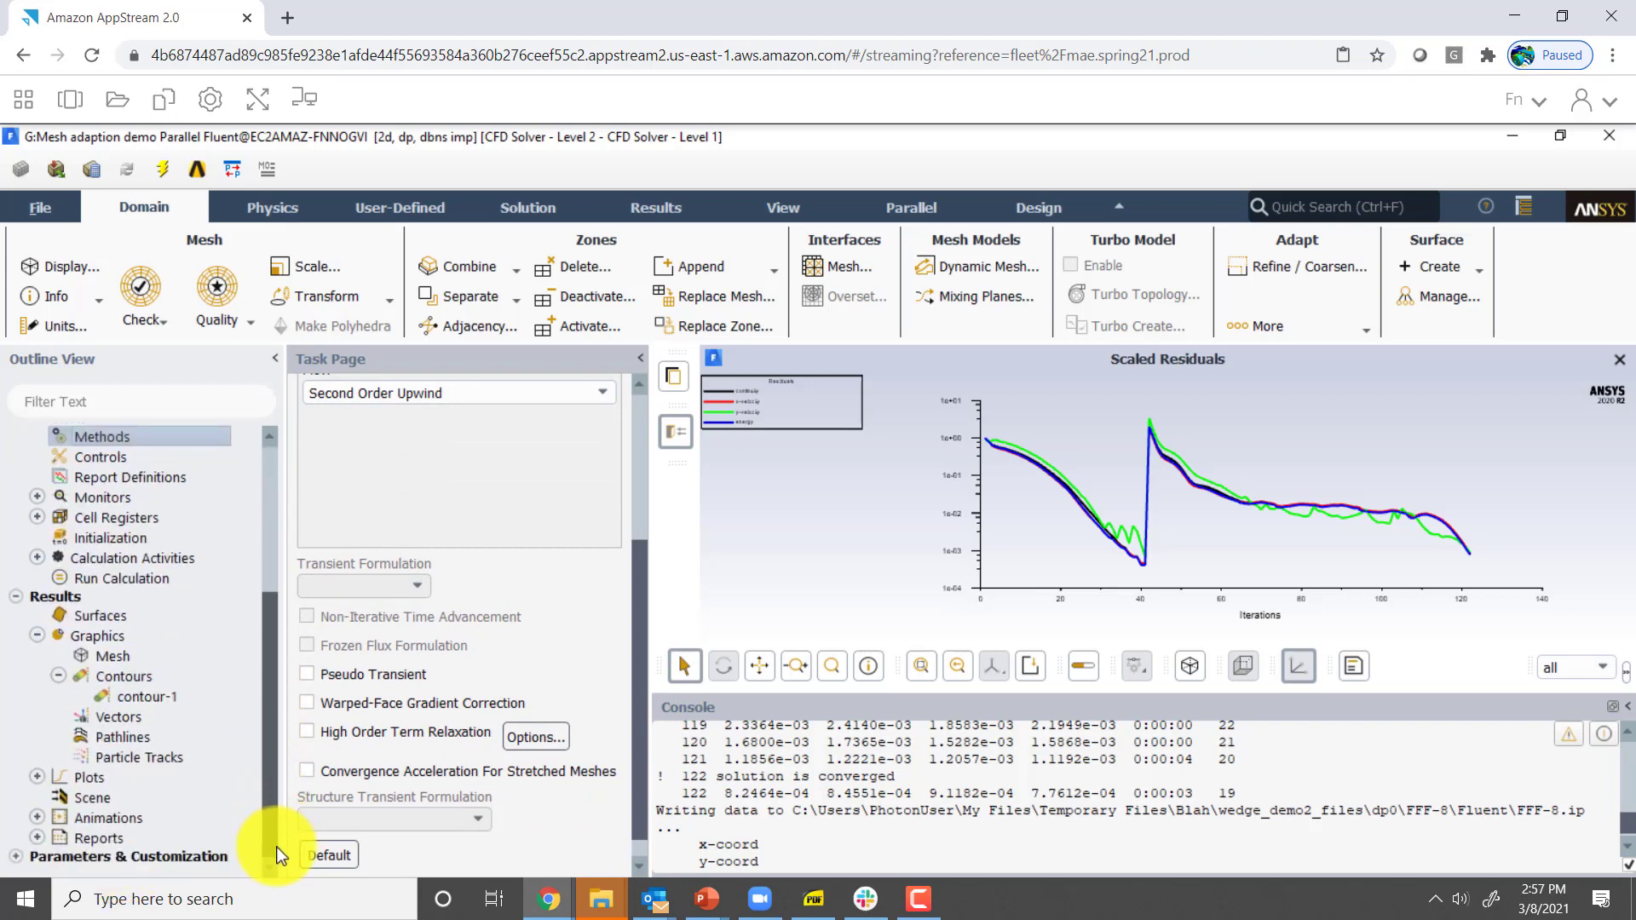
# Redraw contour-1 Mach contours with the refined mesh overlaid, ranging 2.206405 to 3.000003
pyautogui.doubleClick(159, 700)
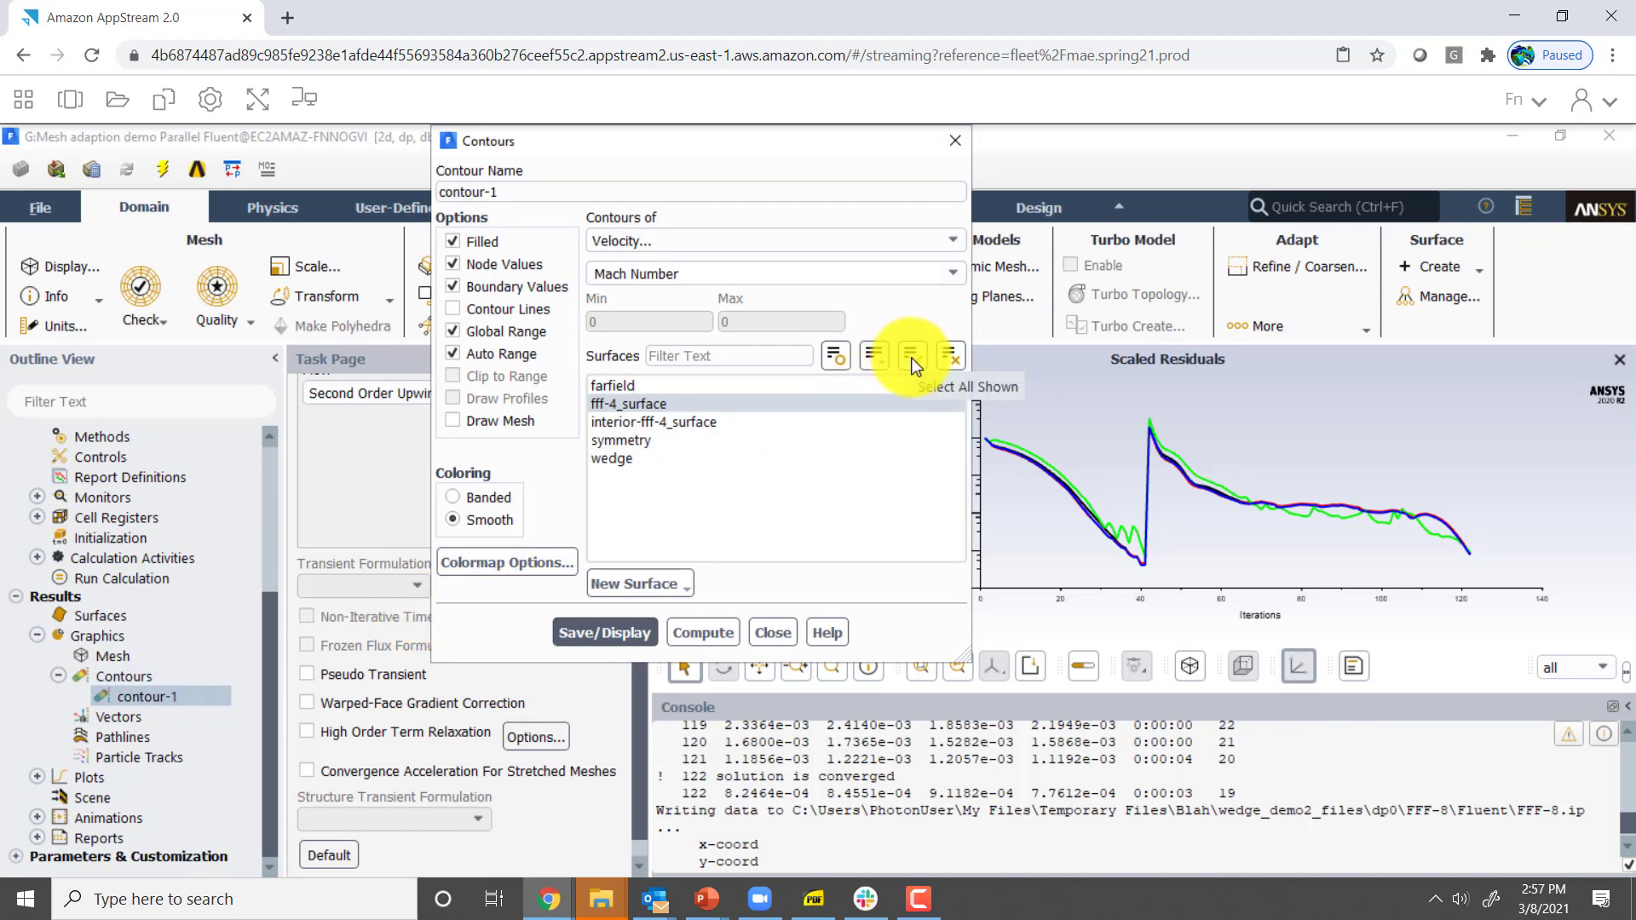
pyautogui.click(950, 358)
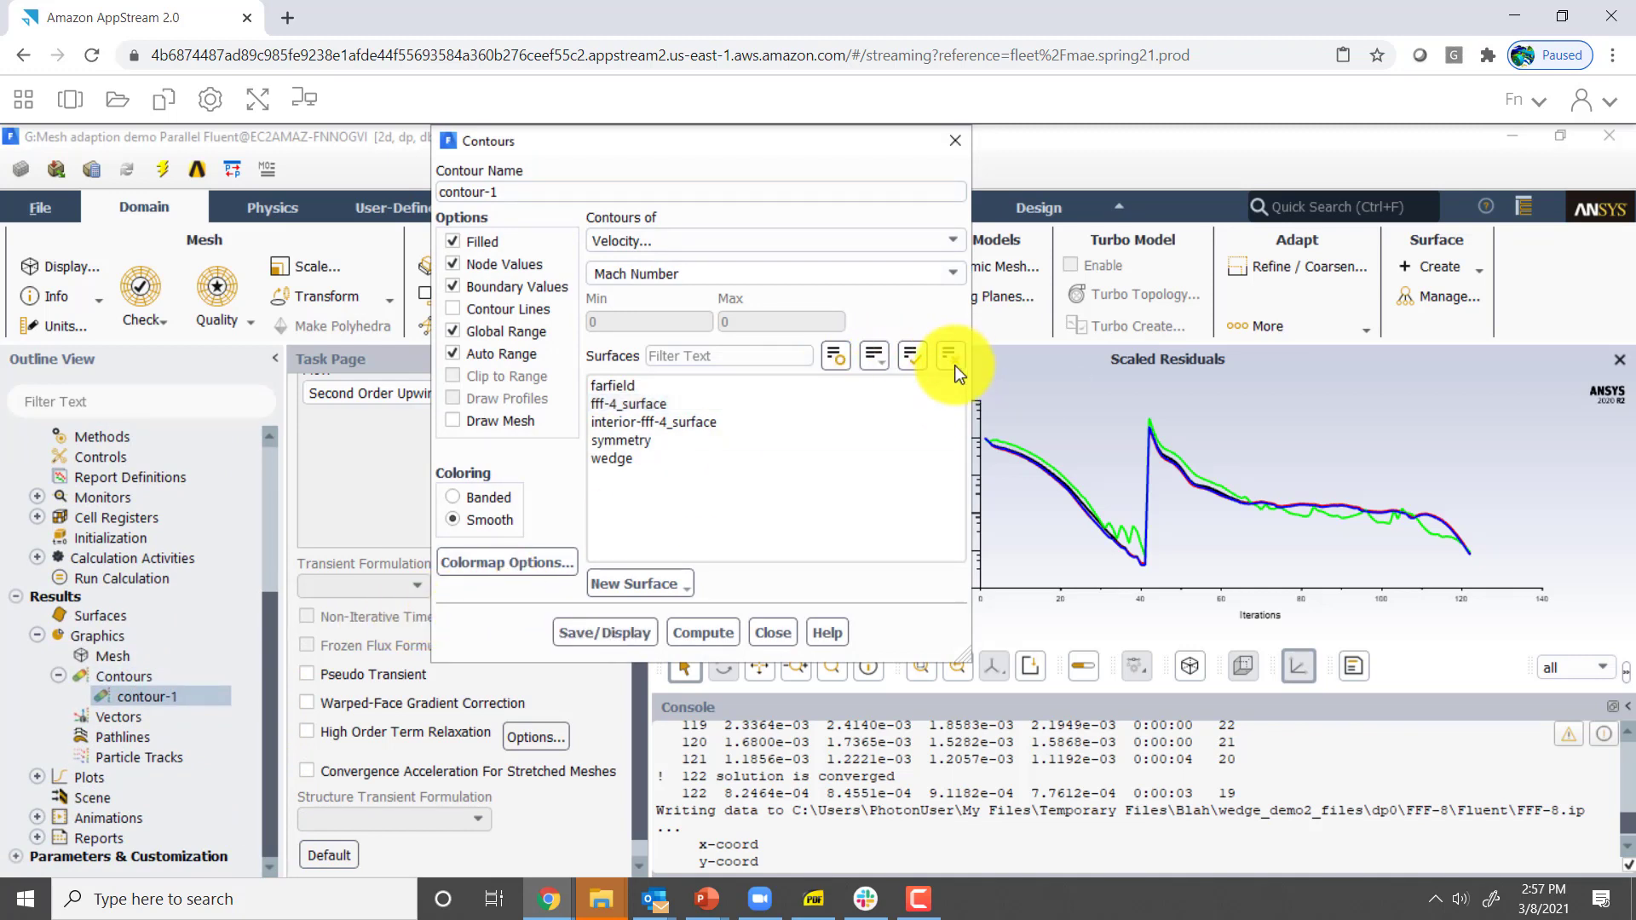
pyautogui.click(621, 636)
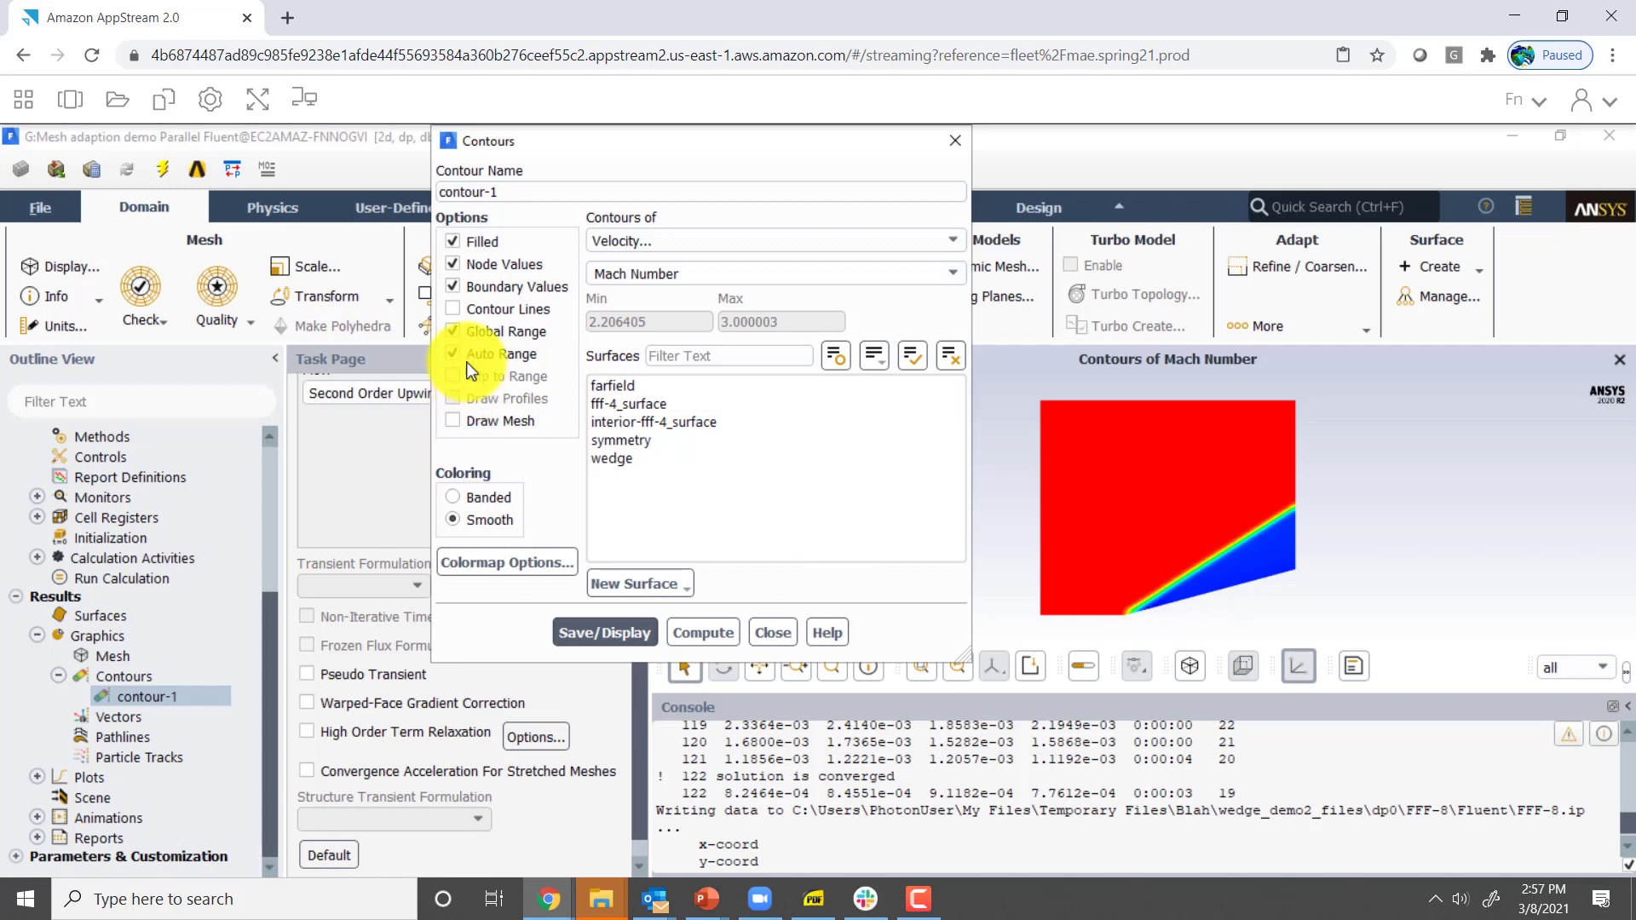
pyautogui.click(454, 421)
pyautogui.click(724, 648)
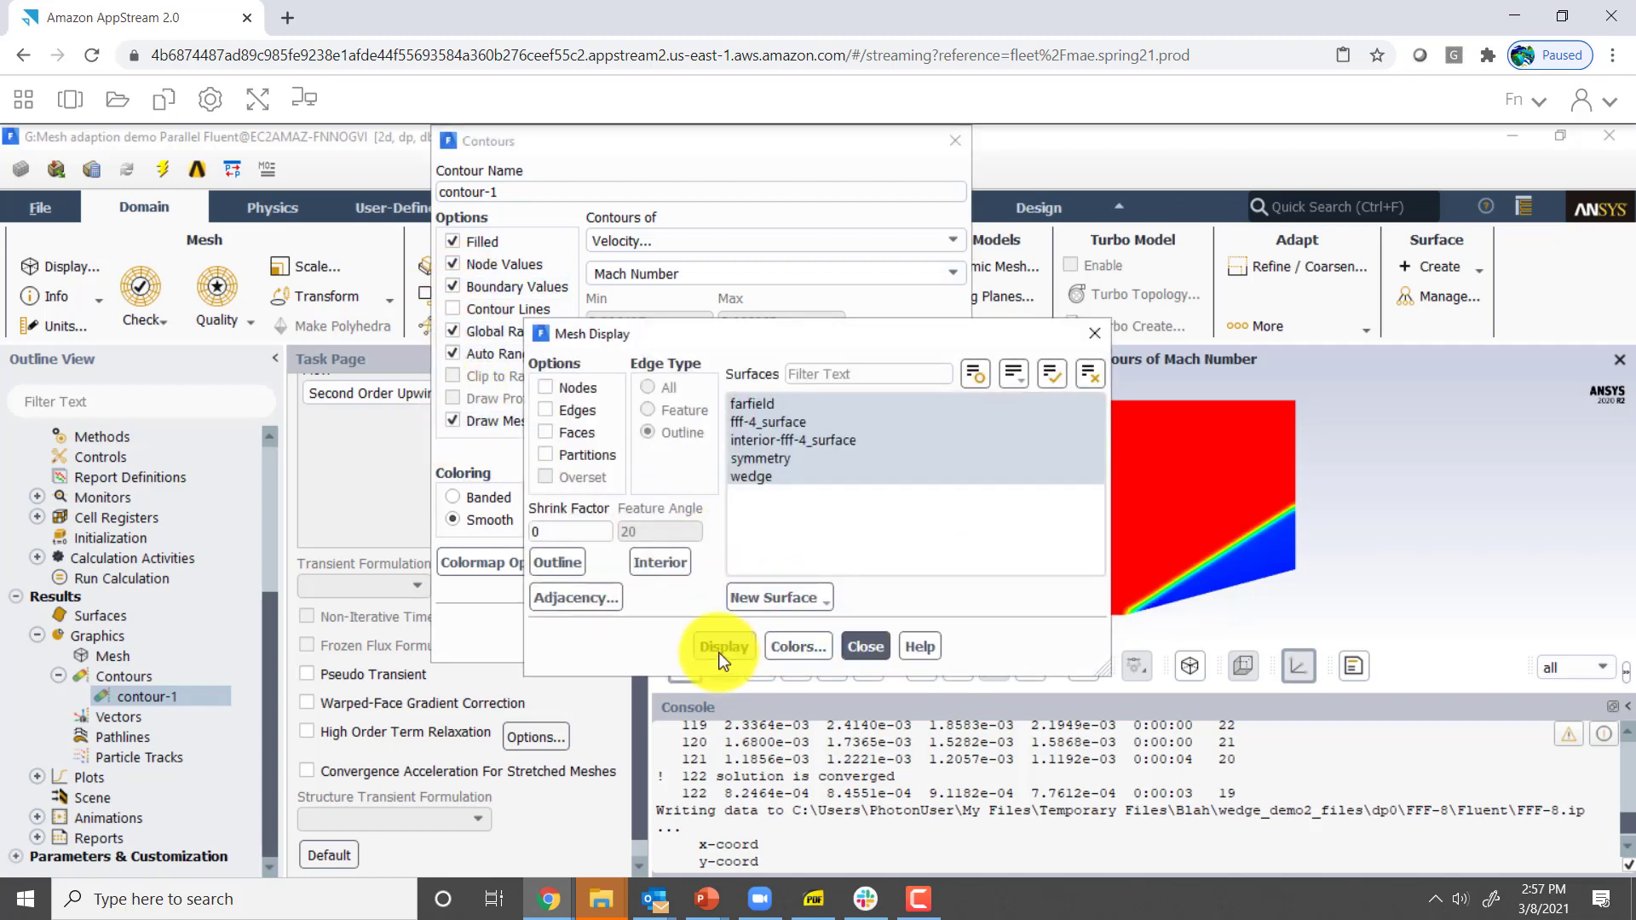
pyautogui.click(869, 648)
pyautogui.click(610, 632)
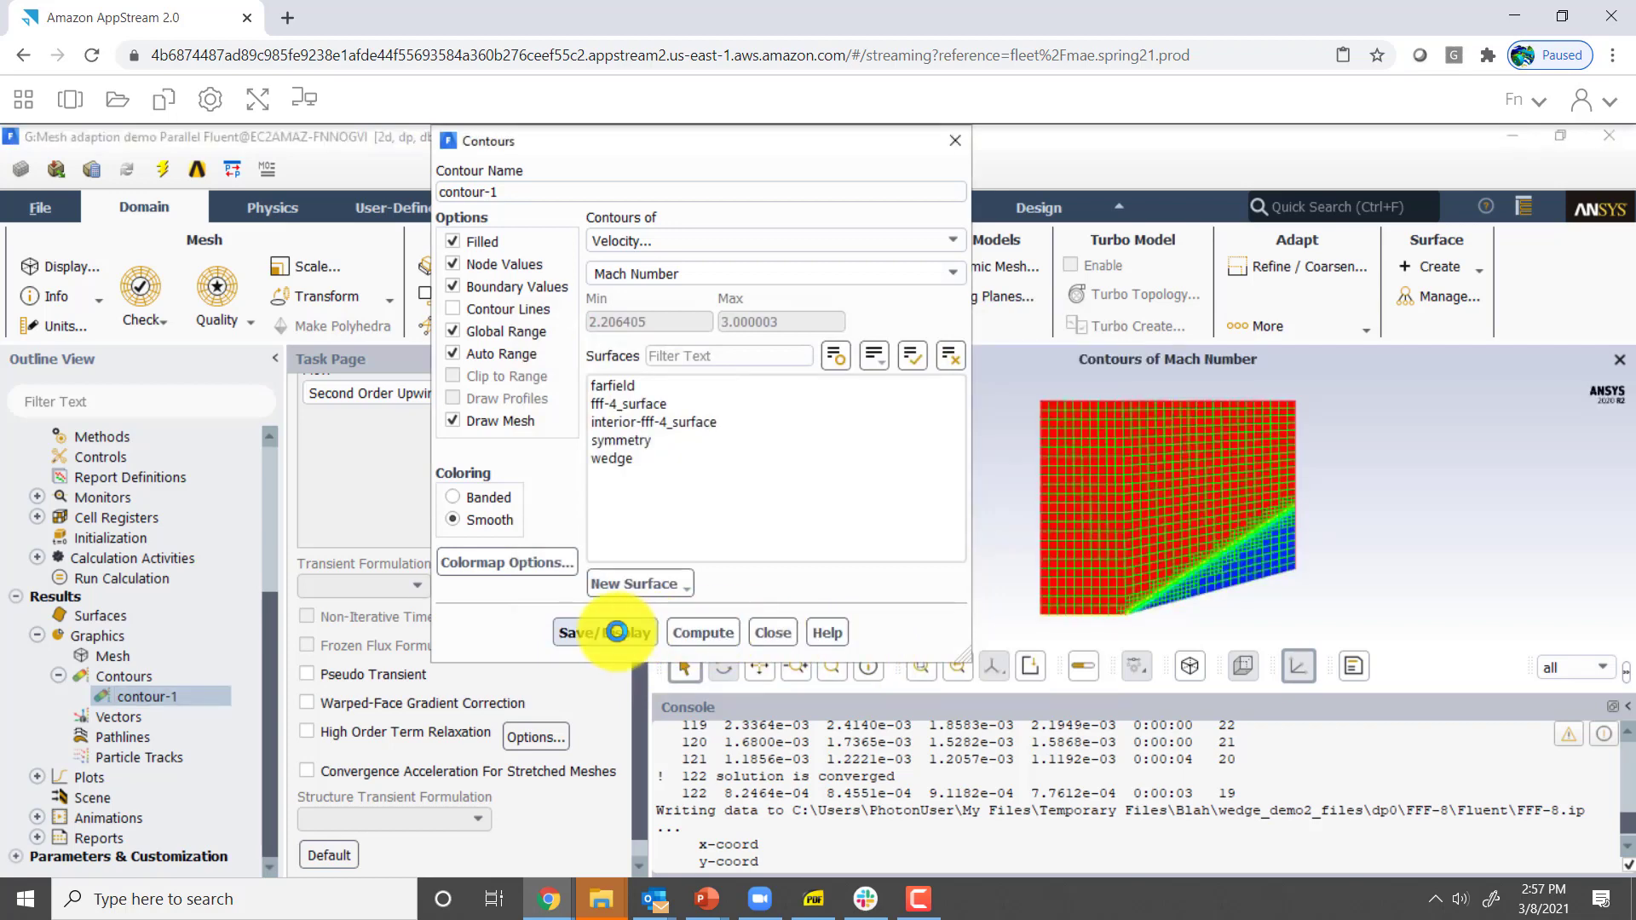
pyautogui.scroll(5, 1280, 556)
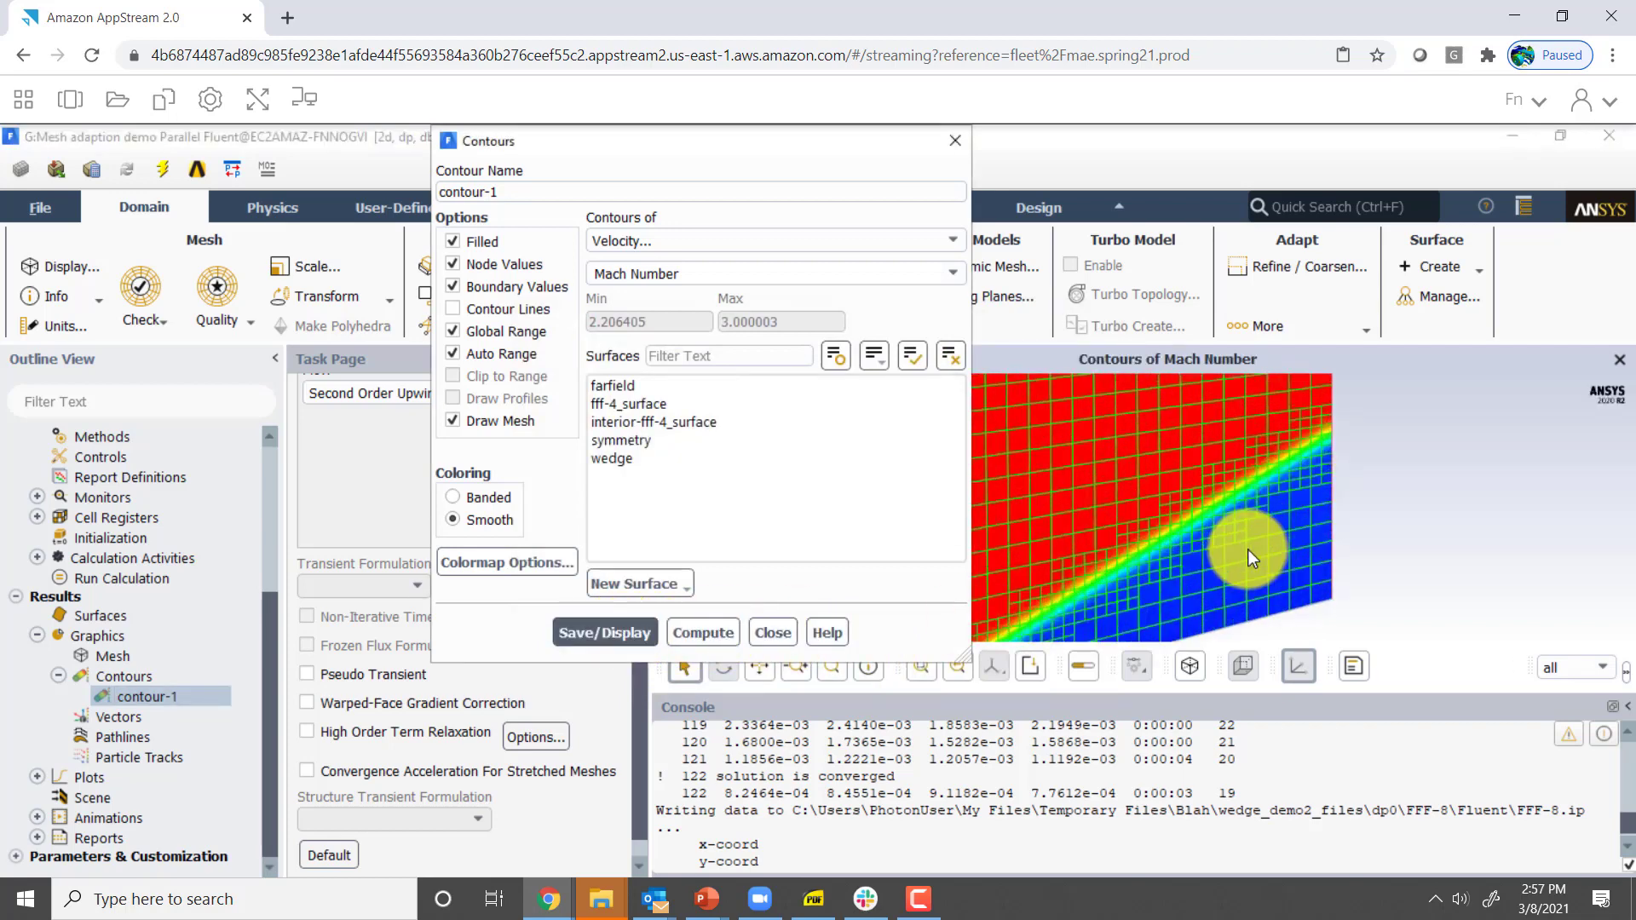
pyautogui.scroll(-3, 1248, 549)
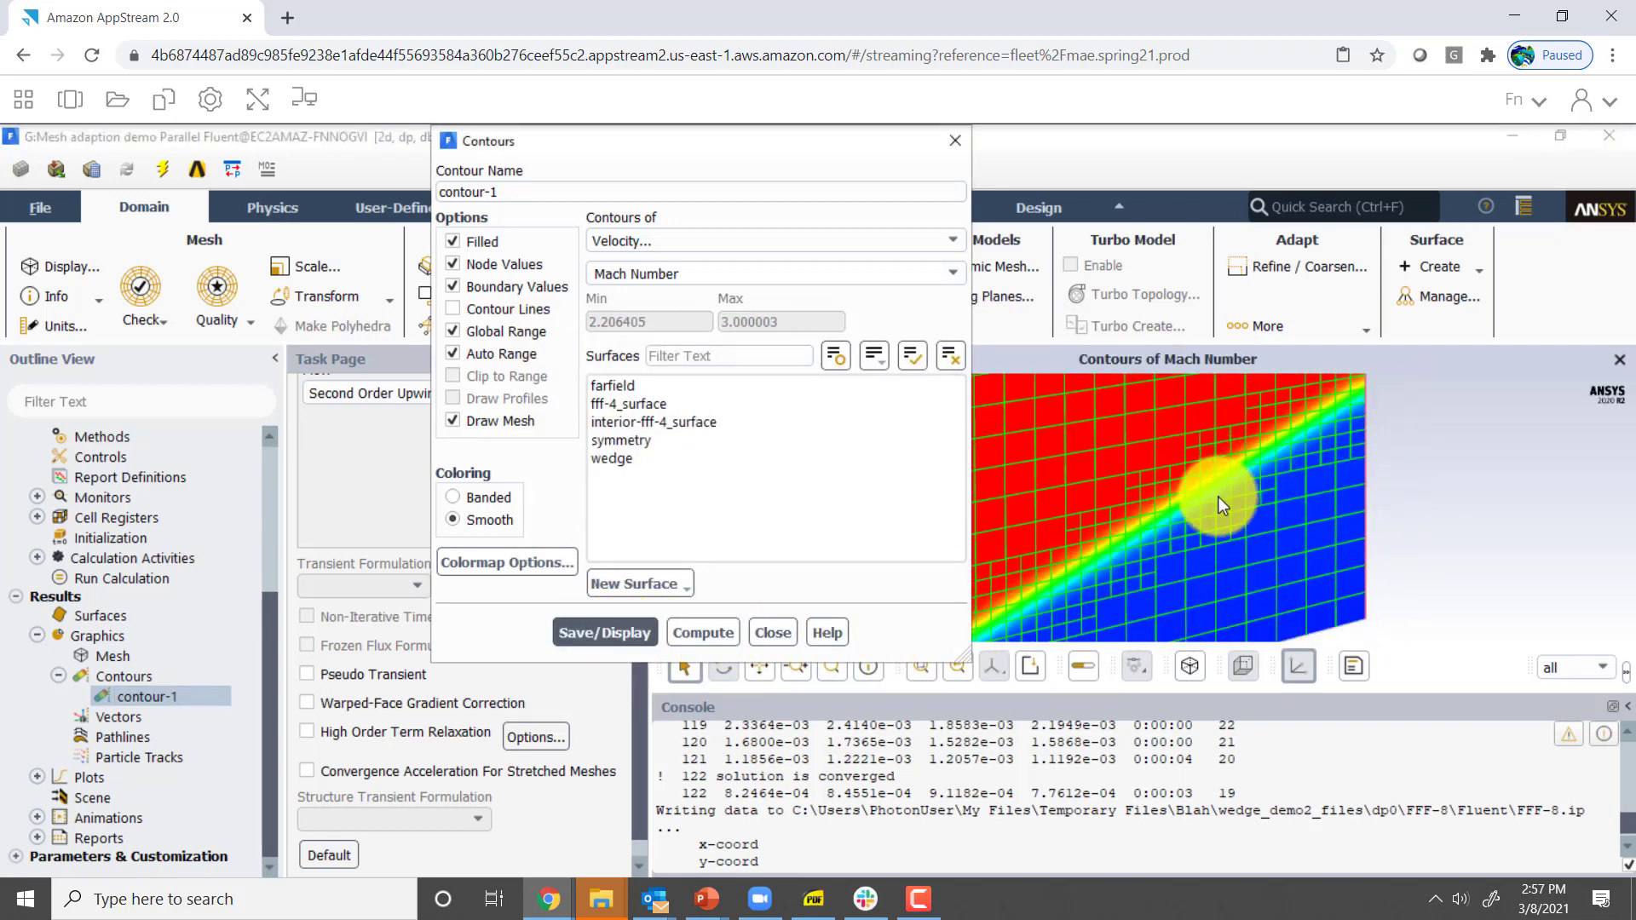
pyautogui.scroll(-3, 1190, 478)
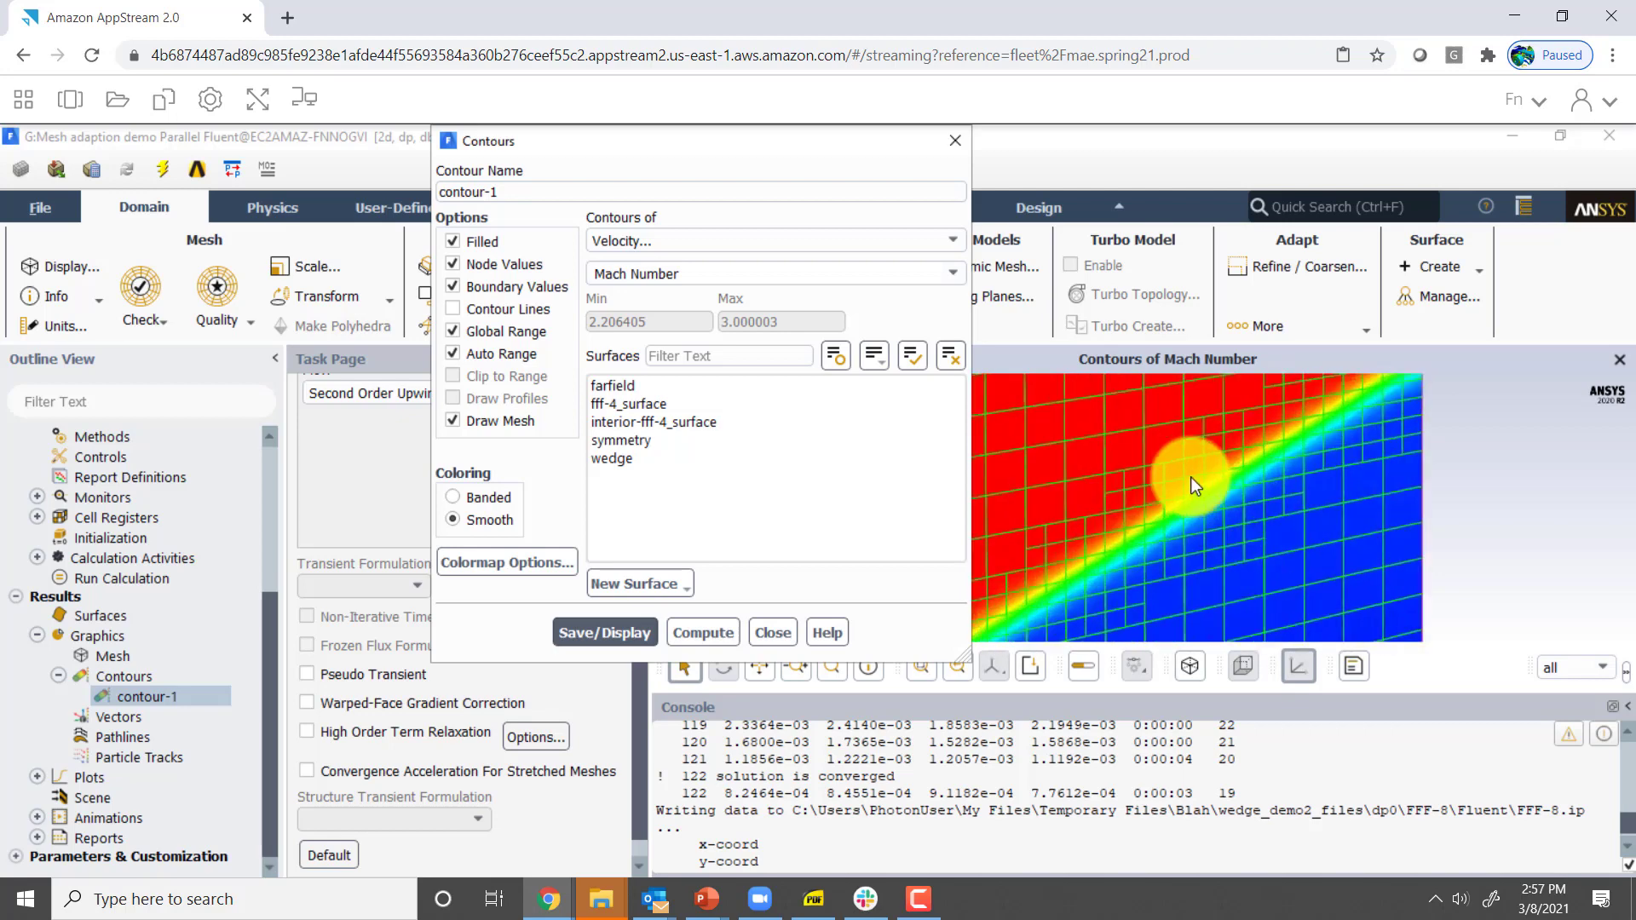
pyautogui.scroll(-1, 1189, 477)
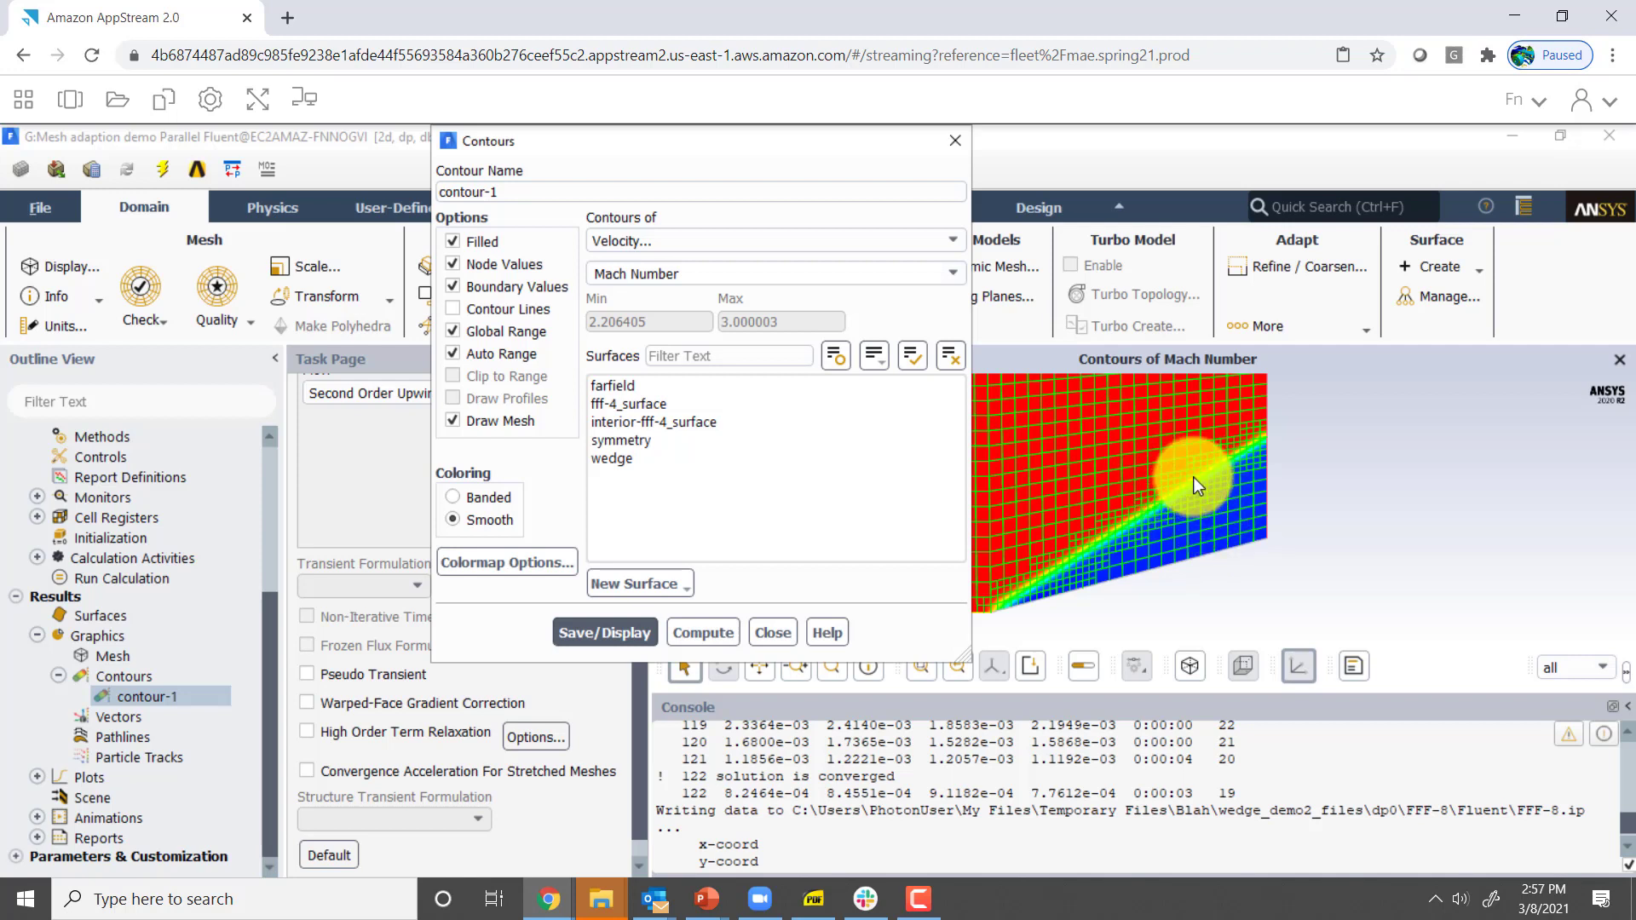
# Probe a point just behind the shock, reading contour level 5 (Mach 2.2460852 to 2.2540212)
pyautogui.rightClick(1224, 503)
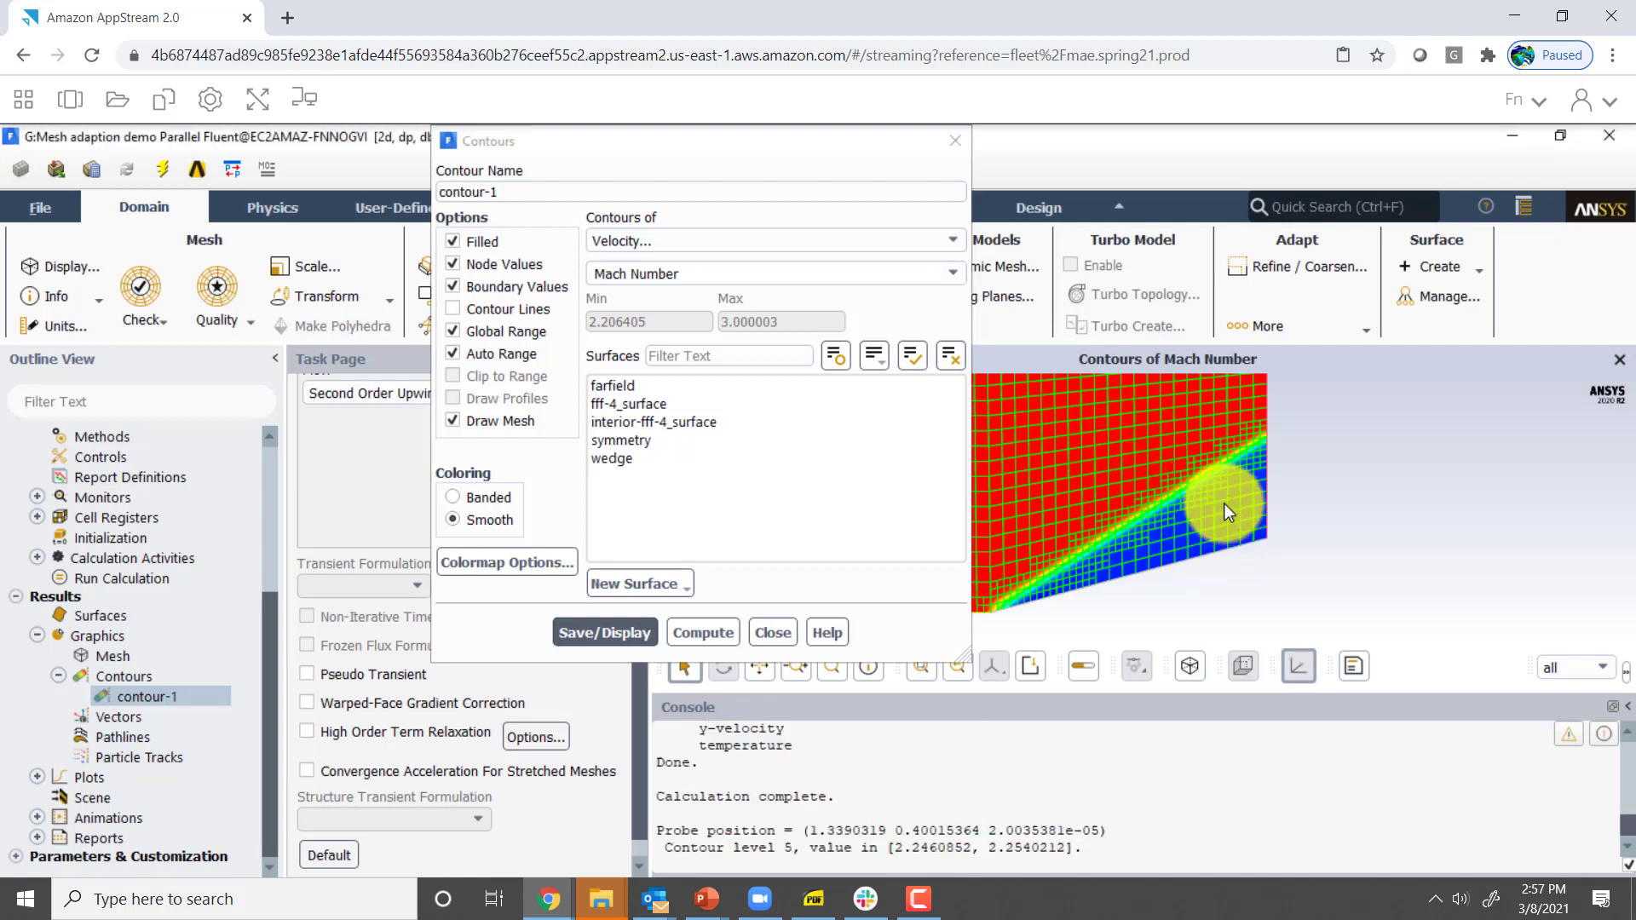